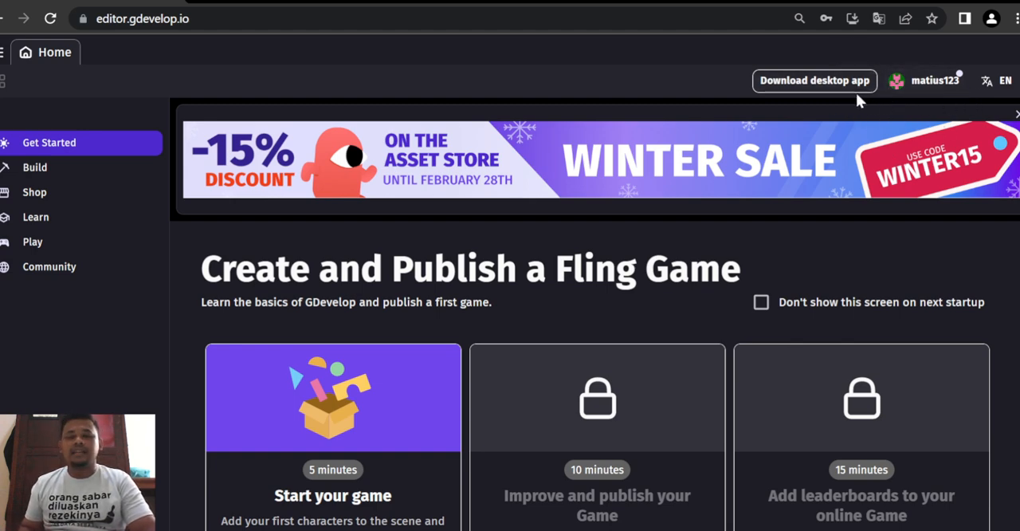
- Start a new empty project
{"action": "left_click", "coordinate": [3, 52]}
{"action": "mouse_move", "coordinate": [17, 85]}
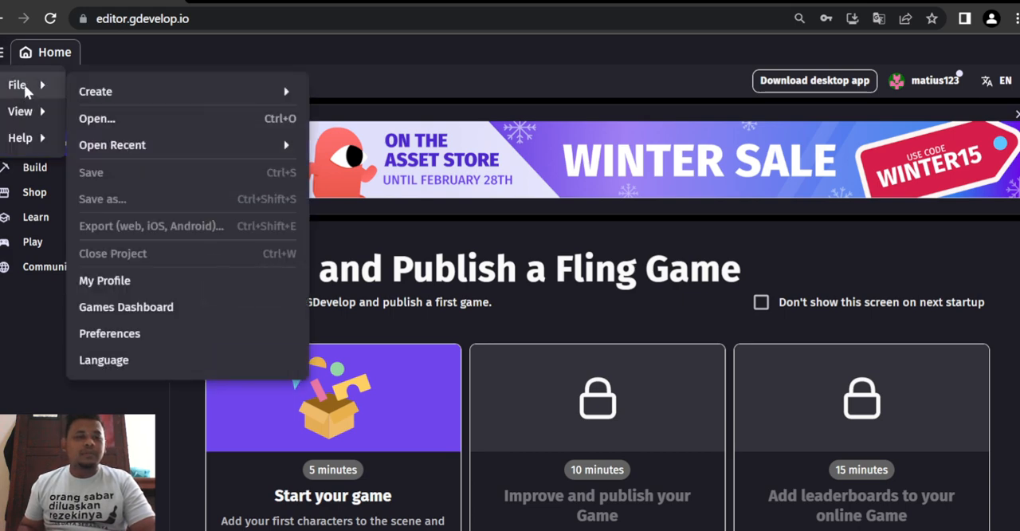
{"action": "mouse_move", "coordinate": [108, 80]}
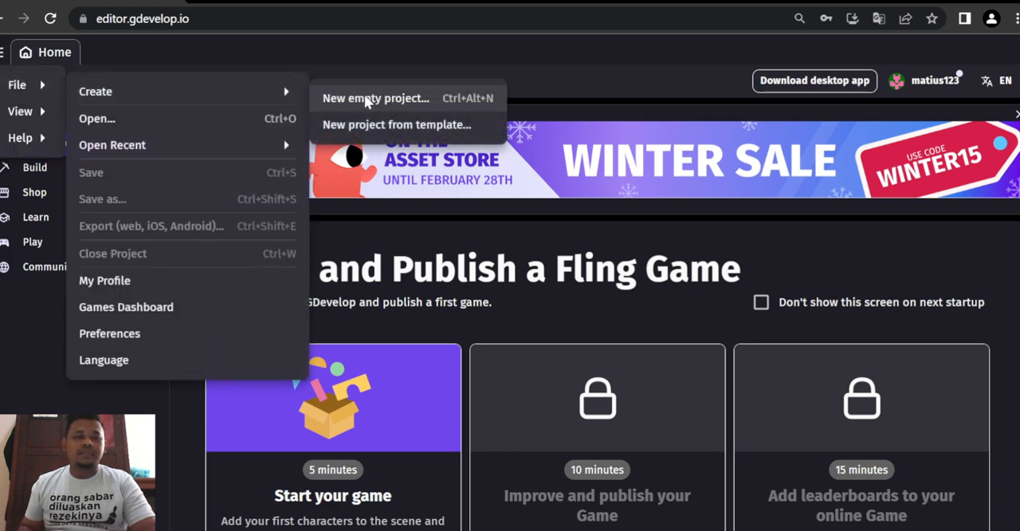
{"action": "left_click", "coordinate": [364, 98]}
- Name the project Platformer_nama and create it with GDevelop Cloud storage and the Mobile landscape & Desktop 1280x720 resolution
{"action": "triple_click", "coordinate": [395, 202]}
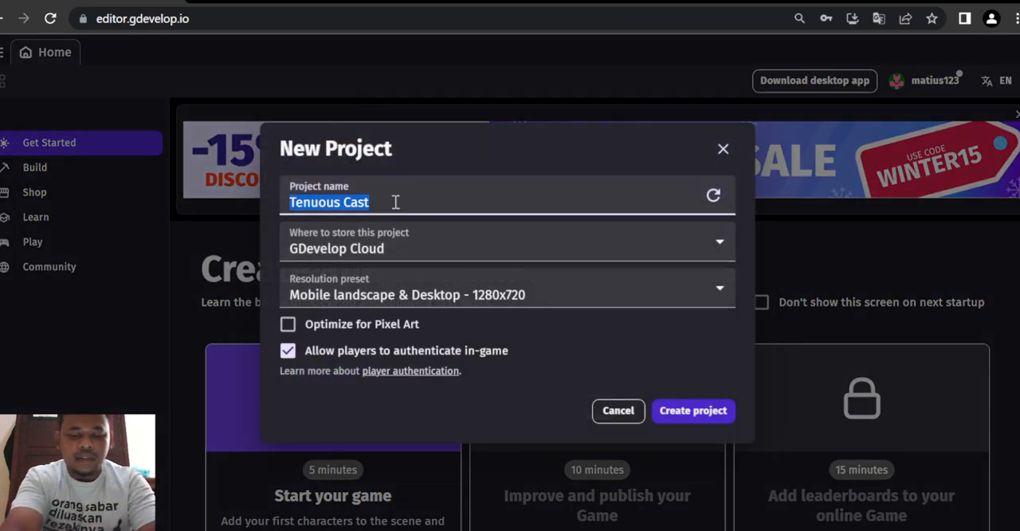
{"action": "type", "text": "Paltforme"}
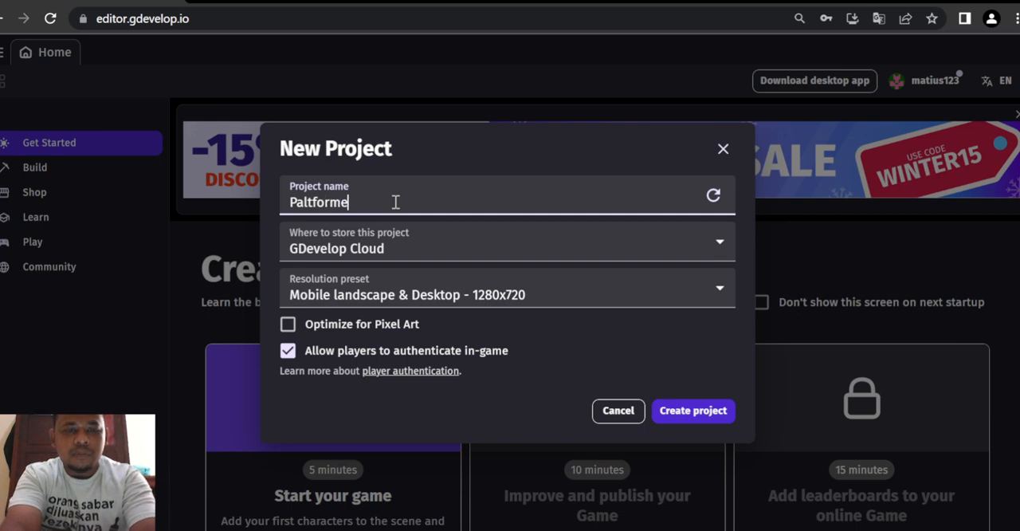
{"action": "type", "text": "r"}
{"action": "key", "text": "BackSpace"}
{"action": "key", "text": "BackSpace"}
{"action": "key", "text": "BackSpace"}
{"action": "key", "text": "BackSpace"}
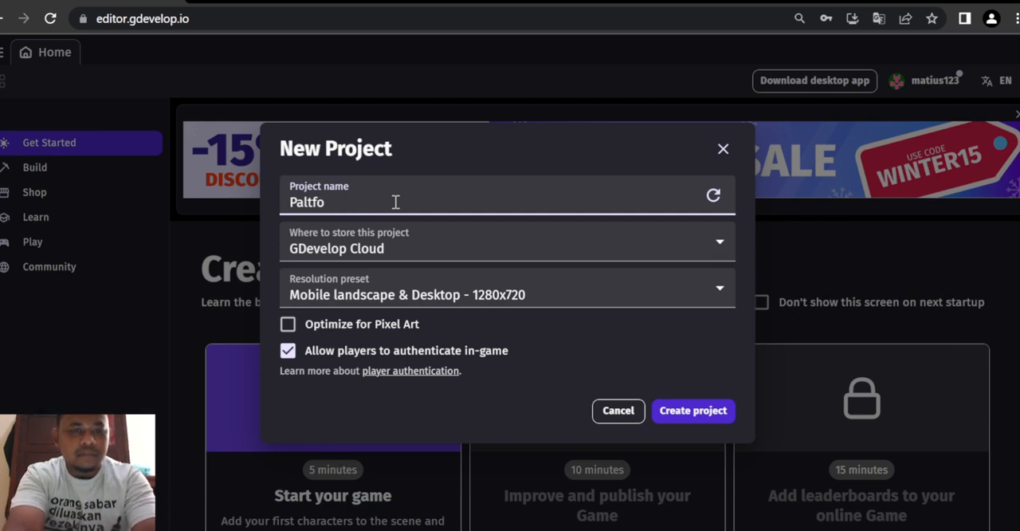
{"action": "key", "text": "BackSpace"}
{"action": "key", "text": "BackSpace"}
{"action": "key", "text": "BackSpace"}
{"action": "key", "text": "BackSpace"}
{"action": "key", "text": "BackSpace"}
{"action": "type", "text": "lat"}
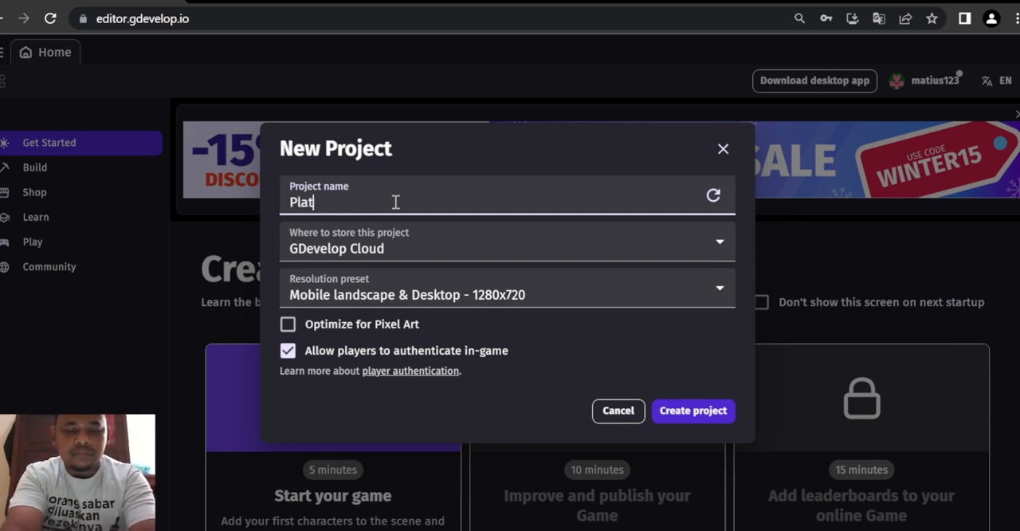
{"action": "type", "text": "former_"}
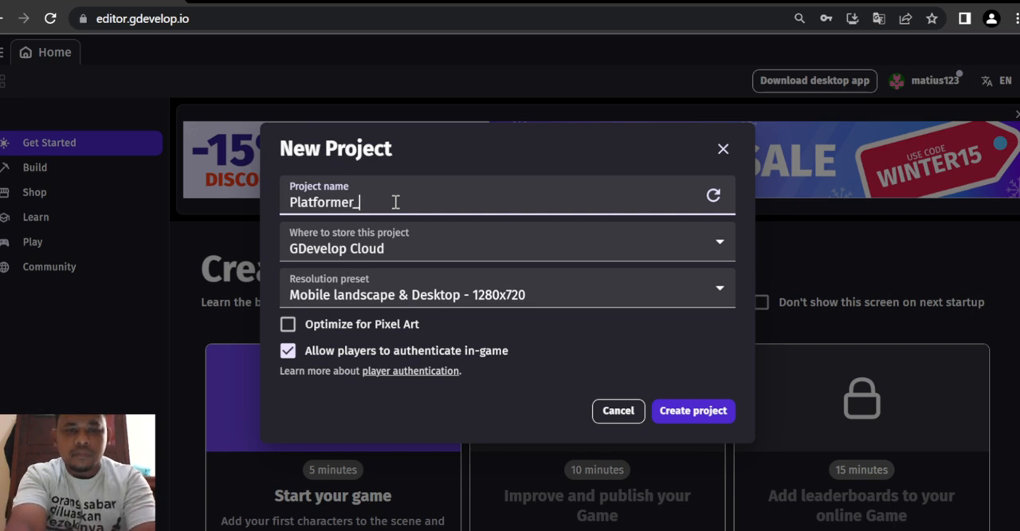
{"action": "type", "text": "nama"}
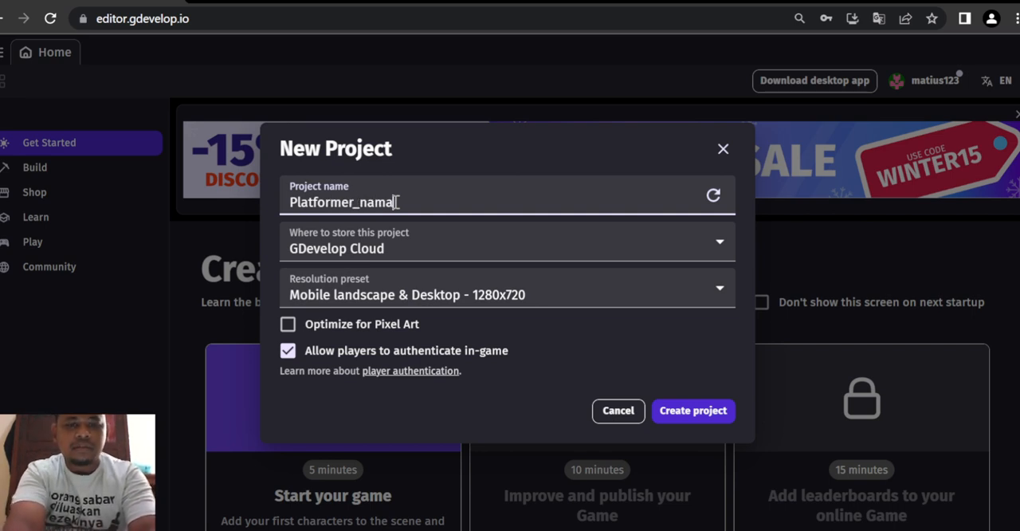
{"action": "left_click", "coordinate": [405, 237]}
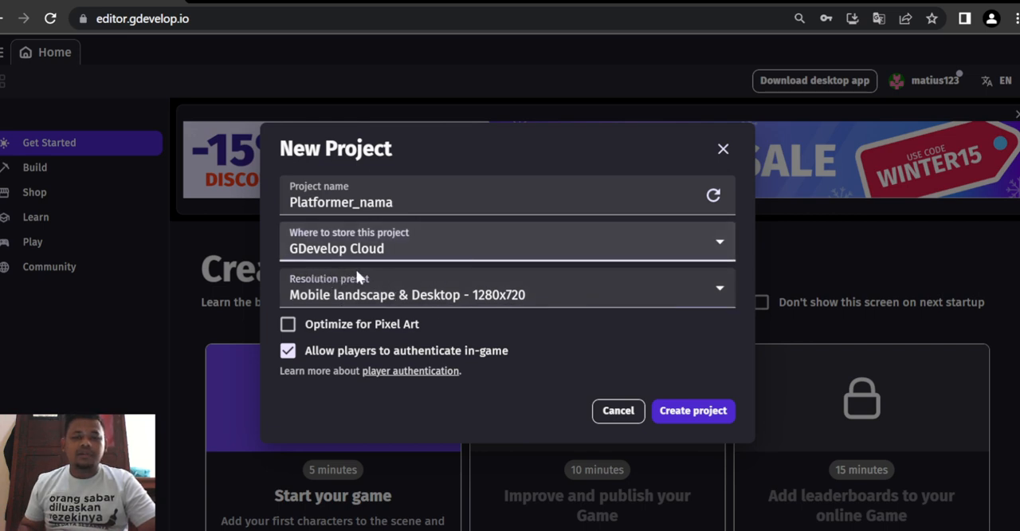
{"action": "left_click", "coordinate": [695, 411]}
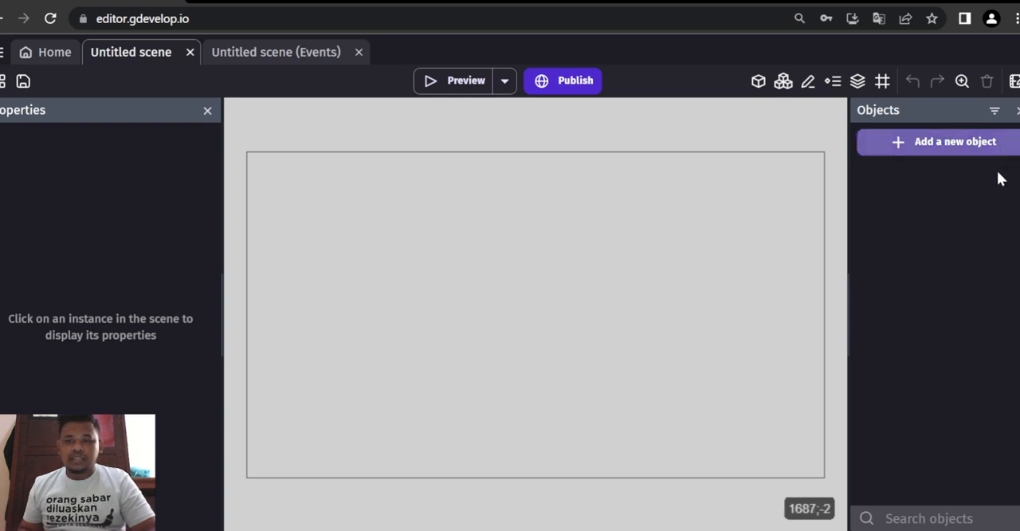
{"action": "left_click", "coordinate": [988, 142]}
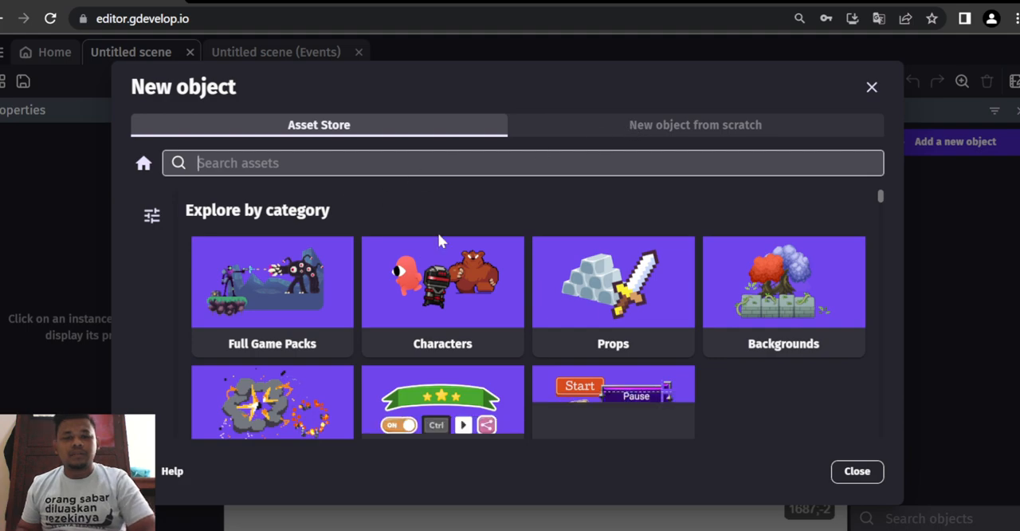
{"action": "scroll", "coordinate": [423, 271], "scroll_direction": "down", "scroll_amount": 10}
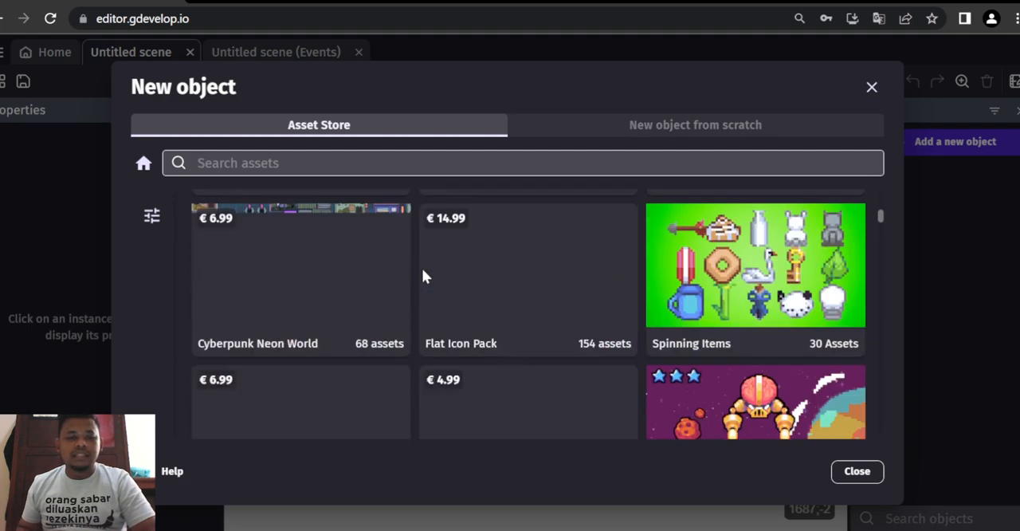
{"action": "scroll", "coordinate": [423, 276], "scroll_direction": "up", "scroll_amount": 10}
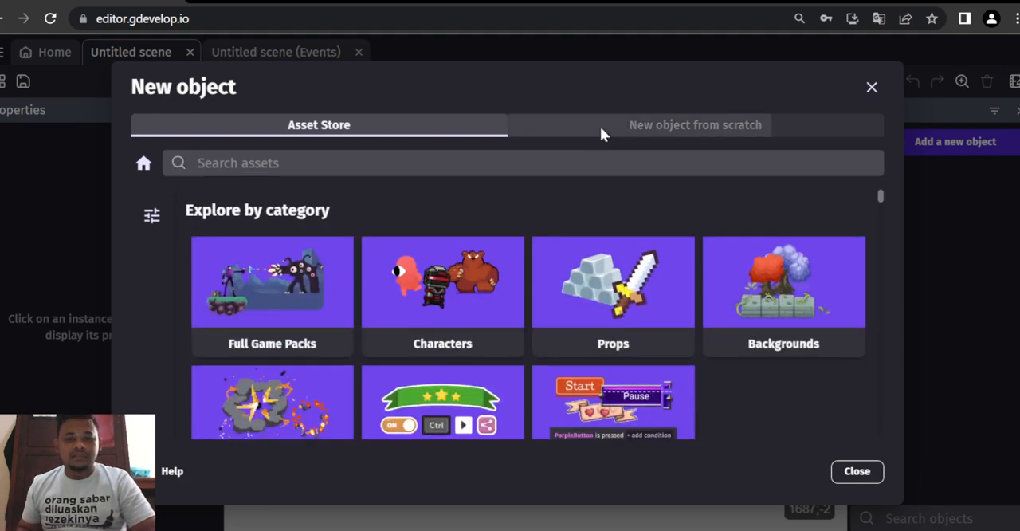
{"action": "left_click", "coordinate": [600, 126]}
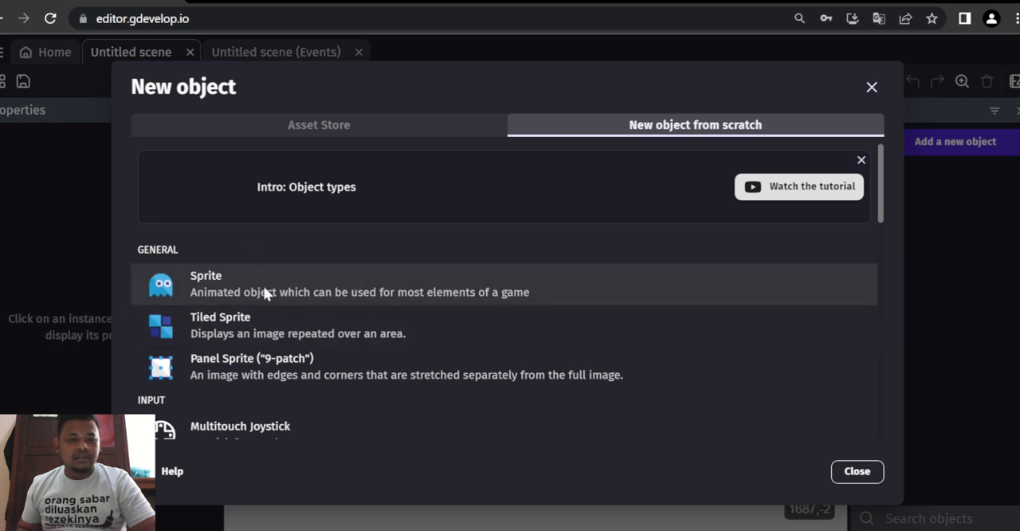
{"action": "left_click", "coordinate": [860, 472]}
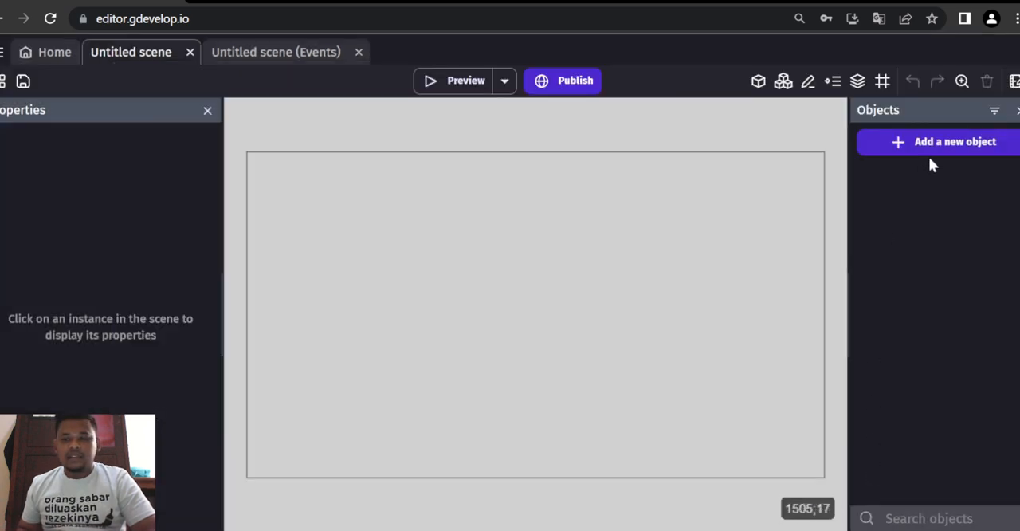
- Add a new Sprite object from scratch and name it Player
{"action": "left_click", "coordinate": [954, 146]}
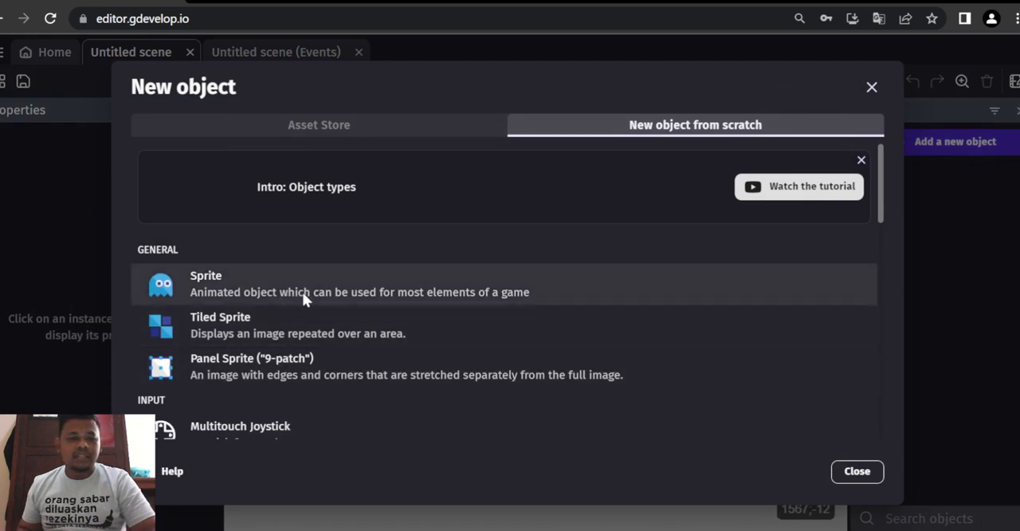
{"action": "left_click", "coordinate": [302, 292]}
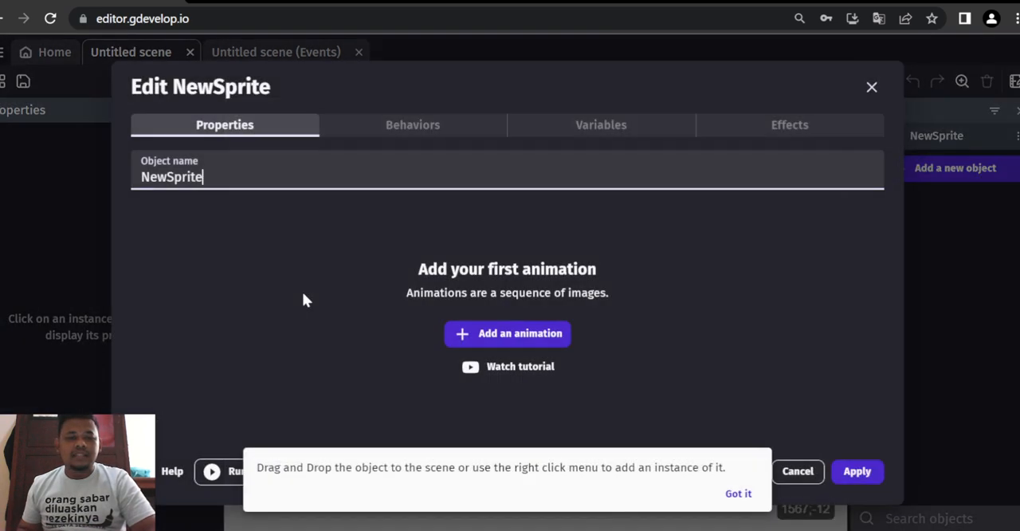
{"action": "double_click", "coordinate": [287, 179]}
{"action": "key", "text": "BackSpace"}
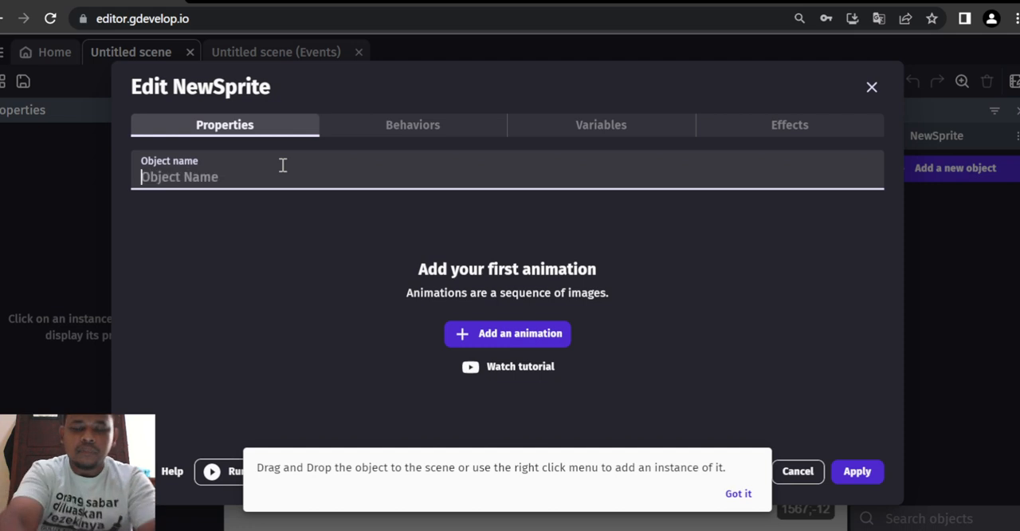
{"action": "type", "text": "Player"}
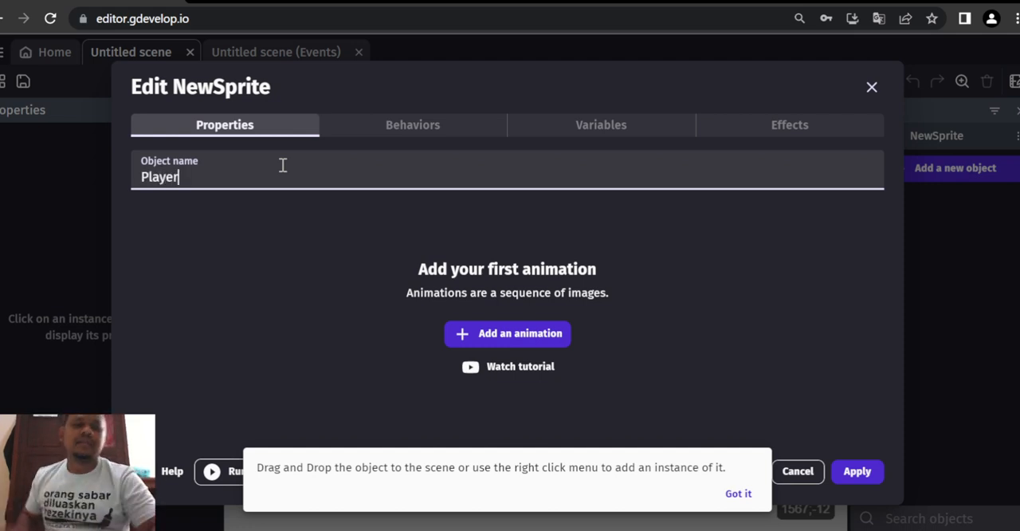
- Add a first animation to the Player object and name it berdiri
{"action": "left_click", "coordinate": [498, 335]}
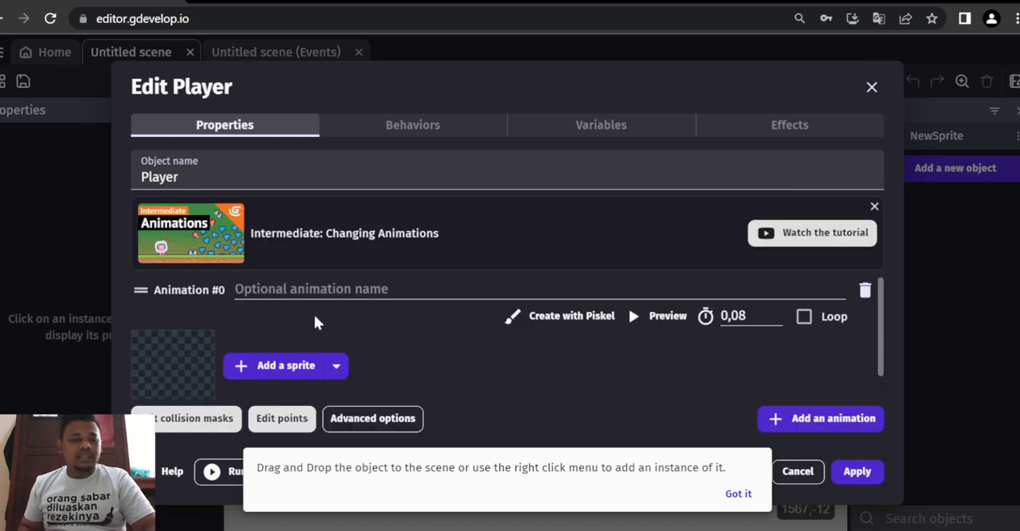
{"action": "left_click", "coordinate": [293, 290]}
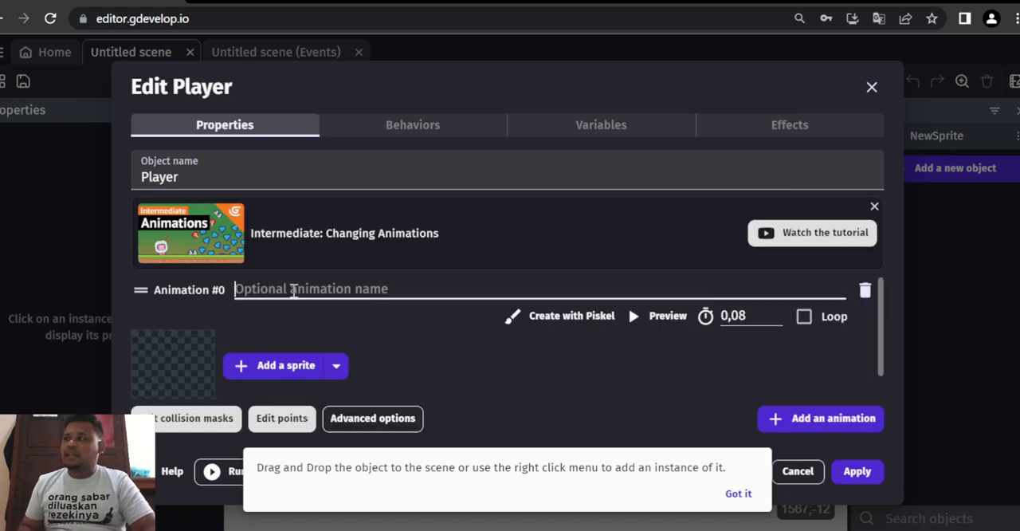
{"action": "scroll", "coordinate": [294, 290], "scroll_direction": "down", "scroll_amount": 1}
{"action": "scroll", "coordinate": [294, 290], "scroll_direction": "up", "scroll_amount": 1}
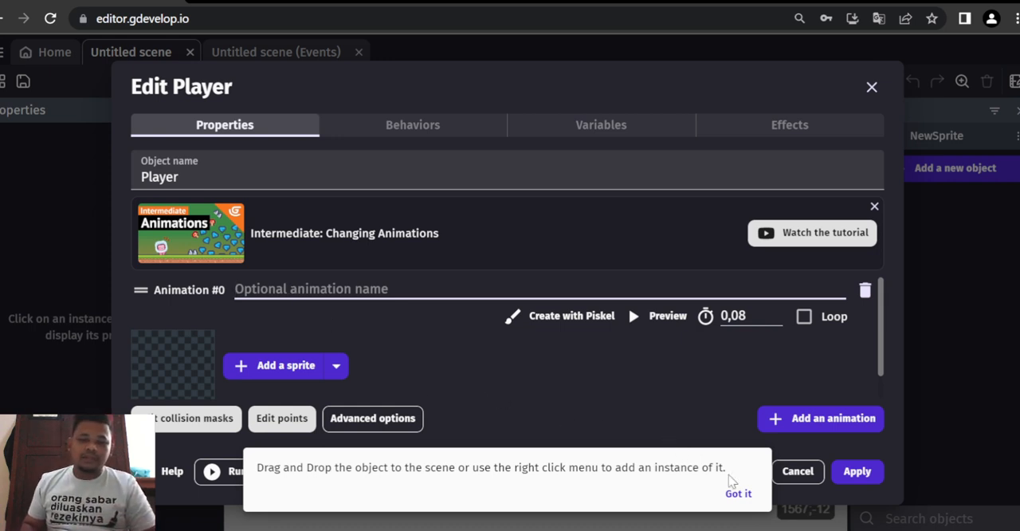
{"action": "left_click", "coordinate": [737, 493]}
{"action": "left_click", "coordinate": [289, 290]}
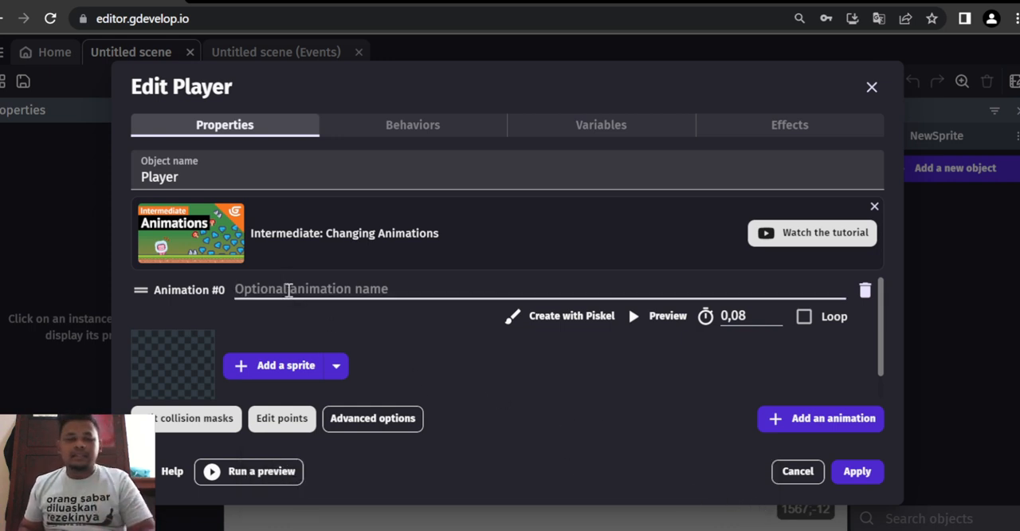
{"action": "type", "text": "berdiri"}
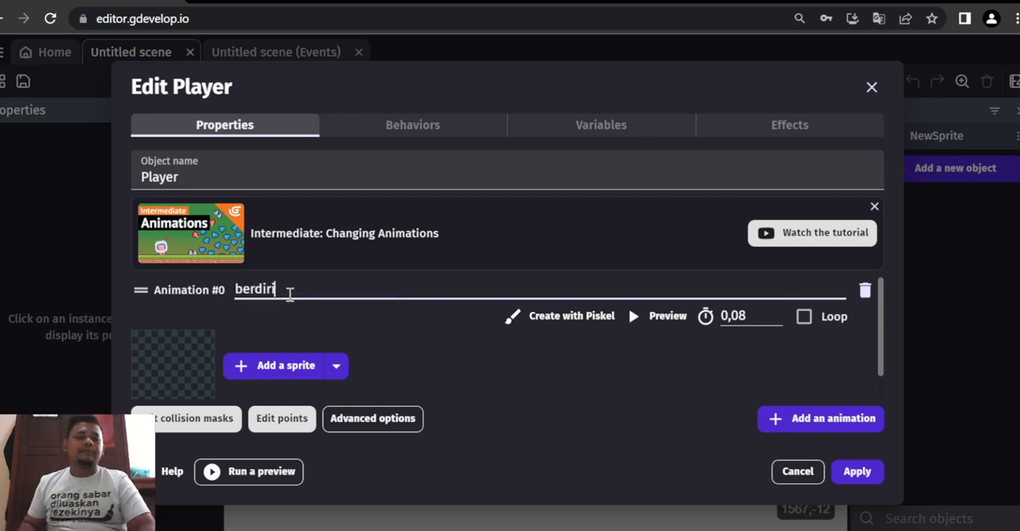
- Add the green alien character image from the device as the sprite of the berdiri animation
{"action": "scroll", "coordinate": [288, 296], "scroll_direction": "down", "scroll_amount": 1}
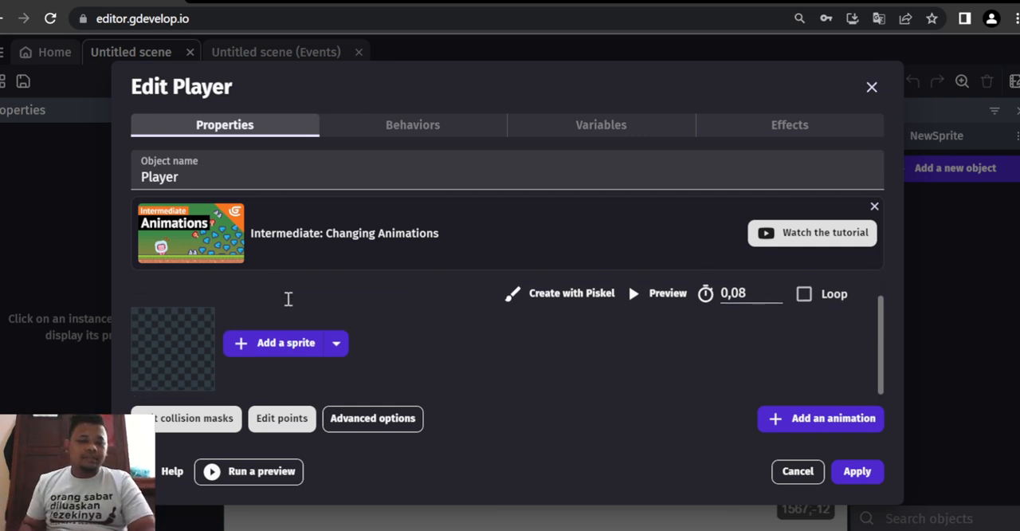
{"action": "left_click", "coordinate": [270, 341]}
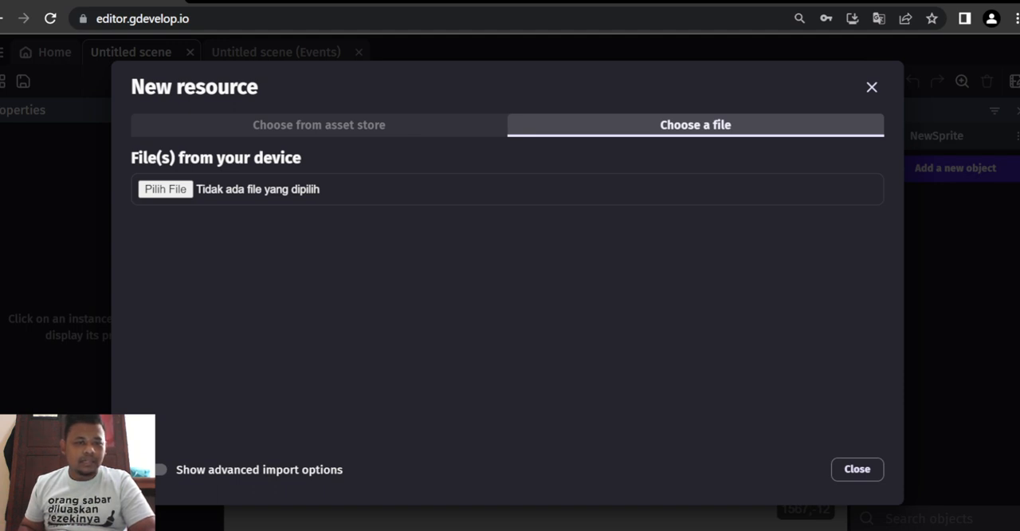
{"action": "double_click", "coordinate": [349, 346]}
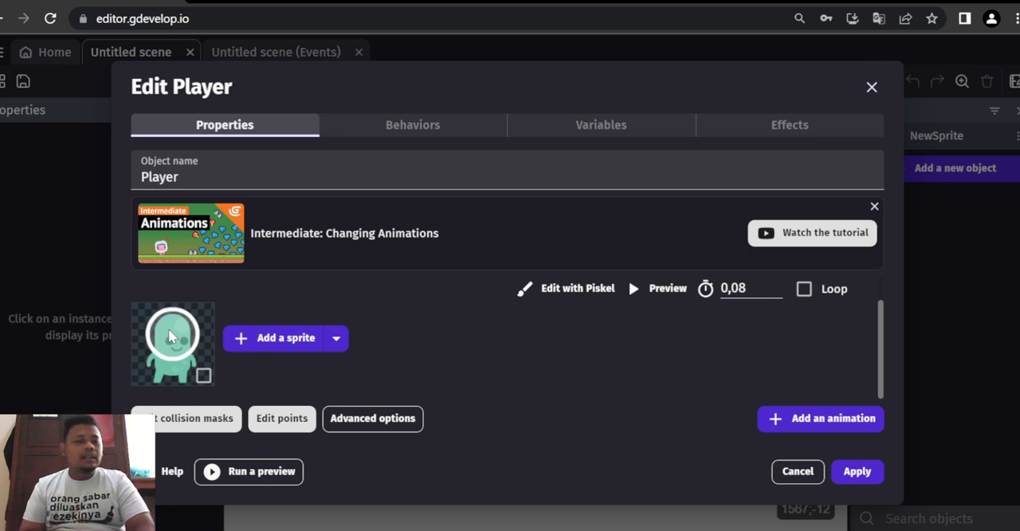
- Search the asset store resources for "player" and browse the available sprite images
{"action": "left_click", "coordinate": [333, 341]}
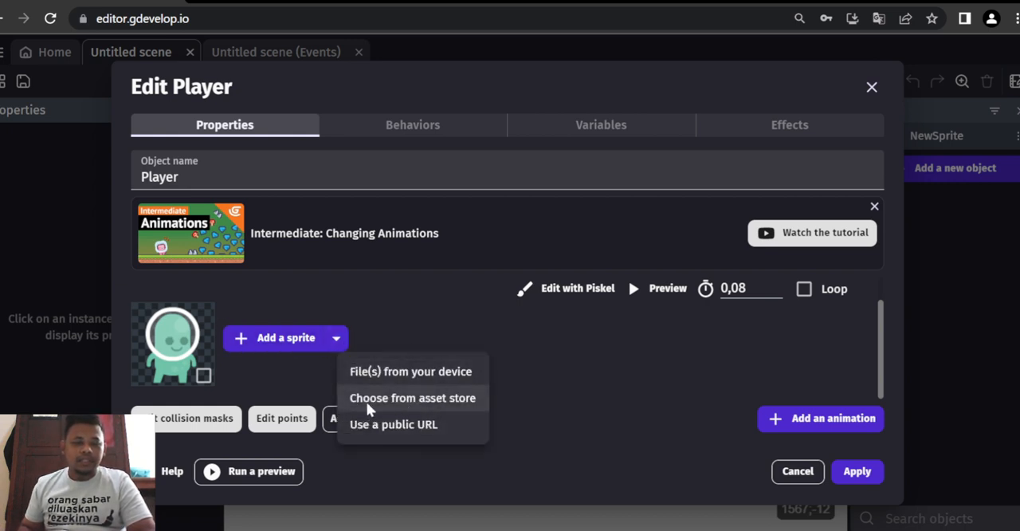
{"action": "left_click", "coordinate": [457, 399]}
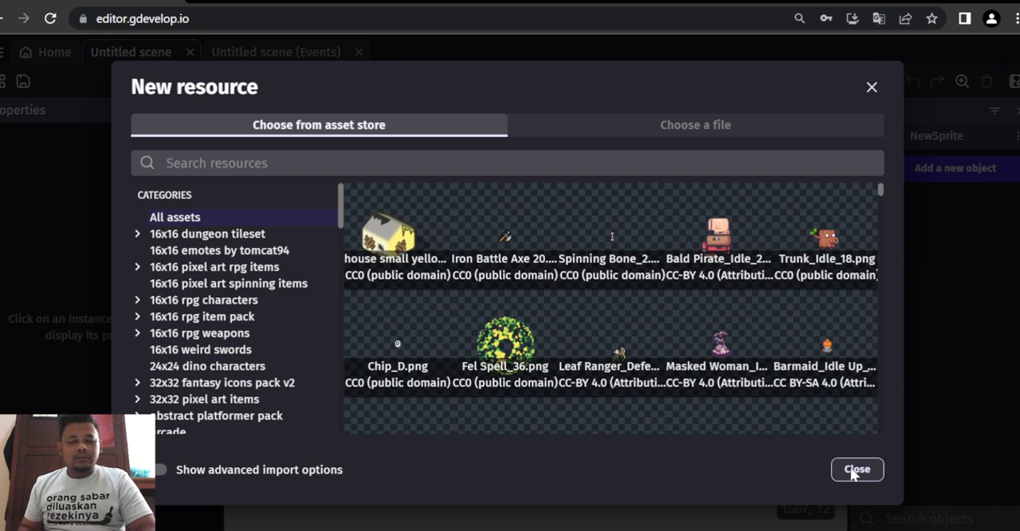
{"action": "left_click", "coordinate": [315, 165]}
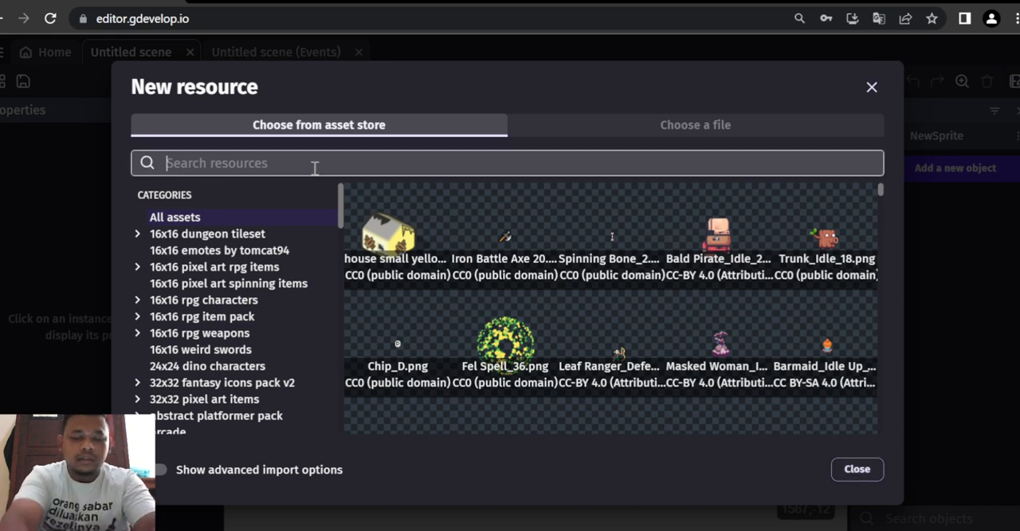
{"action": "type", "text": "player"}
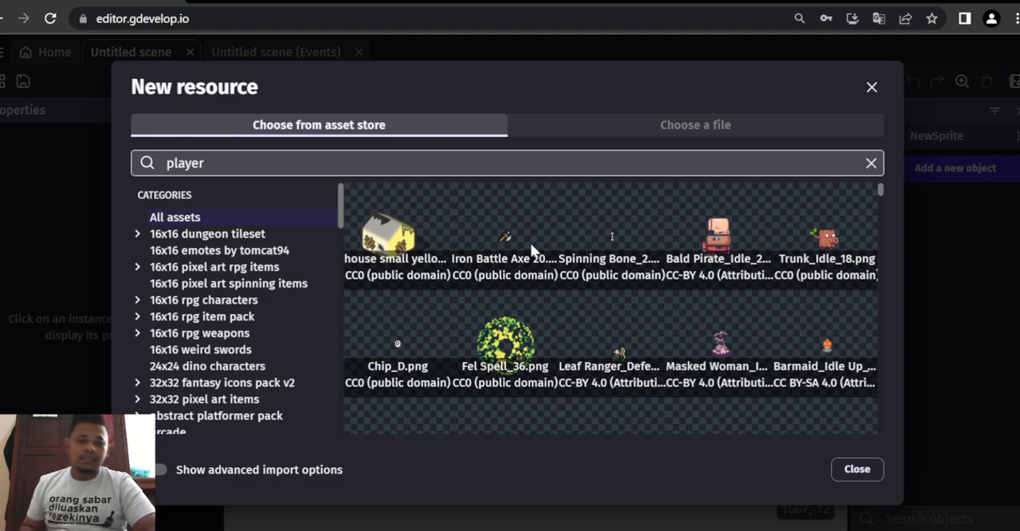
{"action": "scroll", "coordinate": [555, 348], "scroll_direction": "down", "scroll_amount": 10}
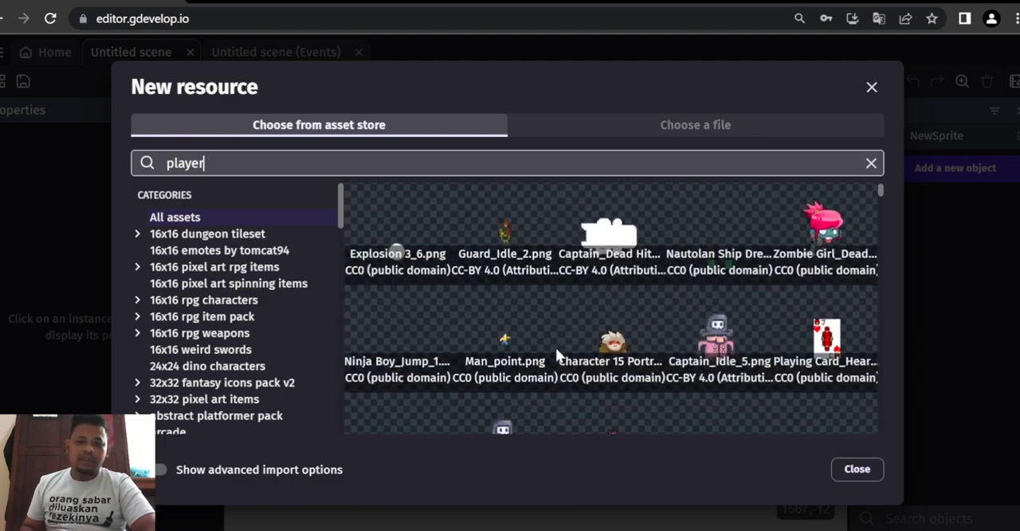
{"action": "scroll", "coordinate": [557, 351], "scroll_direction": "down", "scroll_amount": 10}
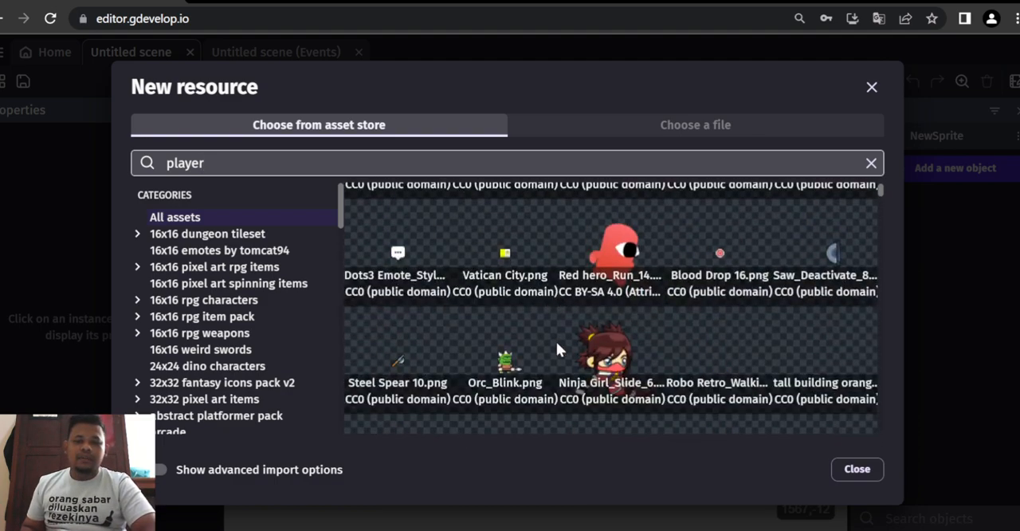
{"action": "scroll", "coordinate": [556, 349], "scroll_direction": "down", "scroll_amount": 3}
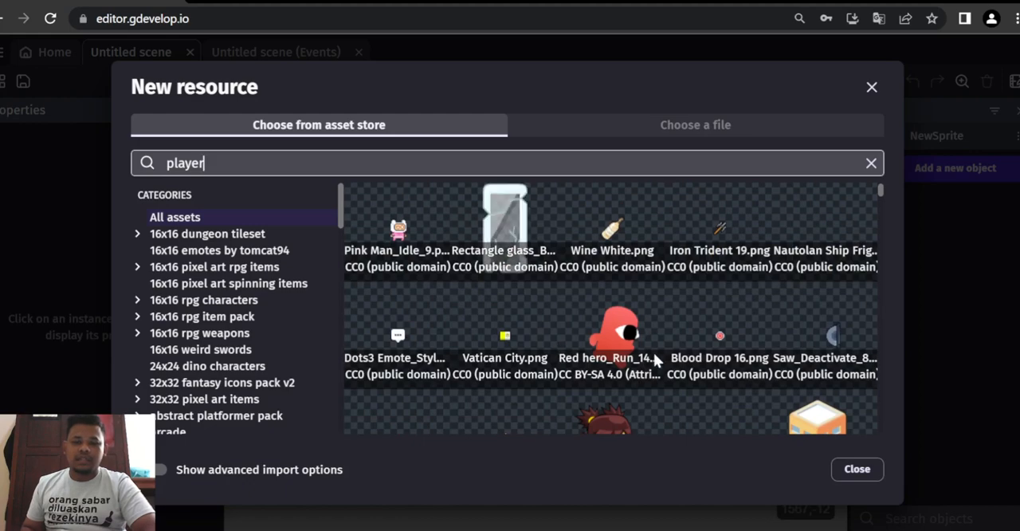
{"action": "scroll", "coordinate": [648, 354], "scroll_direction": "down", "scroll_amount": 8}
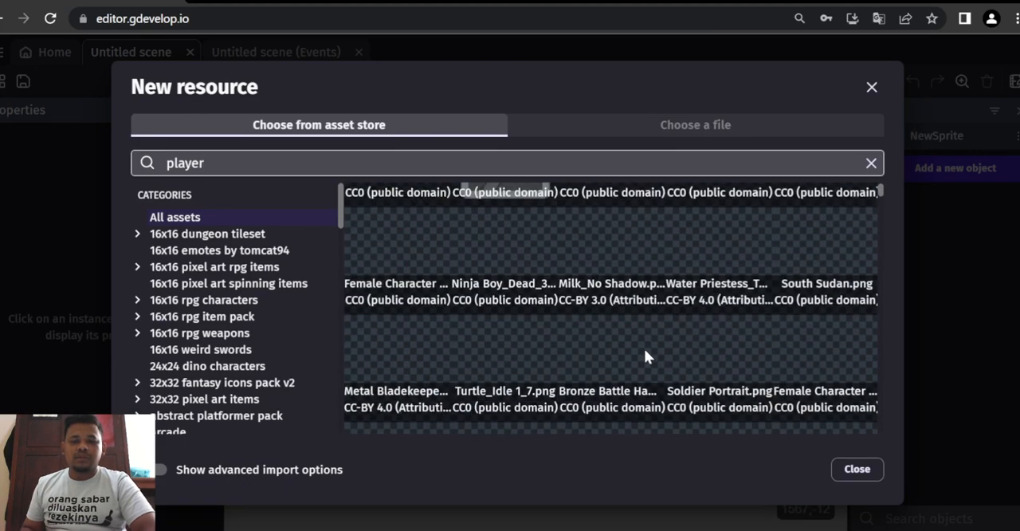
- Close the asset store resources without choosing an image and add a second animation named berjalan to the Player object
{"action": "left_click", "coordinate": [850, 470]}
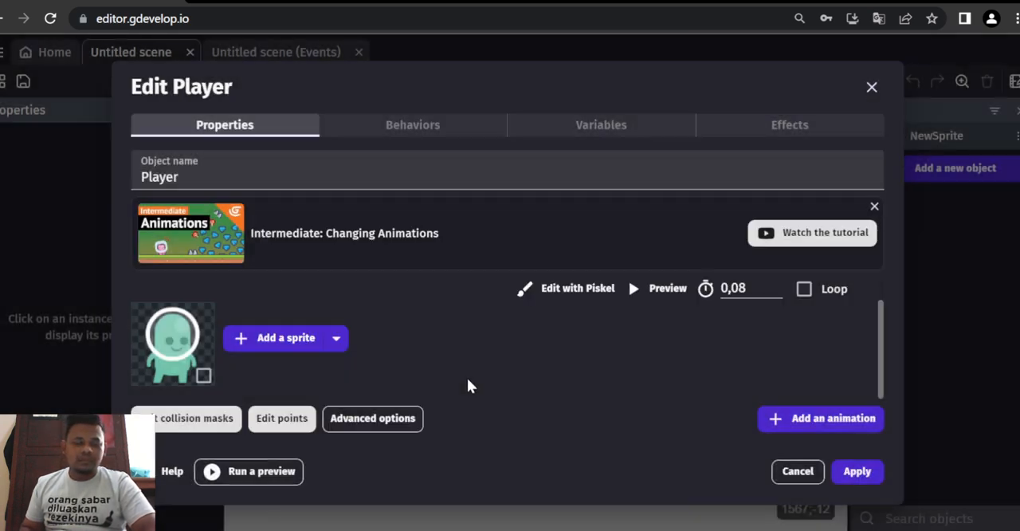
{"action": "scroll", "coordinate": [471, 338], "scroll_direction": "up", "scroll_amount": 1}
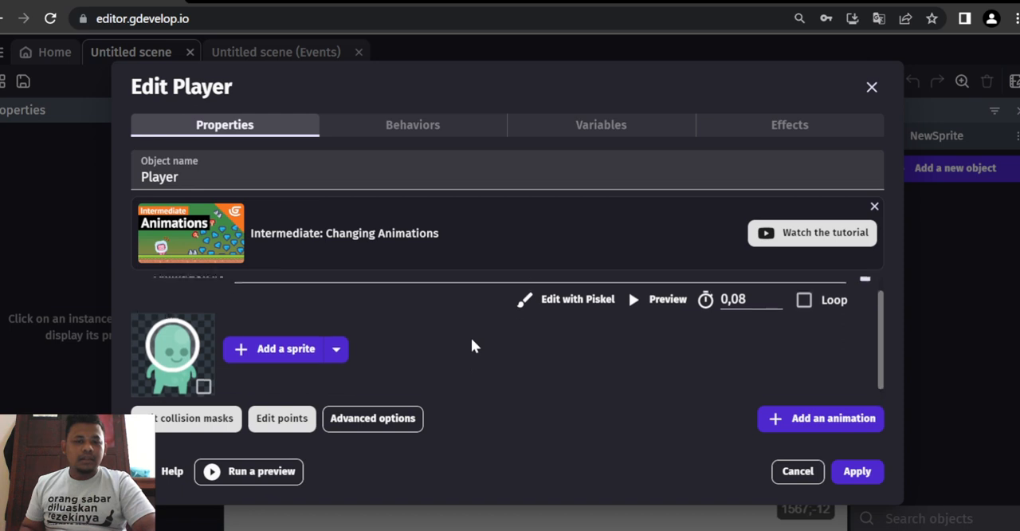
{"action": "scroll", "coordinate": [470, 345], "scroll_direction": "down", "scroll_amount": 1}
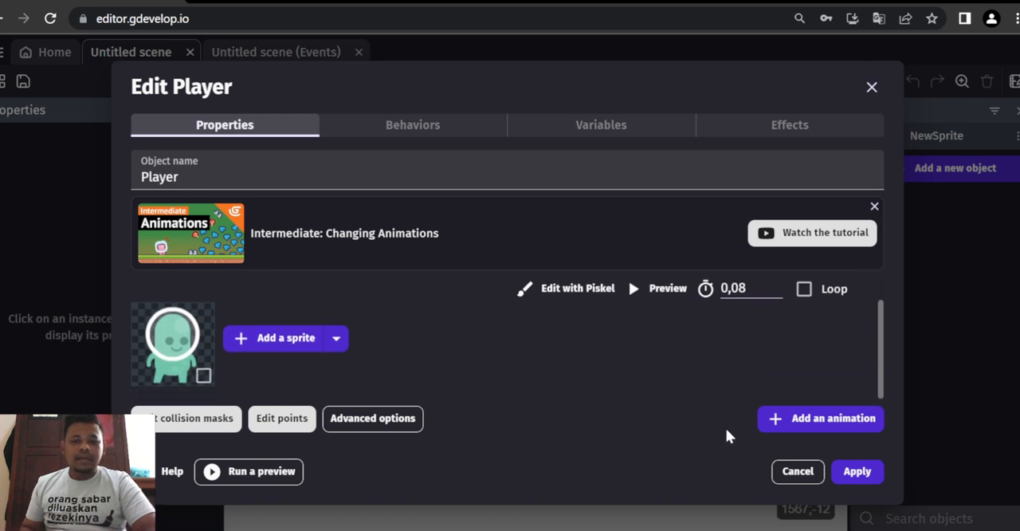
{"action": "left_click", "coordinate": [764, 417]}
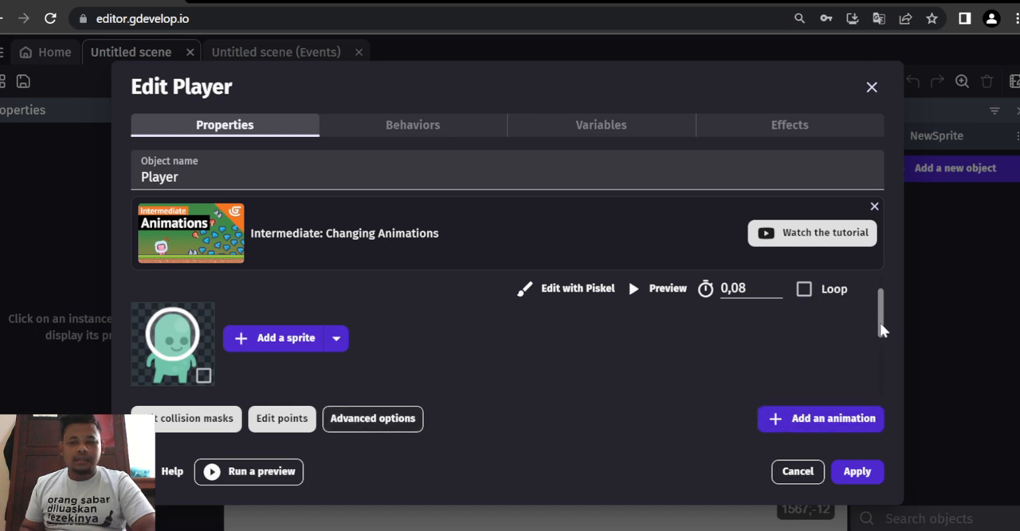
{"action": "scroll", "coordinate": [880, 322], "scroll_direction": "down", "scroll_amount": 3}
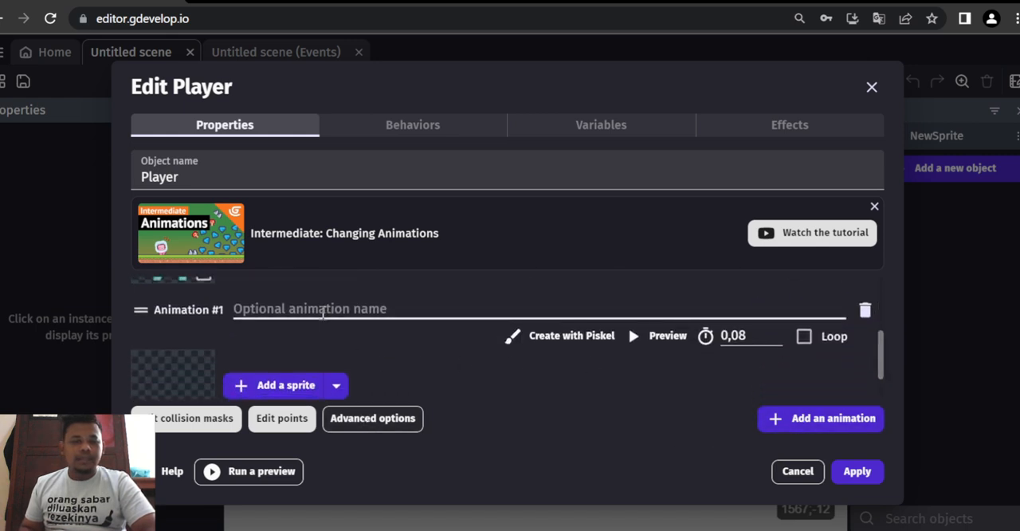
{"action": "left_click", "coordinate": [323, 313]}
{"action": "type", "text": "ber"}
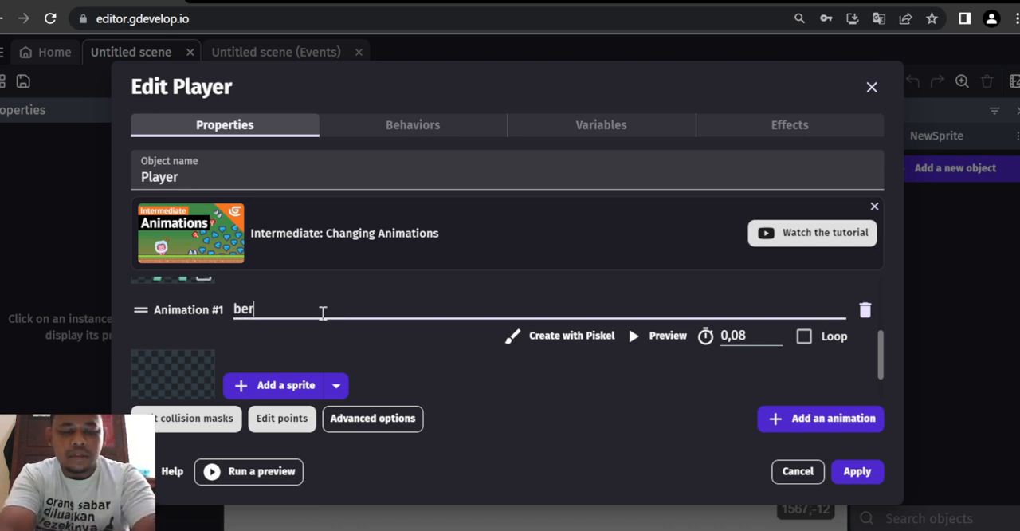
{"action": "type", "text": "laj=="}
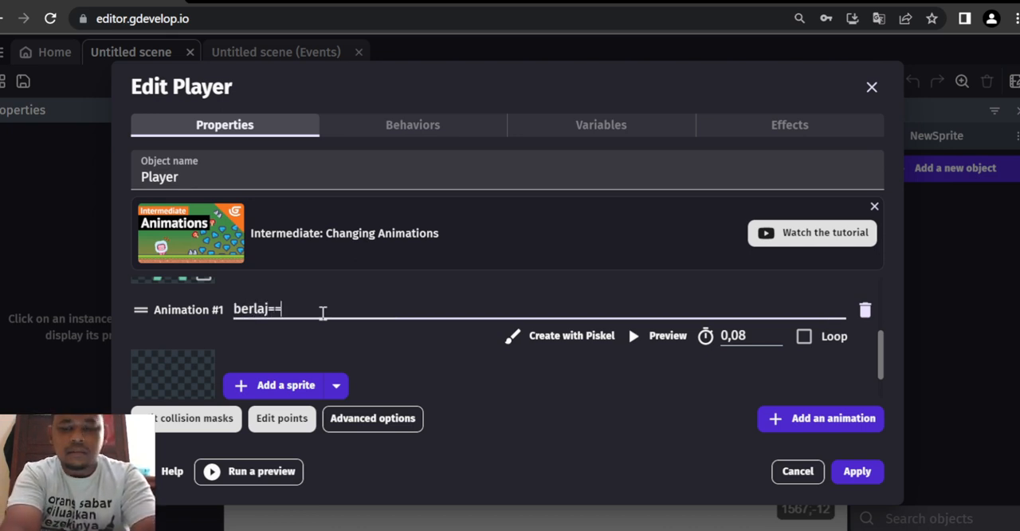
{"action": "key", "text": "BackSpace"}
{"action": "key", "text": "BackSpace"}
{"action": "key", "text": "BackSpace"}
{"action": "key", "text": "BackSpace"}
{"action": "key", "text": "BackSpace"}
{"action": "type", "text": "jal"}
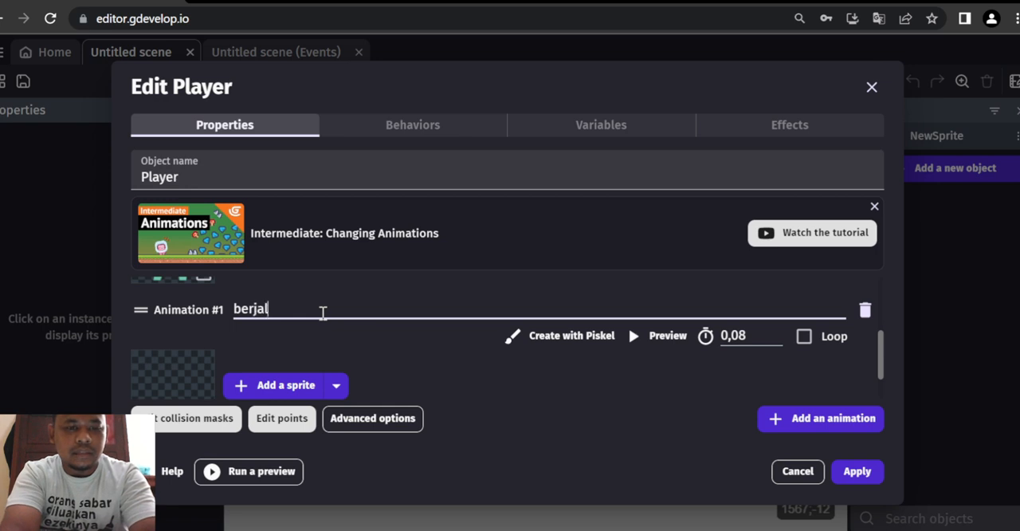
{"action": "type", "text": "an"}
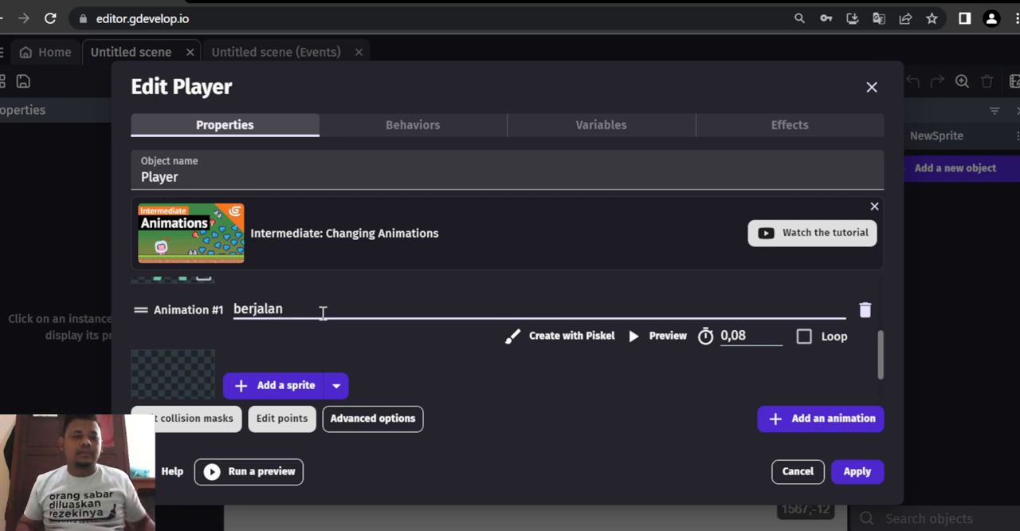
- Add the images p1_walk01 through p1_walk08 from the platformer folder as sprites of the berjalan animation
{"action": "scroll", "coordinate": [323, 312], "scroll_direction": "down", "scroll_amount": 1}
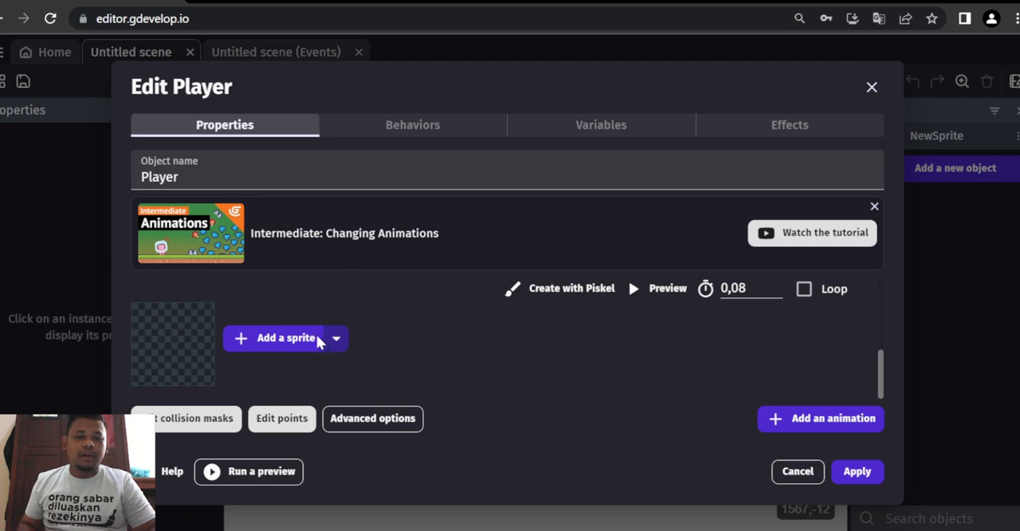
{"action": "left_click", "coordinate": [309, 337]}
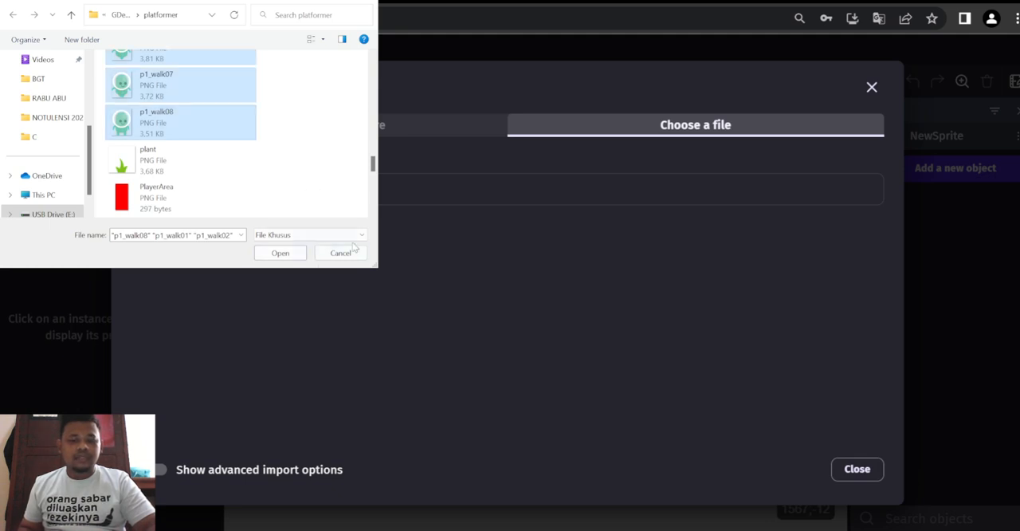
{"action": "scroll", "coordinate": [239, 152], "scroll_direction": "up", "scroll_amount": 5}
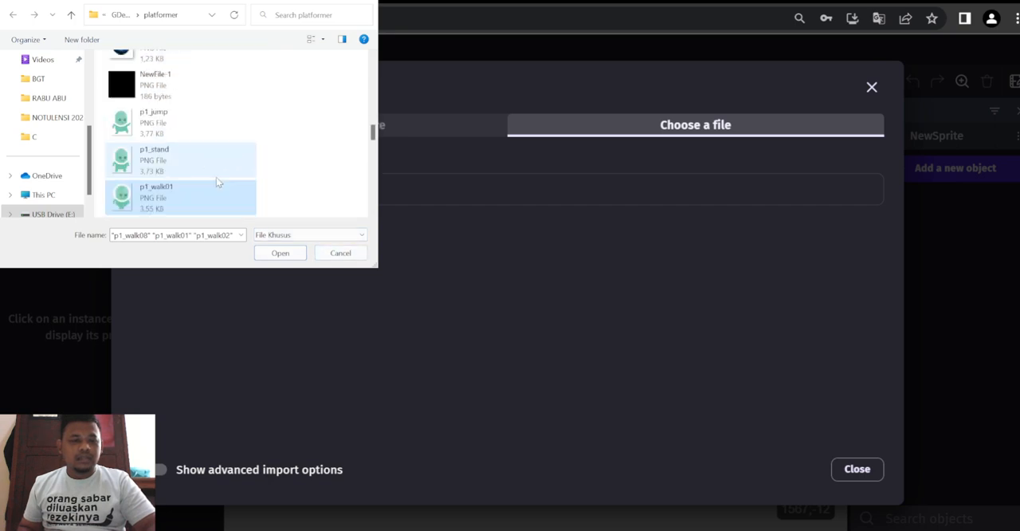
{"action": "left_click", "coordinate": [159, 202]}
{"action": "scroll", "coordinate": [159, 202], "scroll_direction": "down", "scroll_amount": 1}
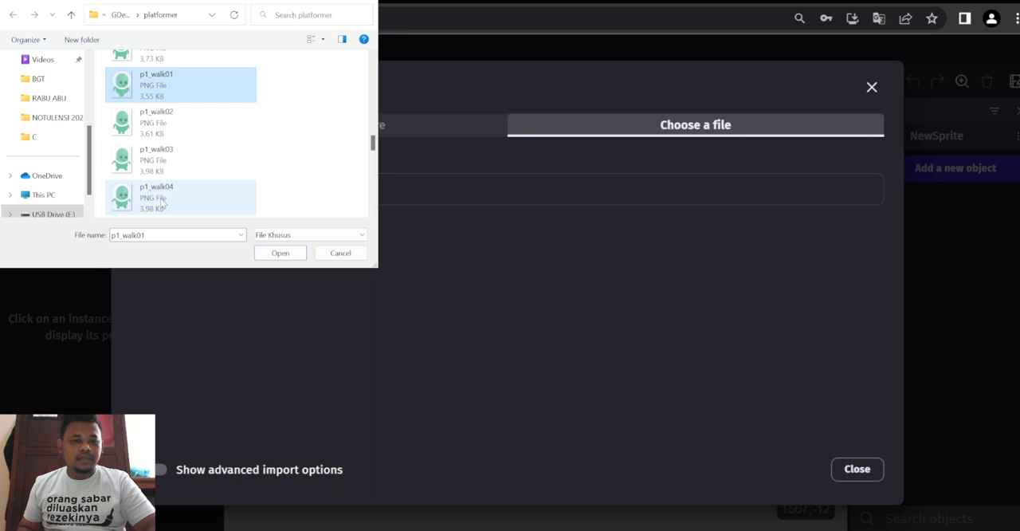
{"action": "scroll", "coordinate": [163, 193], "scroll_direction": "down", "scroll_amount": 1}
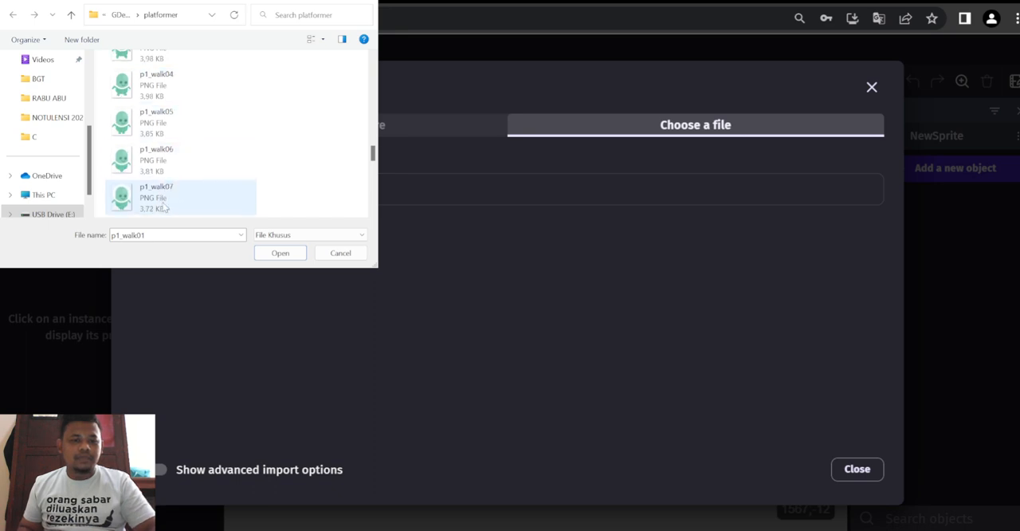
{"action": "scroll", "coordinate": [163, 195], "scroll_direction": "down", "scroll_amount": 1}
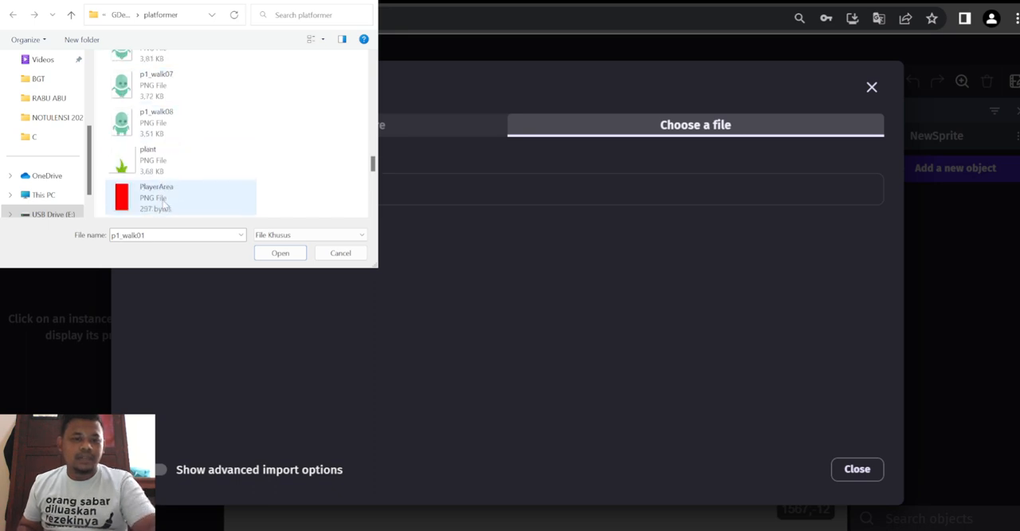
{"action": "left_click", "coordinate": [172, 127], "text": "shift"}
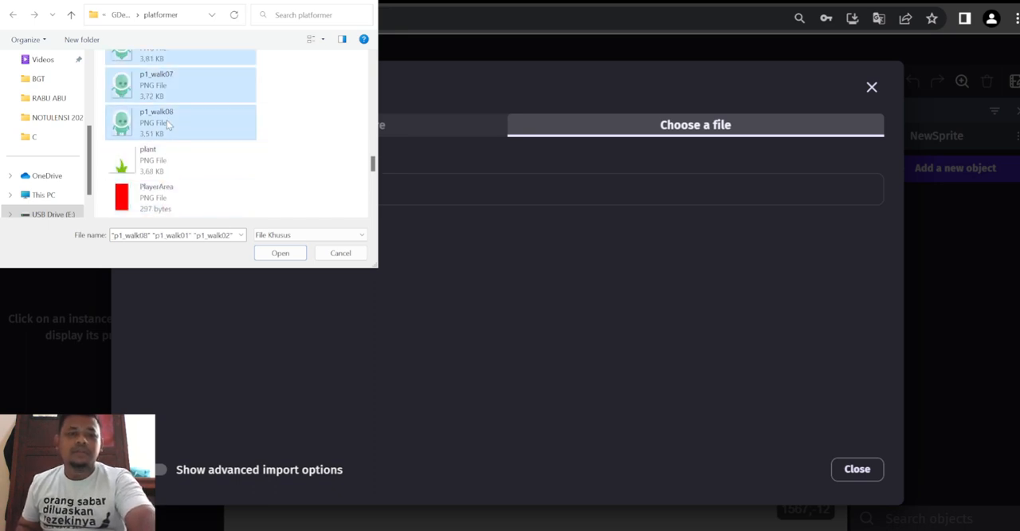
{"action": "left_click", "coordinate": [280, 253]}
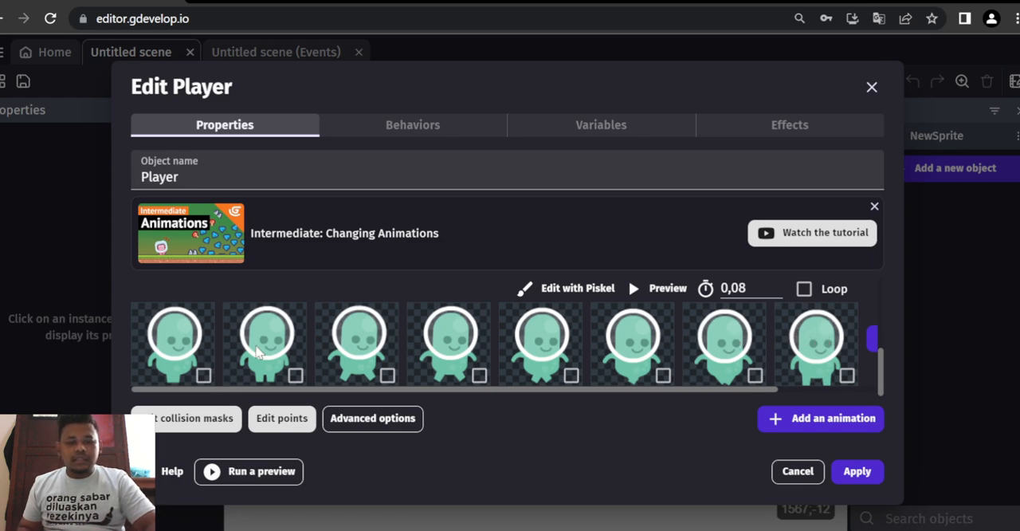
- Turn on looping for the berjalan animation, previewing its playback before and after the change
{"action": "left_click", "coordinate": [667, 292]}
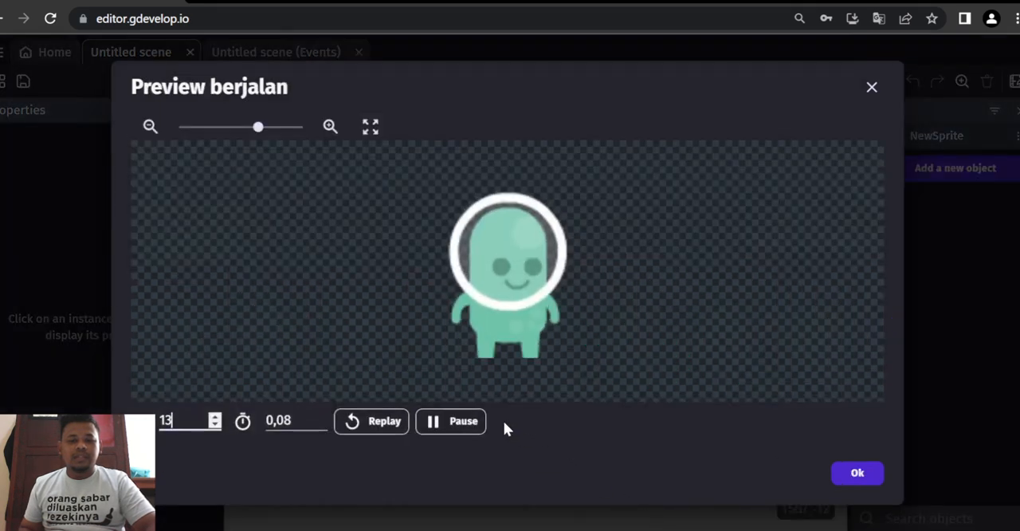
{"action": "left_click", "coordinate": [388, 423]}
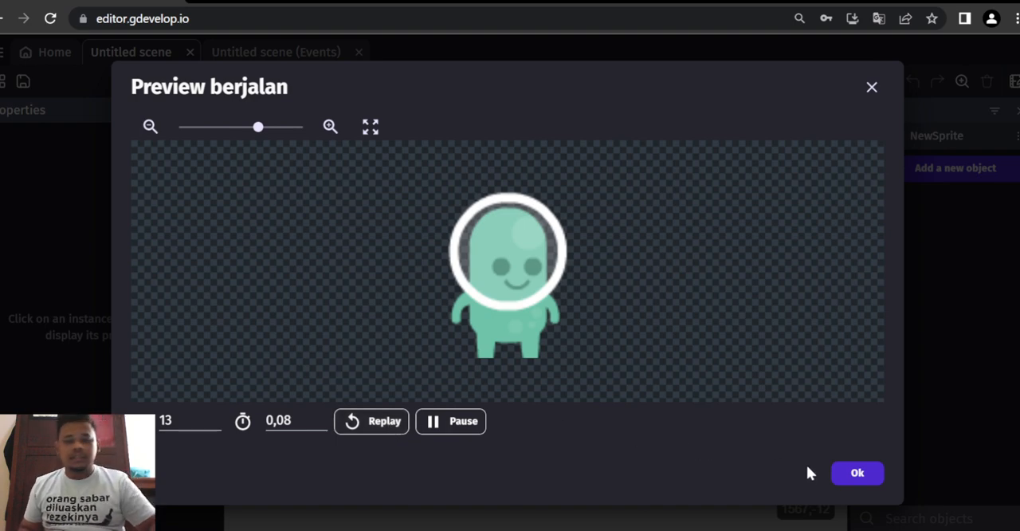
{"action": "left_click", "coordinate": [855, 474]}
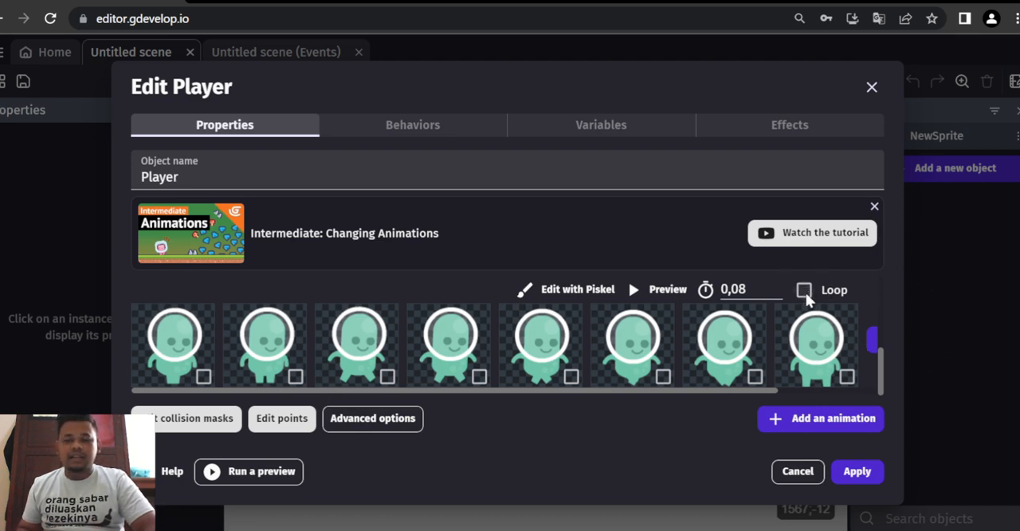
{"action": "left_click", "coordinate": [638, 290]}
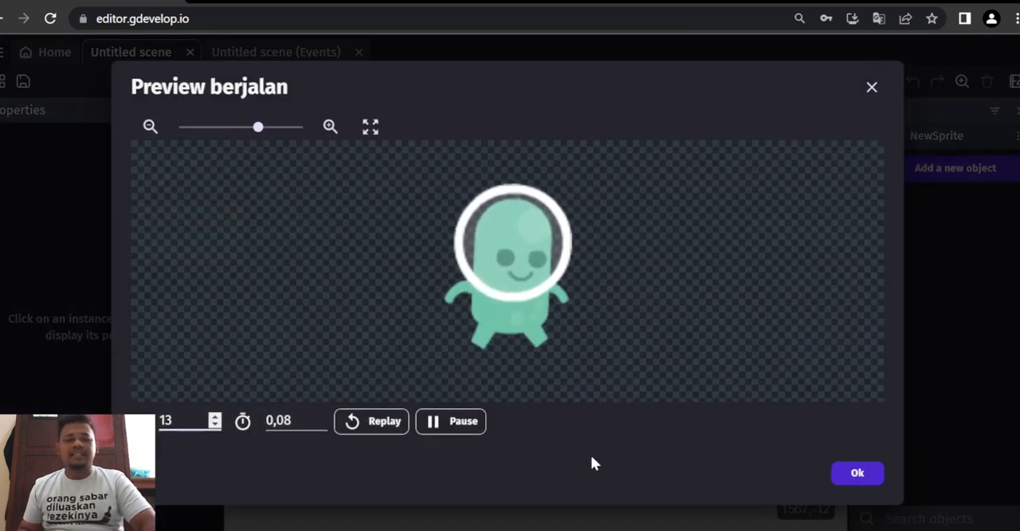
{"action": "left_click", "coordinate": [857, 475]}
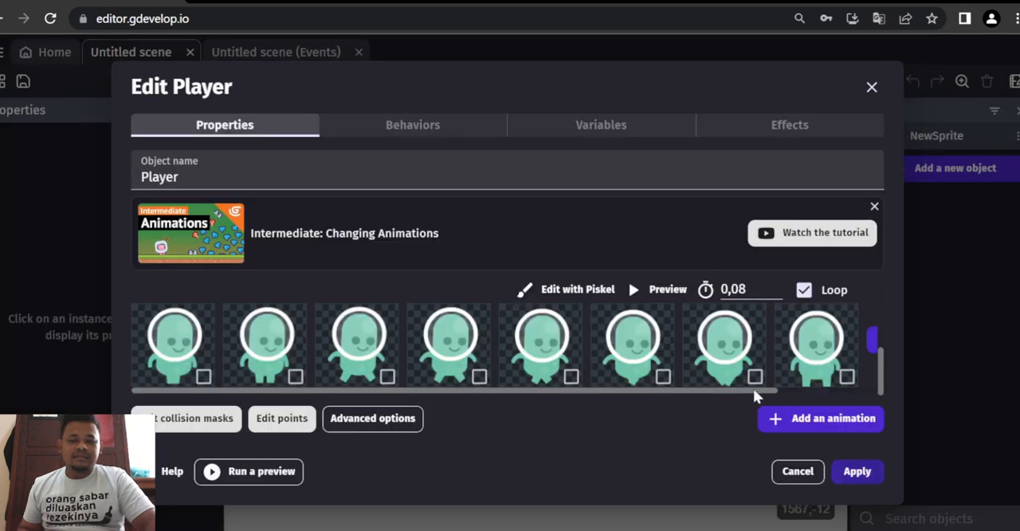
- Add a third animation to the Player object and name it lompat
{"action": "scroll", "coordinate": [528, 377], "scroll_direction": "down", "scroll_amount": 1}
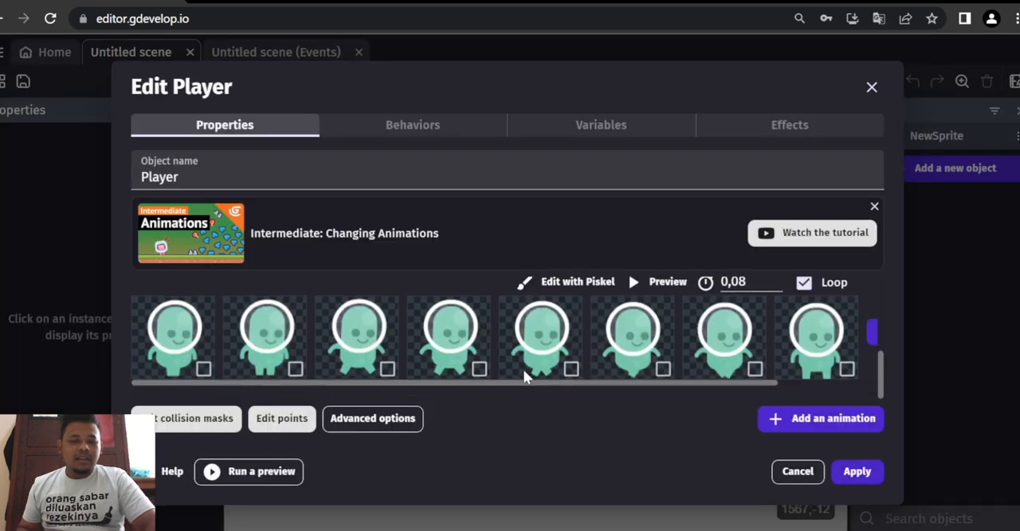
{"action": "left_click", "coordinate": [792, 418]}
{"action": "scroll", "coordinate": [587, 371], "scroll_direction": "down", "scroll_amount": 2}
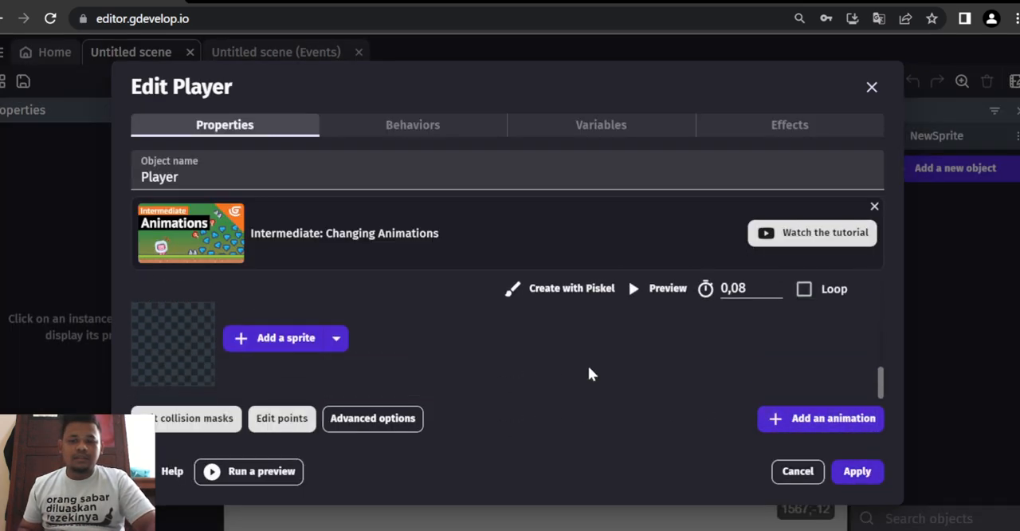
{"action": "scroll", "coordinate": [451, 306], "scroll_direction": "up", "scroll_amount": 2}
{"action": "left_click", "coordinate": [407, 342]}
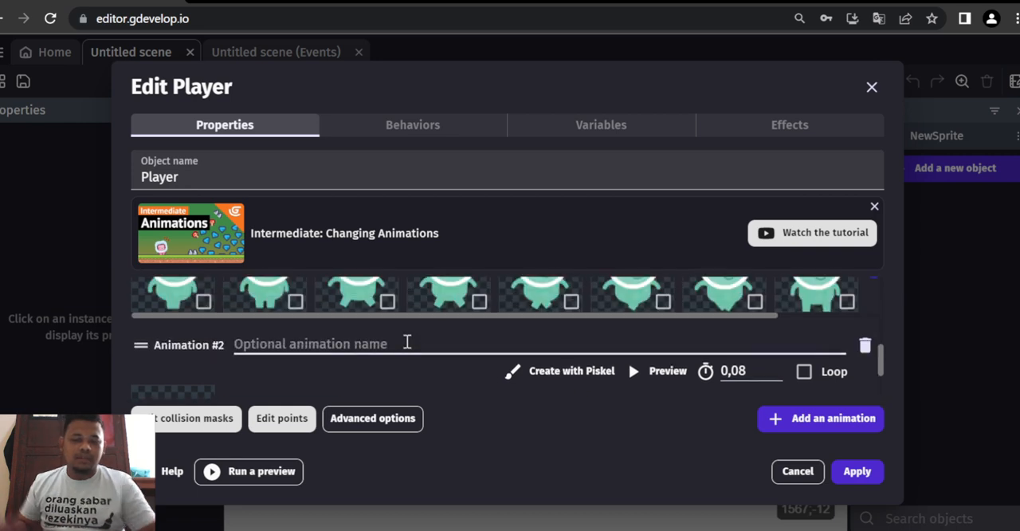
{"action": "type", "text": "lompat"}
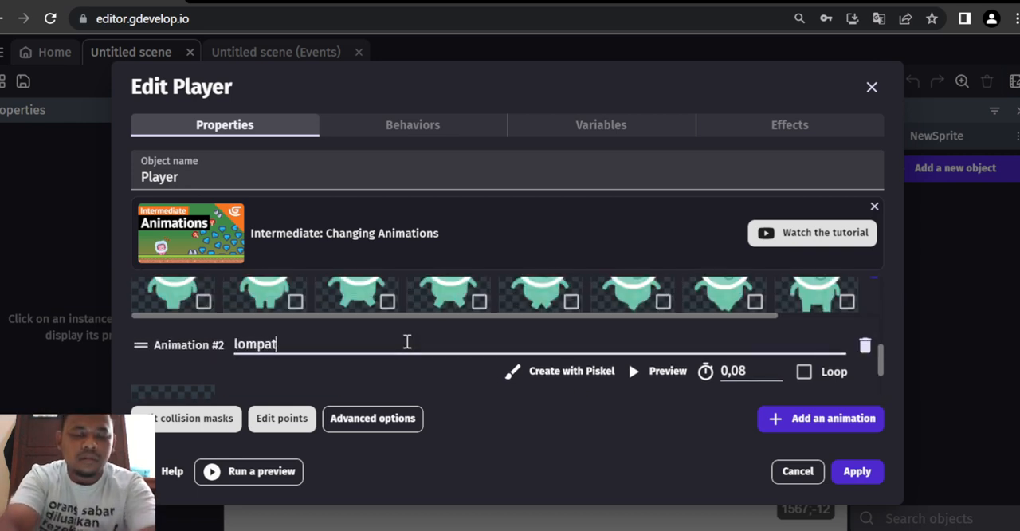
- Add the p1_jump image from the platformer folder as the sprite of the lompat animation
{"action": "scroll", "coordinate": [406, 342], "scroll_direction": "down", "scroll_amount": 1}
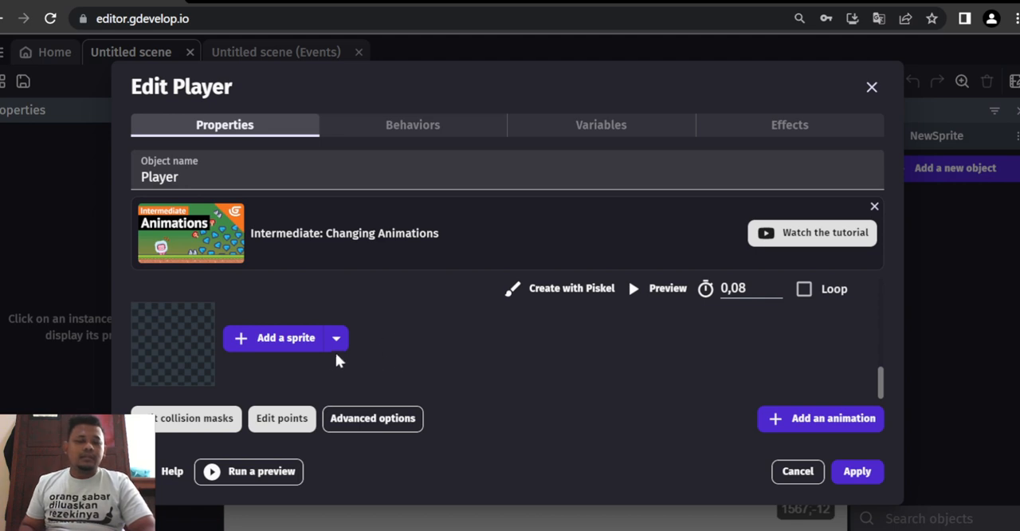
{"action": "left_click", "coordinate": [292, 344]}
{"action": "left_click", "coordinate": [166, 189]}
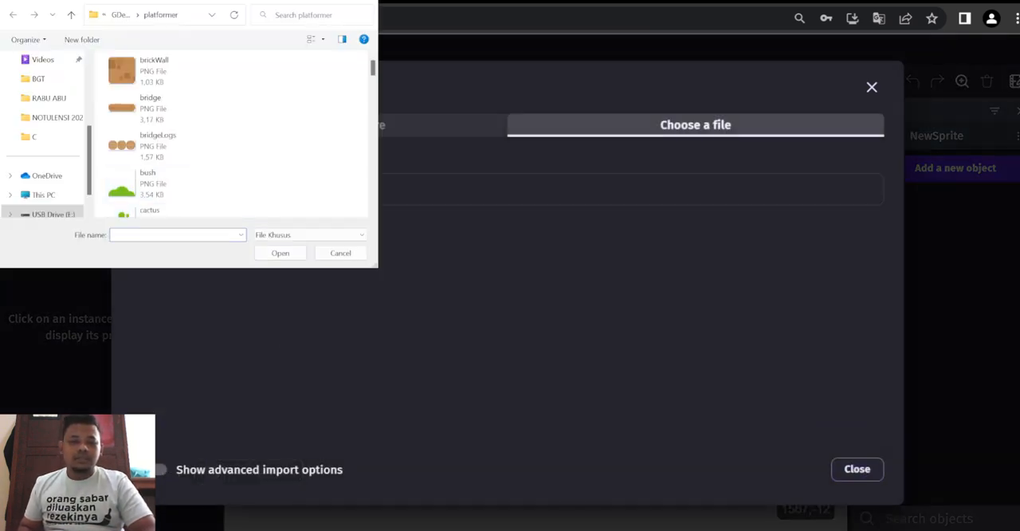
{"action": "scroll", "coordinate": [204, 177], "scroll_direction": "down", "scroll_amount": 5}
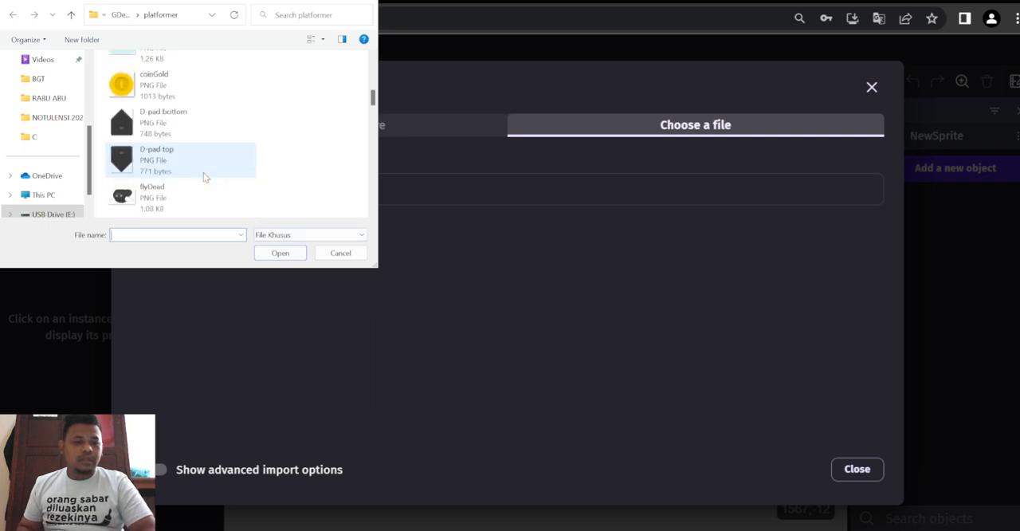
{"action": "scroll", "coordinate": [204, 177], "scroll_direction": "down", "scroll_amount": 5}
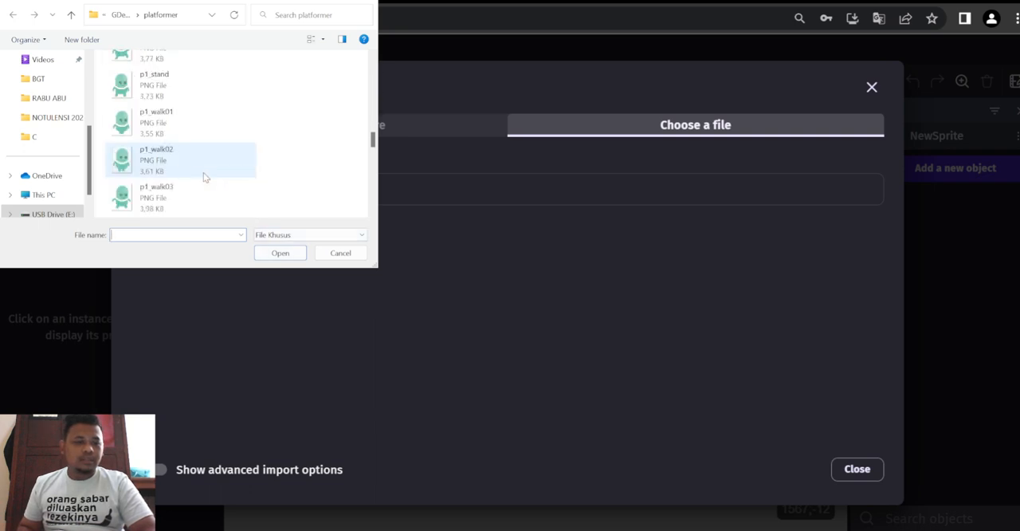
{"action": "scroll", "coordinate": [204, 177], "scroll_direction": "up", "scroll_amount": 2}
{"action": "left_click", "coordinate": [192, 142]}
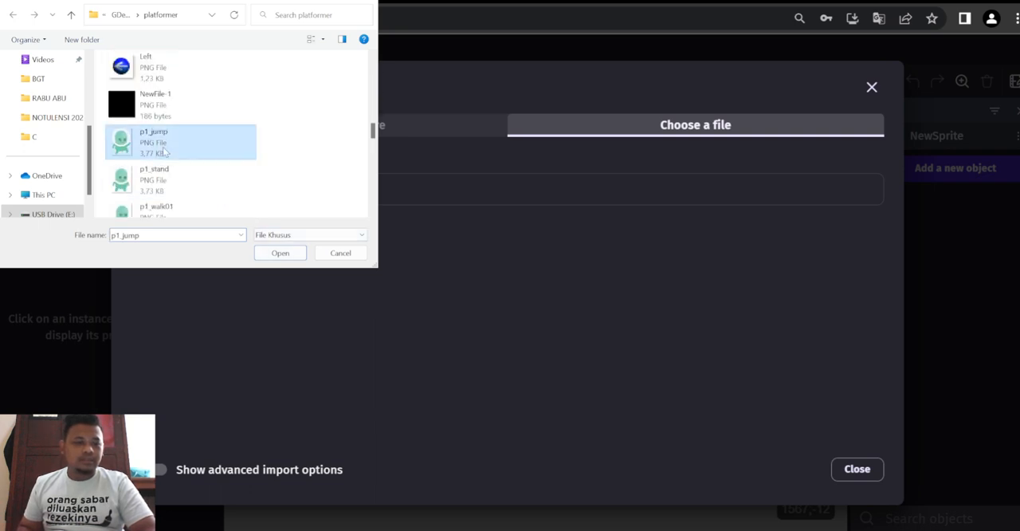
{"action": "left_click", "coordinate": [280, 253]}
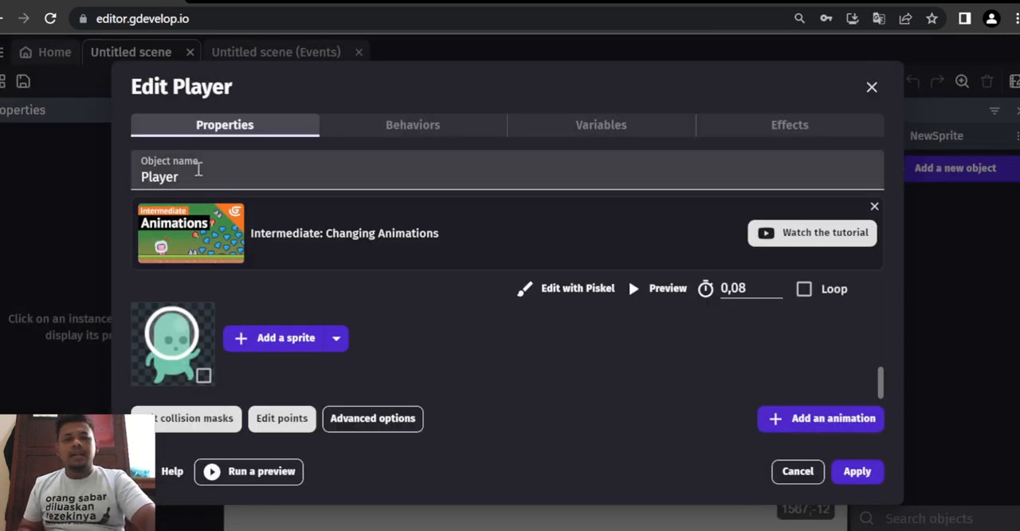
- Add the Platformer character behavior to the Player object
{"action": "left_click", "coordinate": [379, 128]}
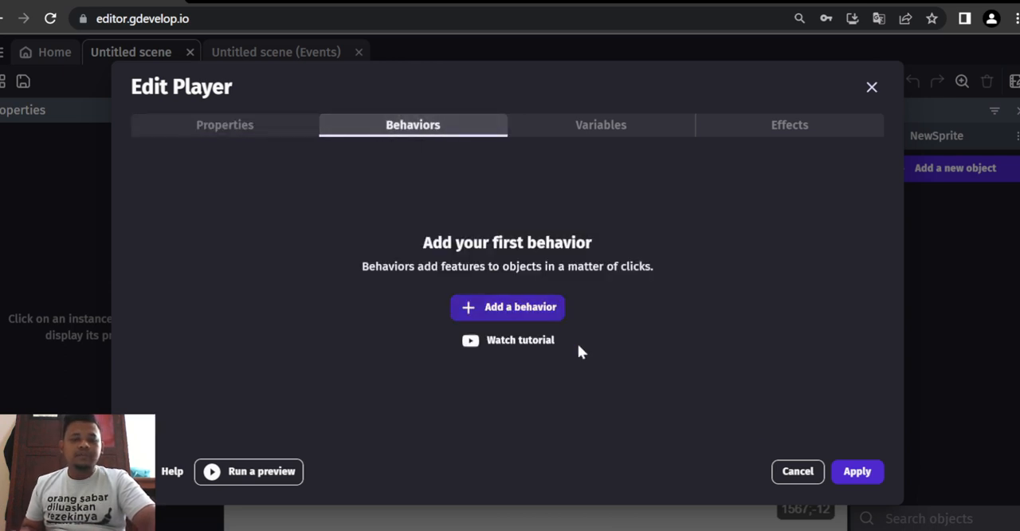
{"action": "left_click", "coordinate": [512, 309]}
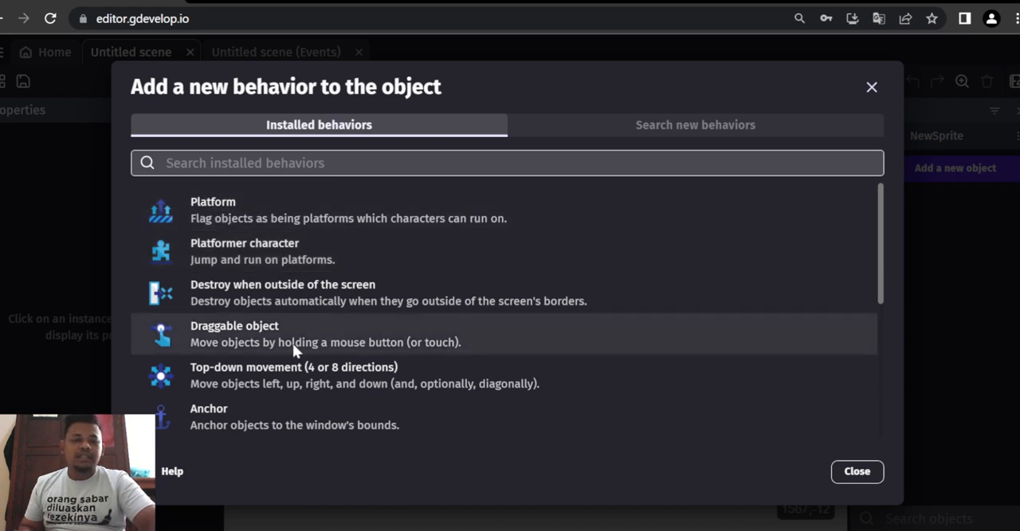
{"action": "left_click", "coordinate": [251, 251]}
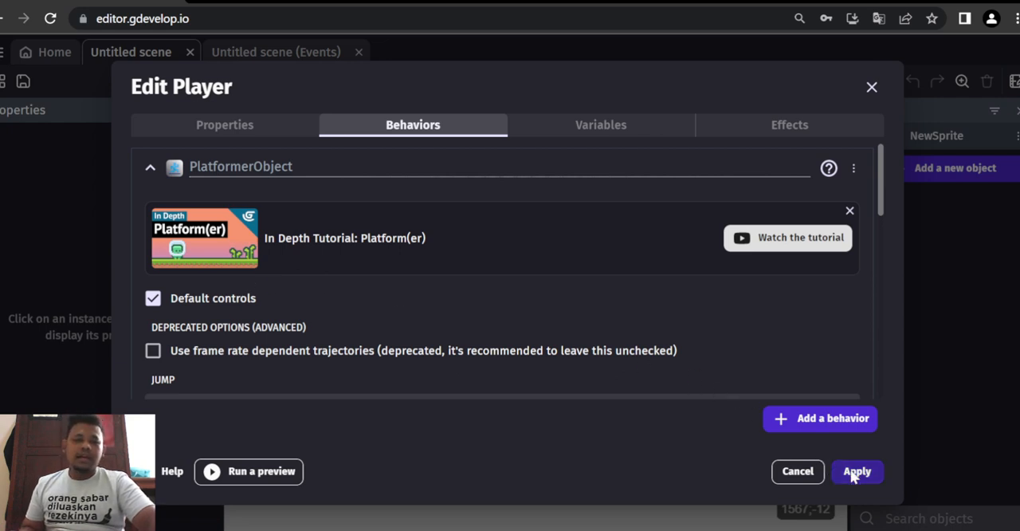
- Review the Platformer character behavior's jump, ladder, ledge and walk settings and apply the edits to the Player object
{"action": "scroll", "coordinate": [458, 298], "scroll_direction": "down", "scroll_amount": 6}
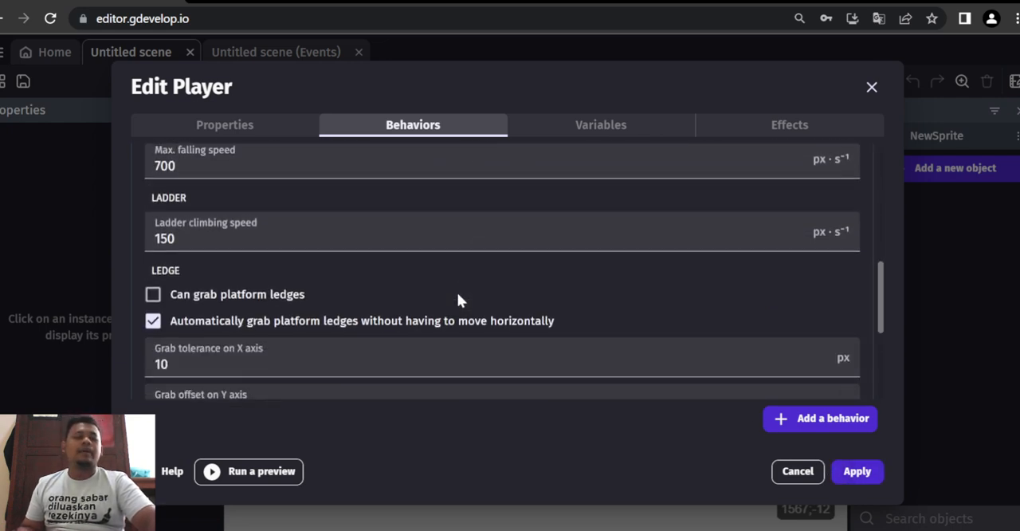
{"action": "scroll", "coordinate": [459, 301], "scroll_direction": "down", "scroll_amount": 4}
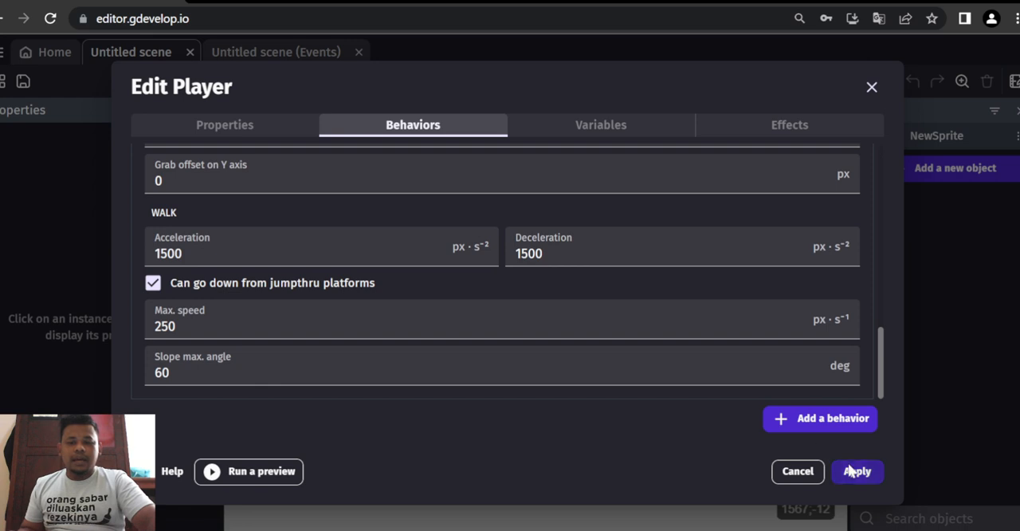
{"action": "left_click", "coordinate": [855, 471]}
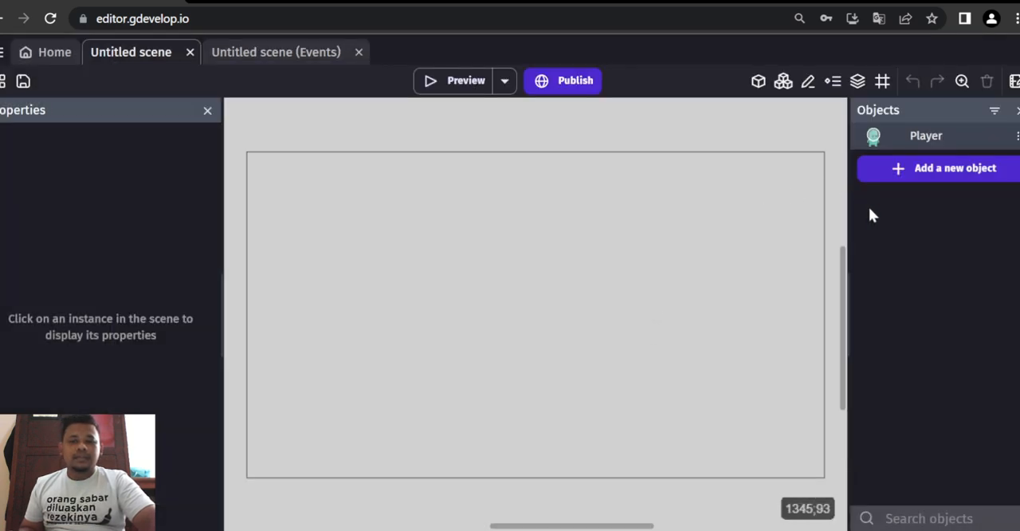
- Create a new Tiled Sprite object from scratch and name it land
{"action": "left_click", "coordinate": [906, 170]}
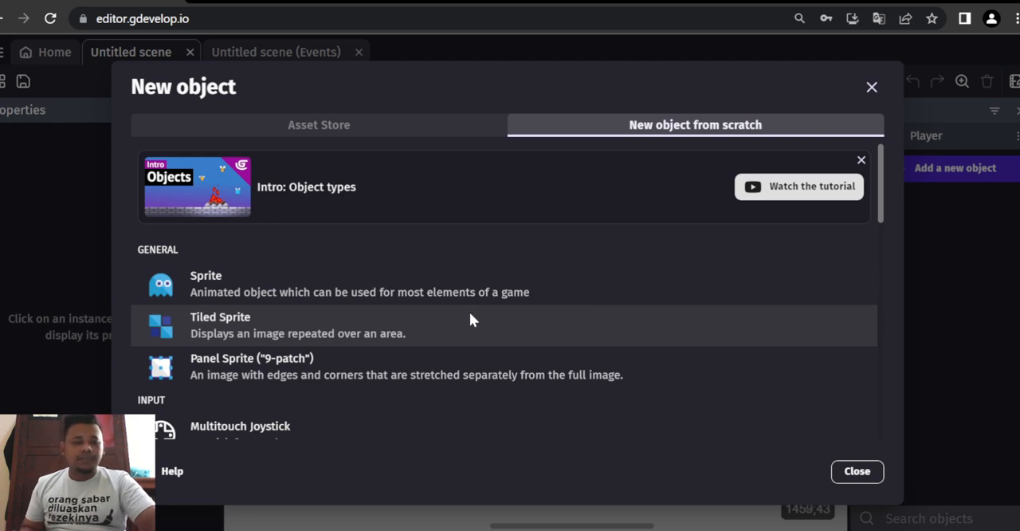
{"action": "left_click", "coordinate": [433, 326]}
{"action": "double_click", "coordinate": [264, 180]}
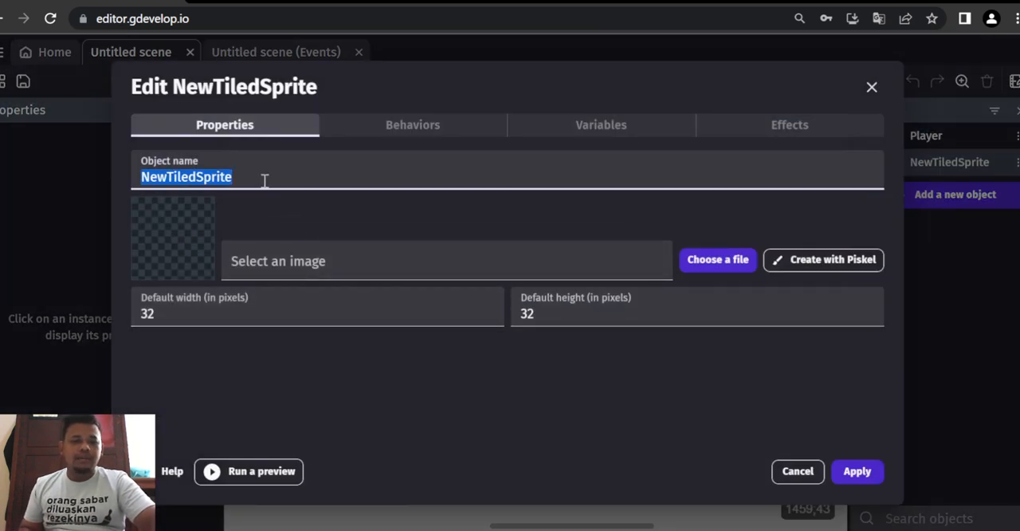
{"action": "key", "text": "BackSpace"}
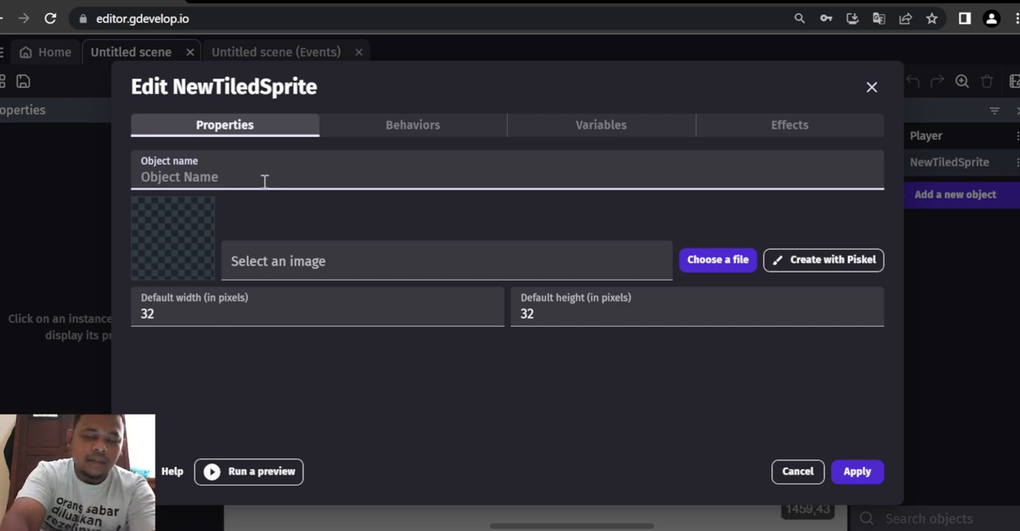
{"action": "type", "text": "land"}
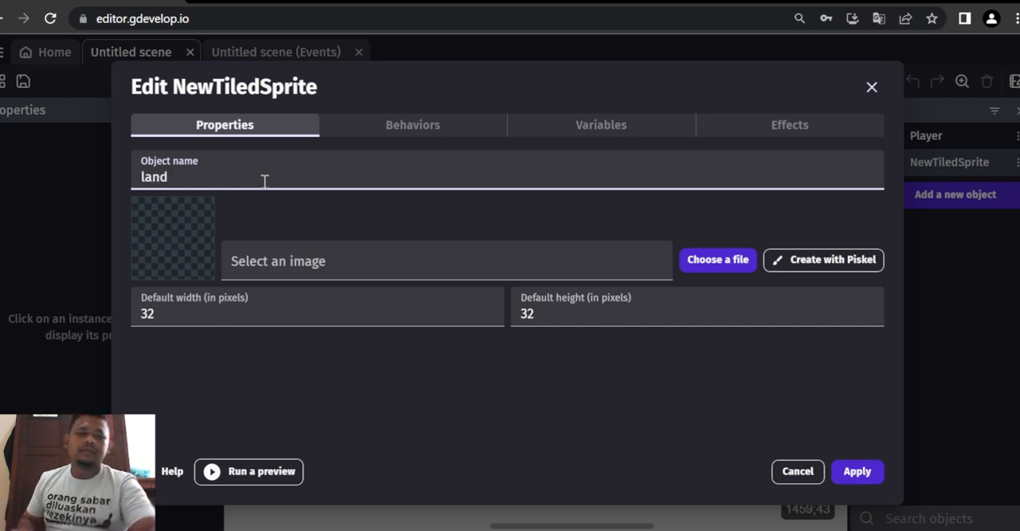
{"action": "left_click", "coordinate": [308, 257]}
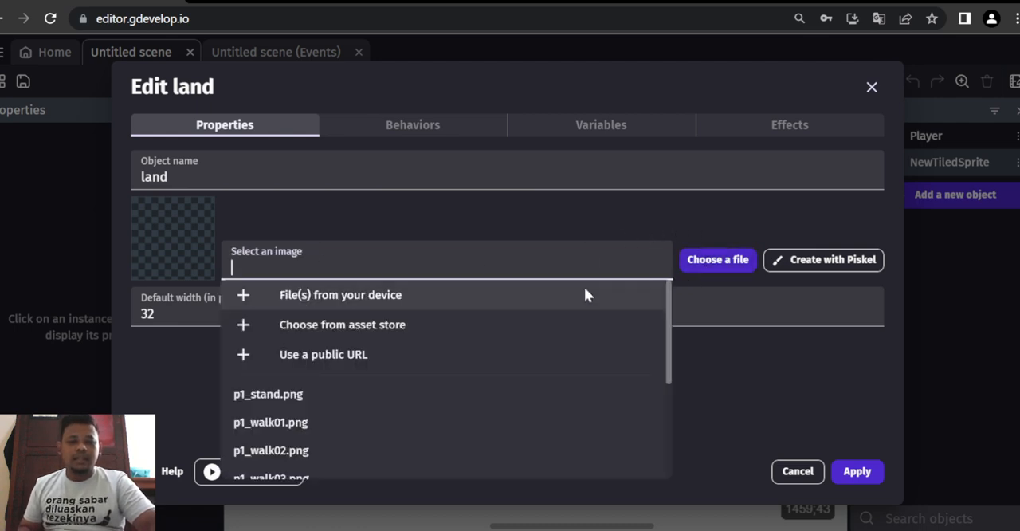
{"action": "left_click", "coordinate": [374, 299]}
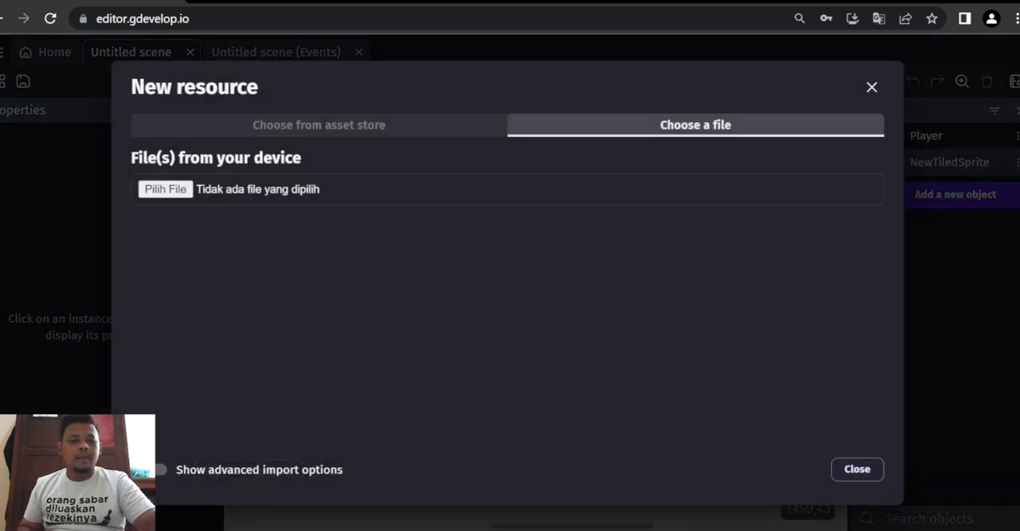
{"action": "scroll", "coordinate": [163, 117], "scroll_direction": "down", "scroll_amount": 2}
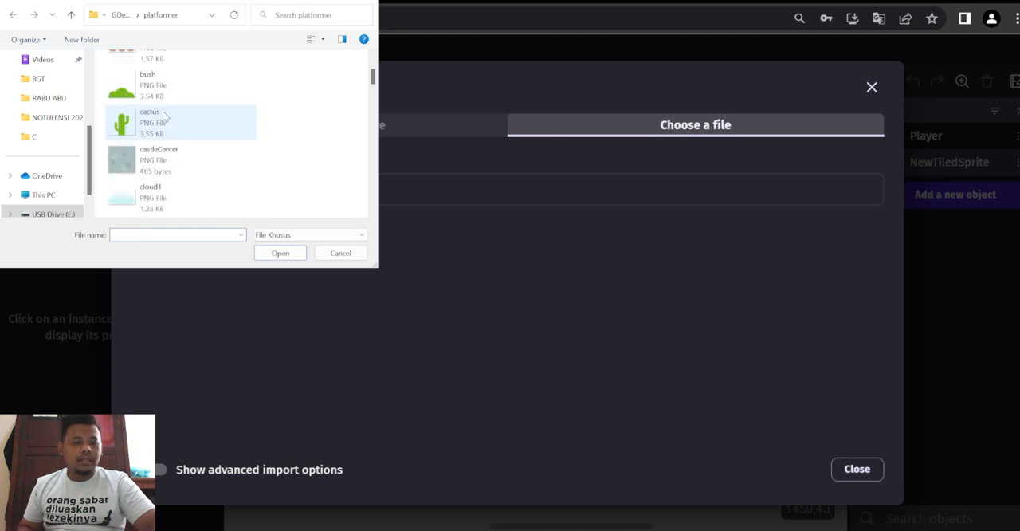
{"action": "scroll", "coordinate": [163, 116], "scroll_direction": "down", "scroll_amount": 5}
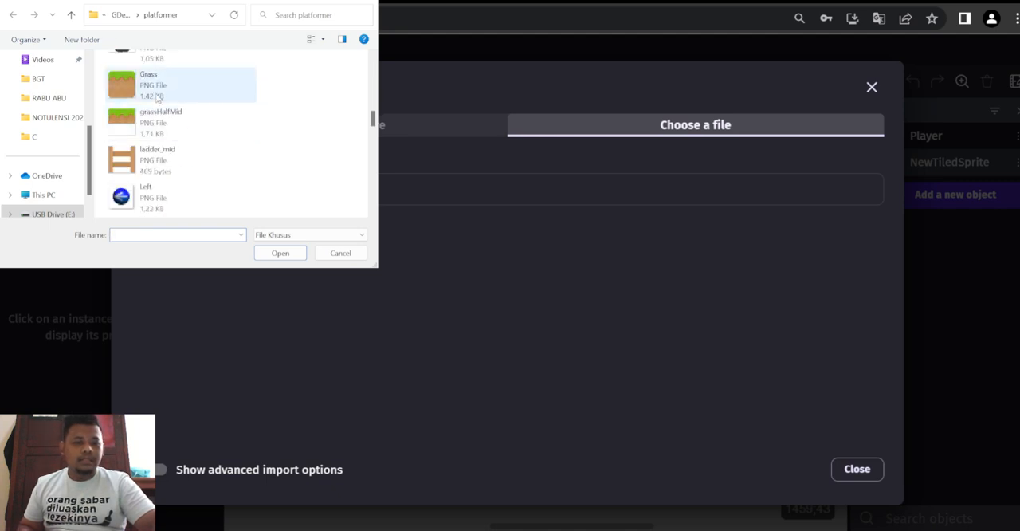
{"action": "left_click", "coordinate": [191, 88]}
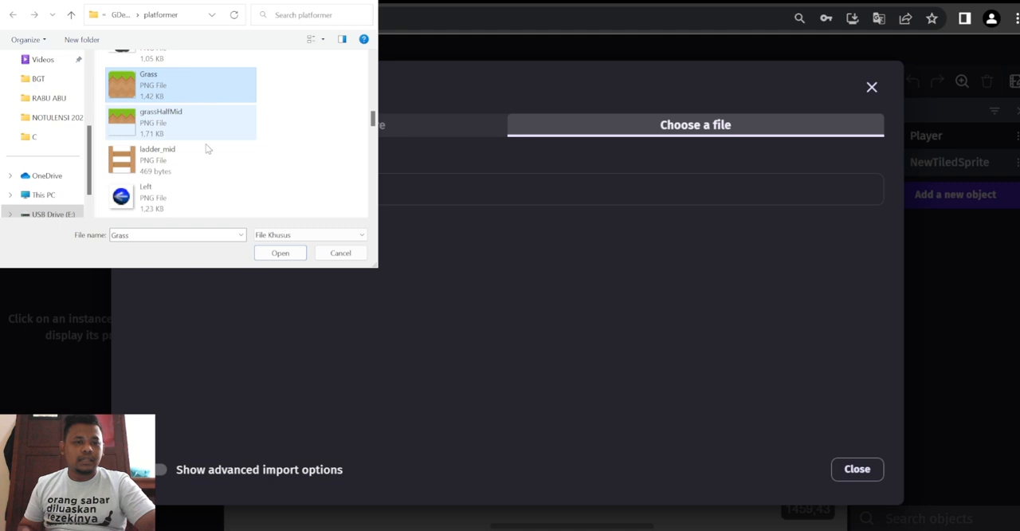
{"action": "left_click", "coordinate": [282, 258]}
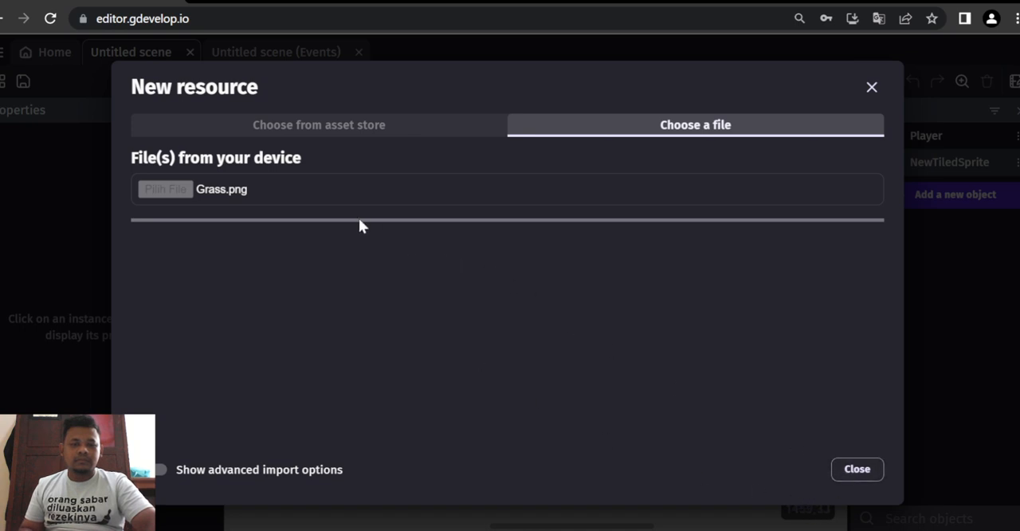
{"action": "left_click", "coordinate": [872, 87]}
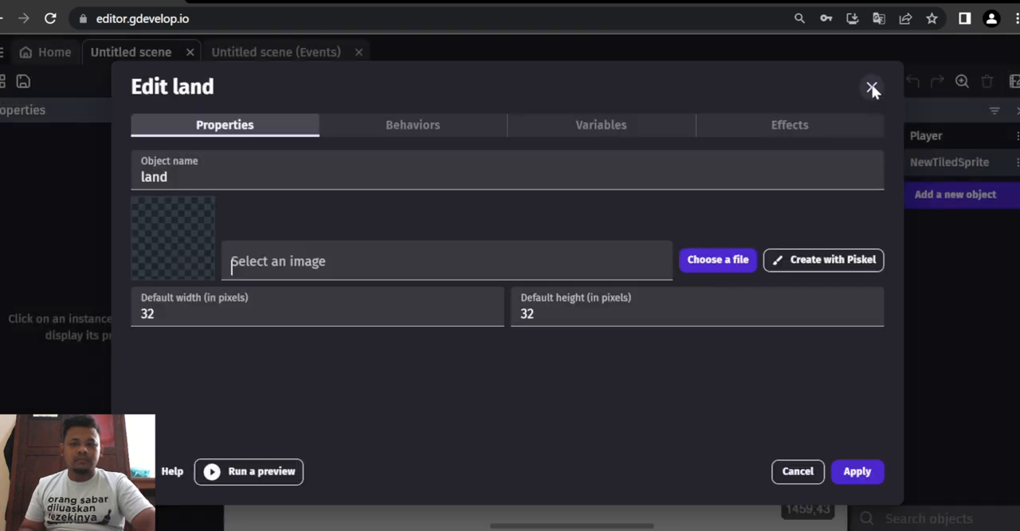
- Import the Grass image from the platformer folder on the device as the land object's image
{"action": "left_click", "coordinate": [726, 266]}
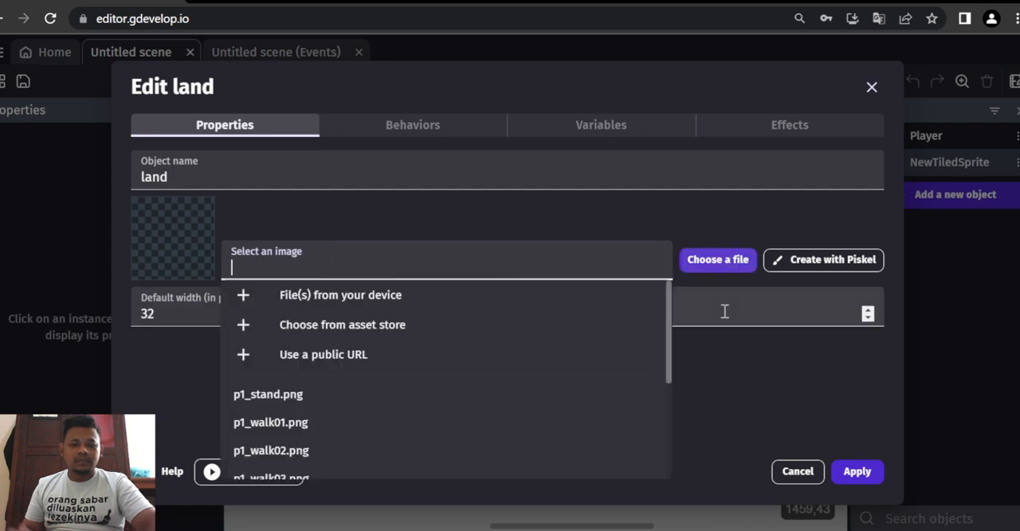
{"action": "left_click", "coordinate": [361, 301]}
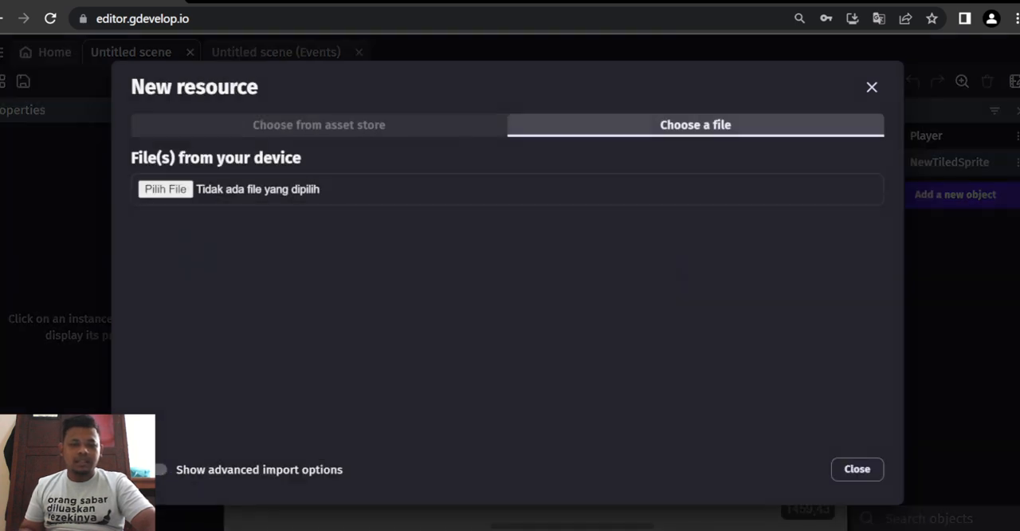
{"action": "scroll", "coordinate": [146, 177], "scroll_direction": "down", "scroll_amount": 5}
{"action": "left_click", "coordinate": [150, 196]}
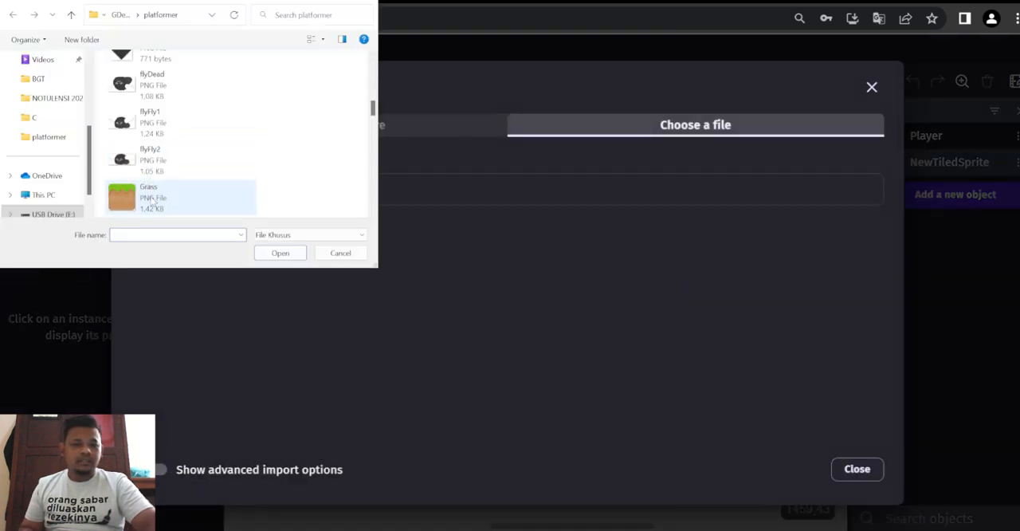
{"action": "left_click", "coordinate": [279, 253]}
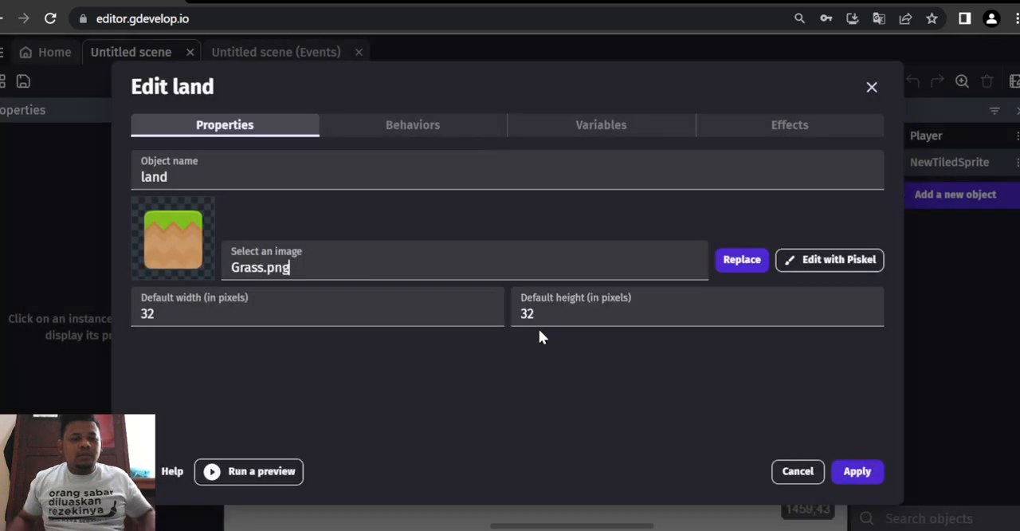
- Set the land object's default width and height to 64 pixels each and apply the object's settings
{"action": "double_click", "coordinate": [249, 313]}
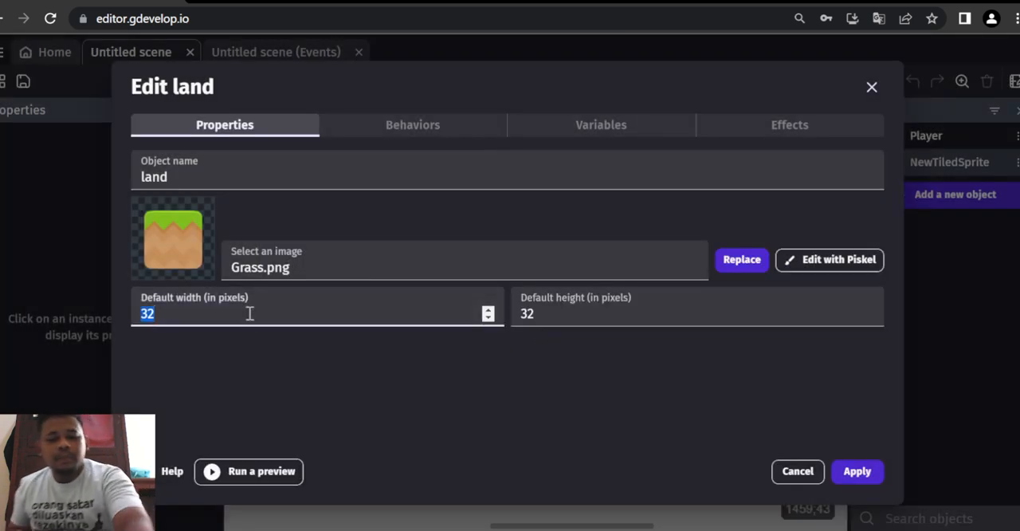
{"action": "type", "text": "64"}
{"action": "double_click", "coordinate": [551, 306]}
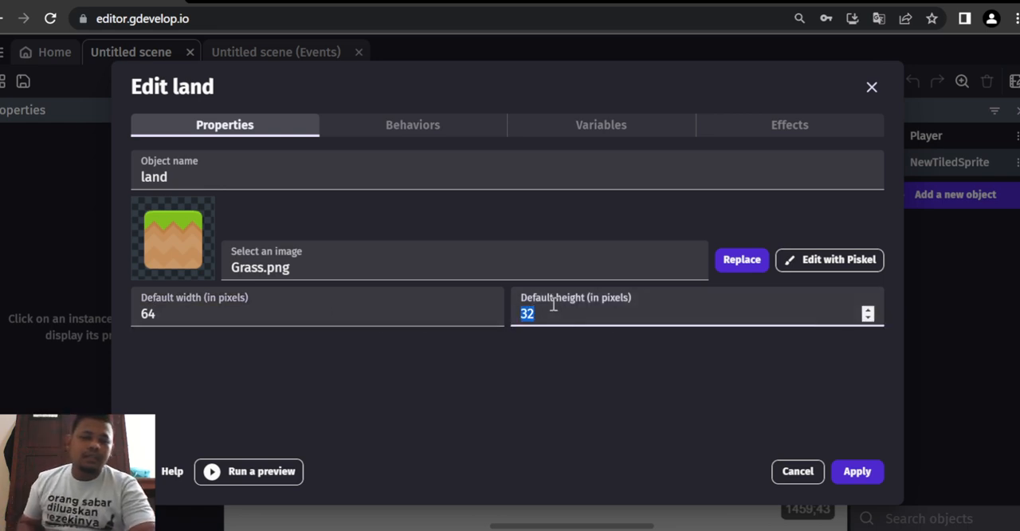
{"action": "type", "text": "64"}
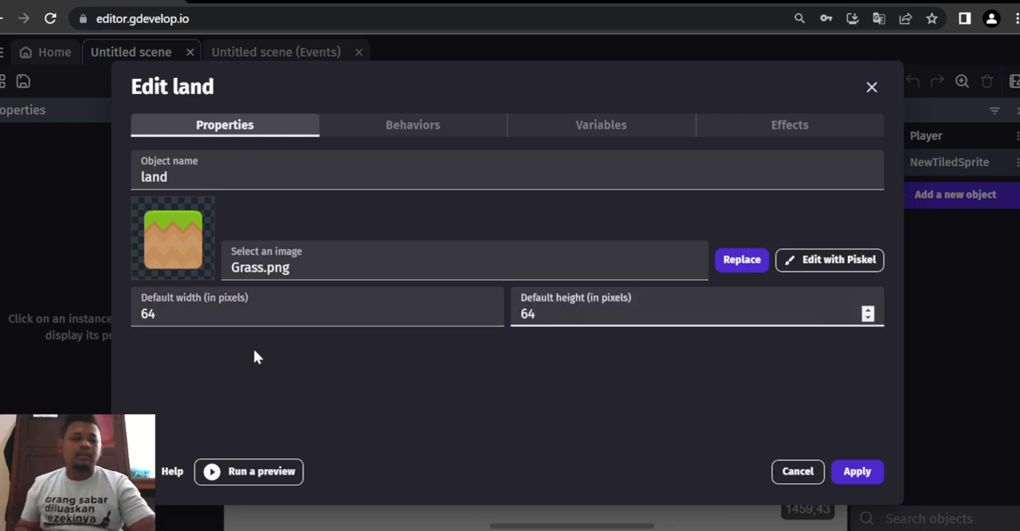
{"action": "left_click", "coordinate": [857, 471]}
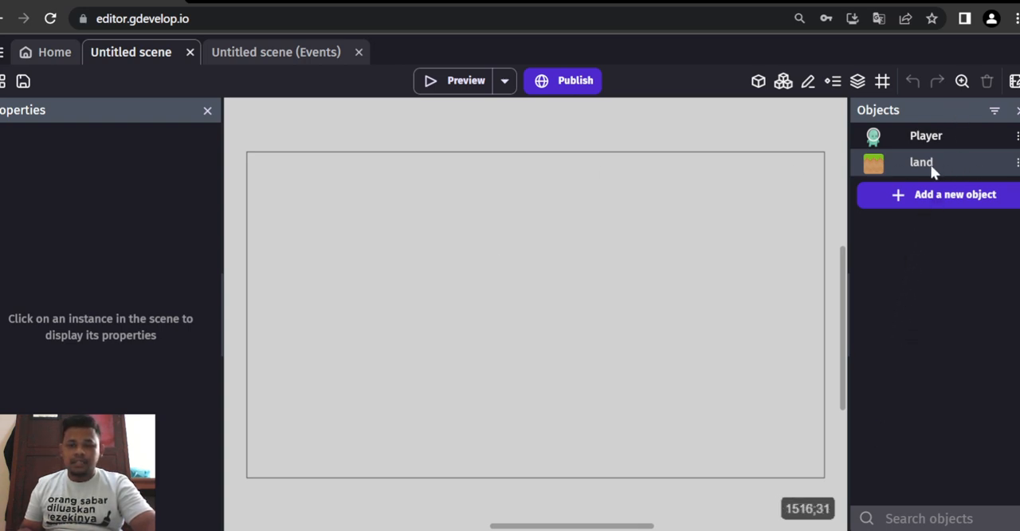
- Place land in the lower part of the scene as a wide platform and put the Player just above its left end
{"action": "left_click_drag", "start_coordinate": [933, 172], "coordinate": [735, 383]}
{"action": "left_click", "coordinate": [425, 408]}
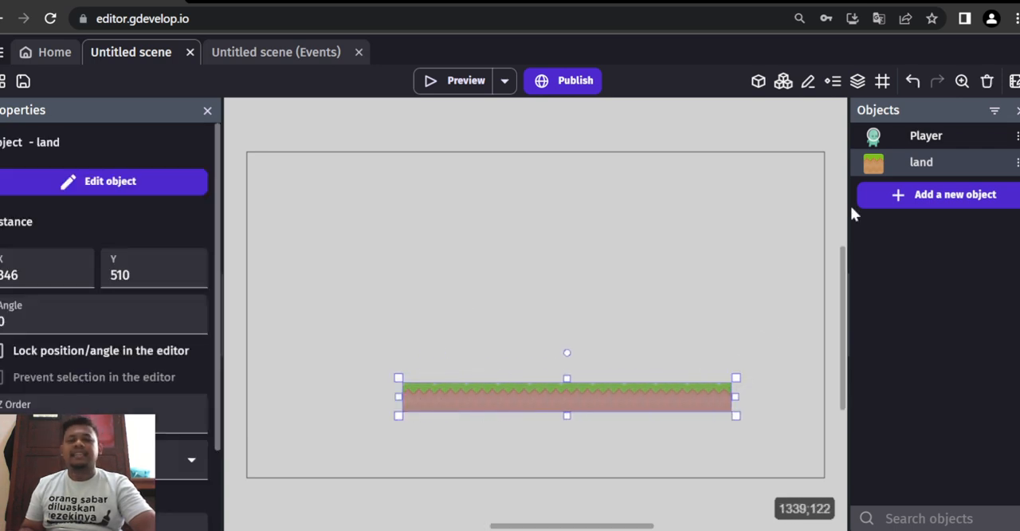
{"action": "left_click_drag", "start_coordinate": [899, 137], "coordinate": [414, 329]}
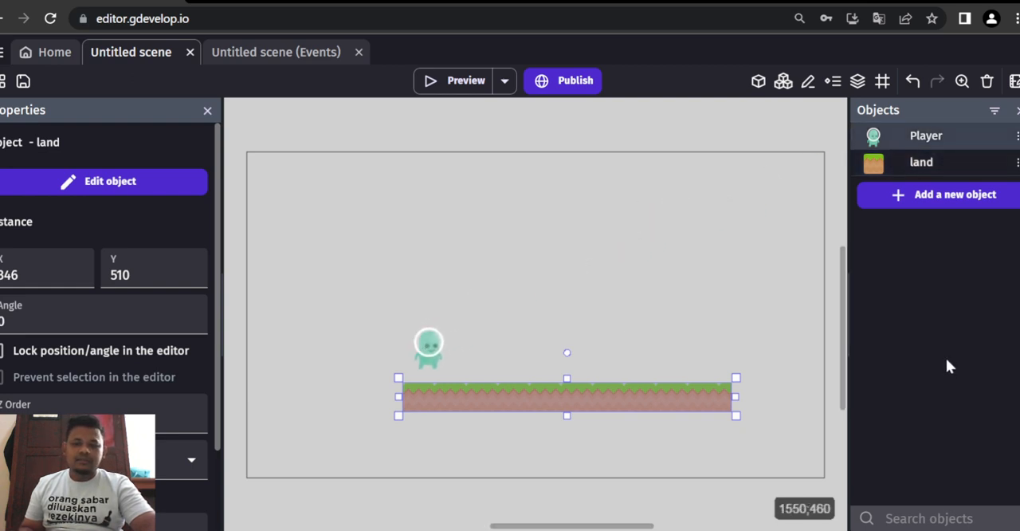
- Run a preview of the scene to test the Player above the land platform
{"action": "left_click", "coordinate": [452, 81]}
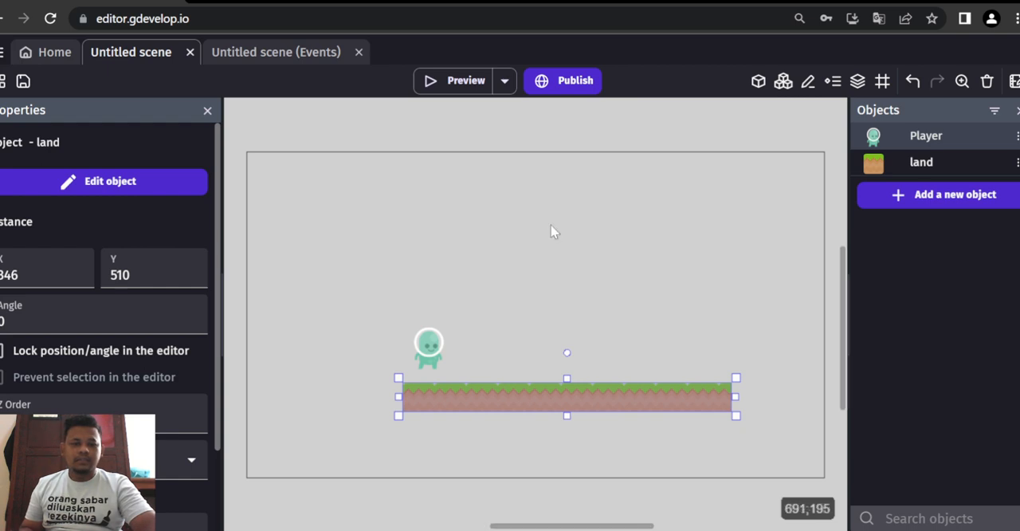
{"action": "left_click", "coordinate": [457, 81]}
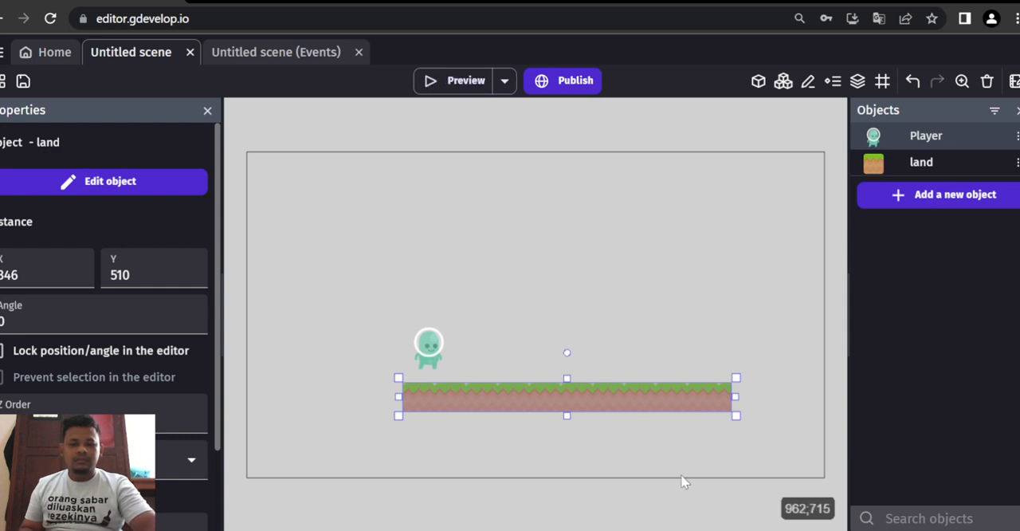
{"action": "left_click", "coordinate": [452, 83]}
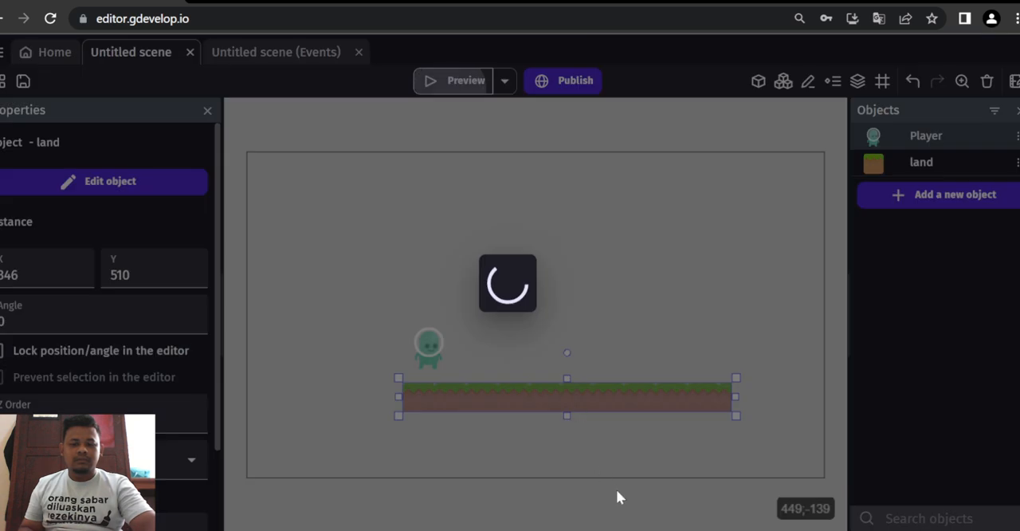
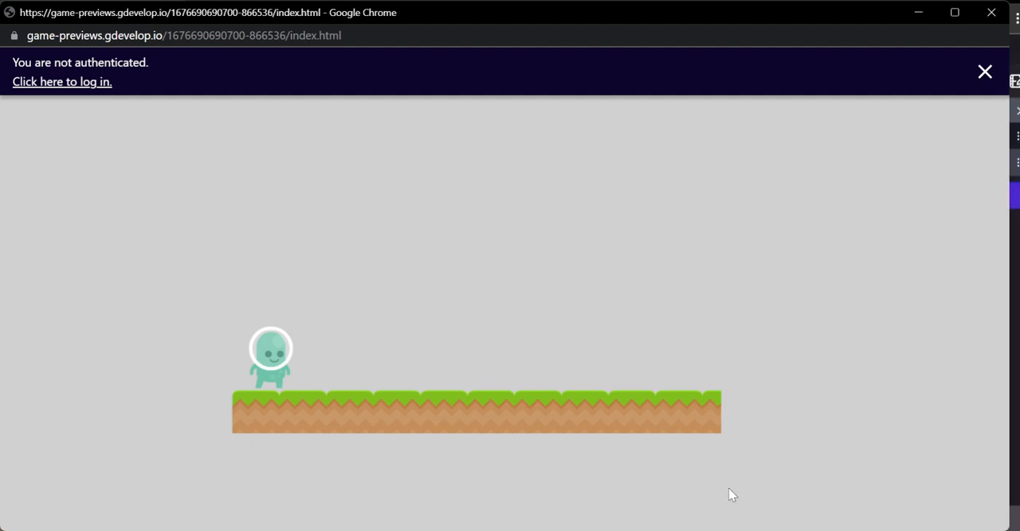
- Test walking the Player both ways and jumping on the land platform, and close the preview
{"action": "key", "text": "Right"}
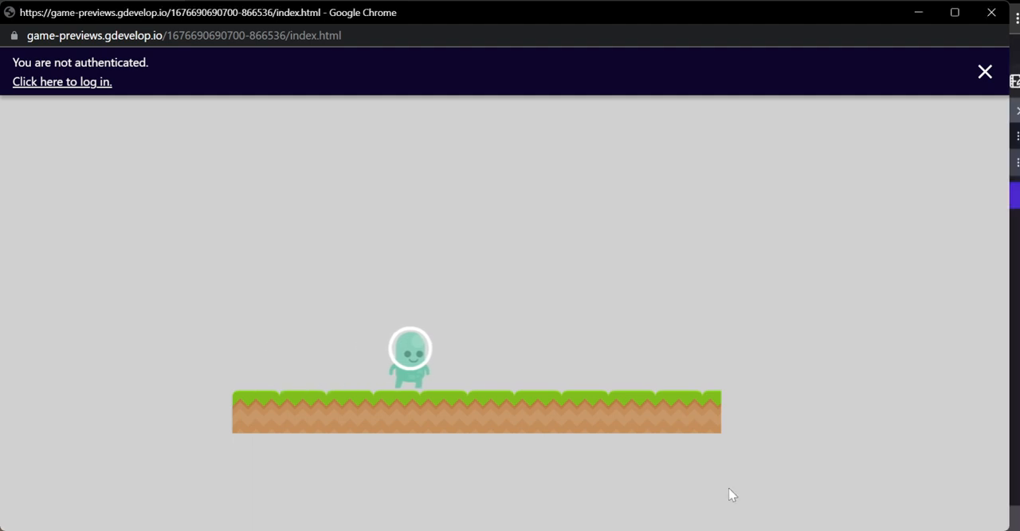
{"action": "key", "text": "Left"}
{"action": "key", "text": "Right"}
{"action": "key", "text": "Right"}
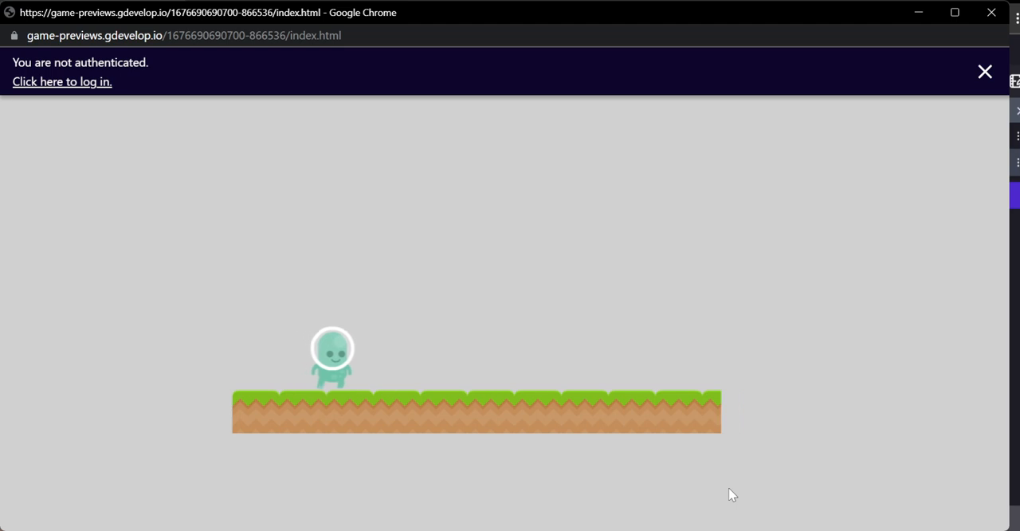
{"action": "key", "text": "space"}
{"action": "key", "text": "Right"}
{"action": "key", "text": "space"}
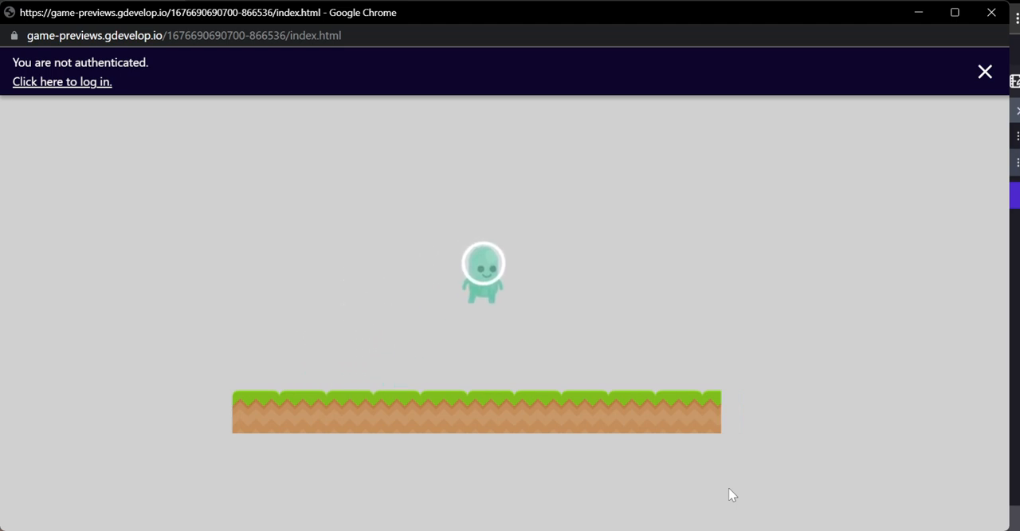
{"action": "key", "text": "Left"}
{"action": "key", "text": "space"}
{"action": "key", "text": "Right"}
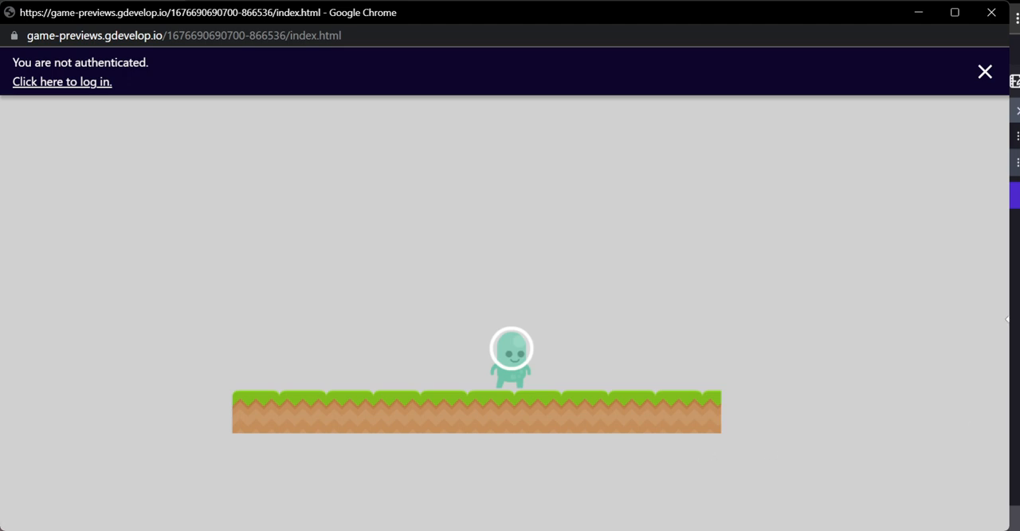
{"action": "left_click", "coordinate": [991, 12]}
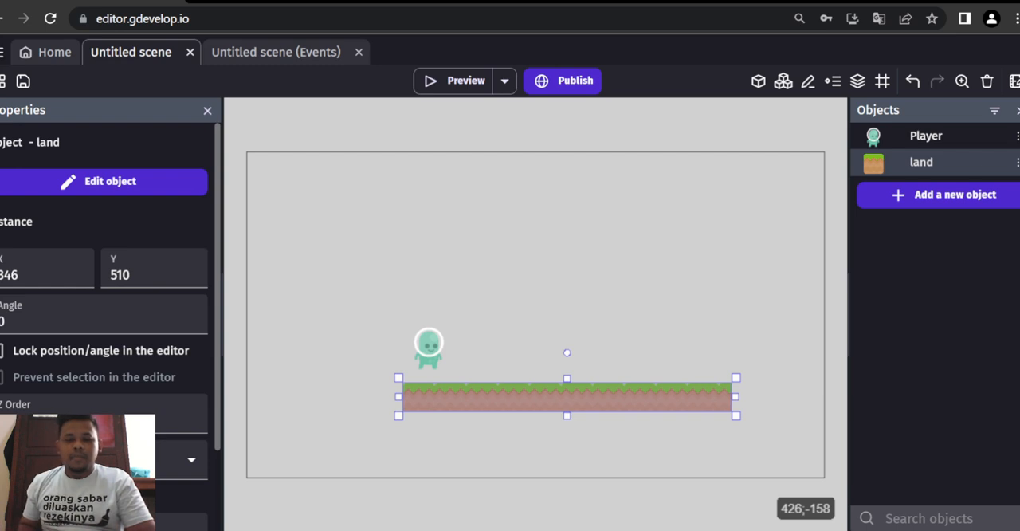
- Add a new event to the scene's events with the condition that Player is on floor
{"action": "left_click", "coordinate": [283, 52]}
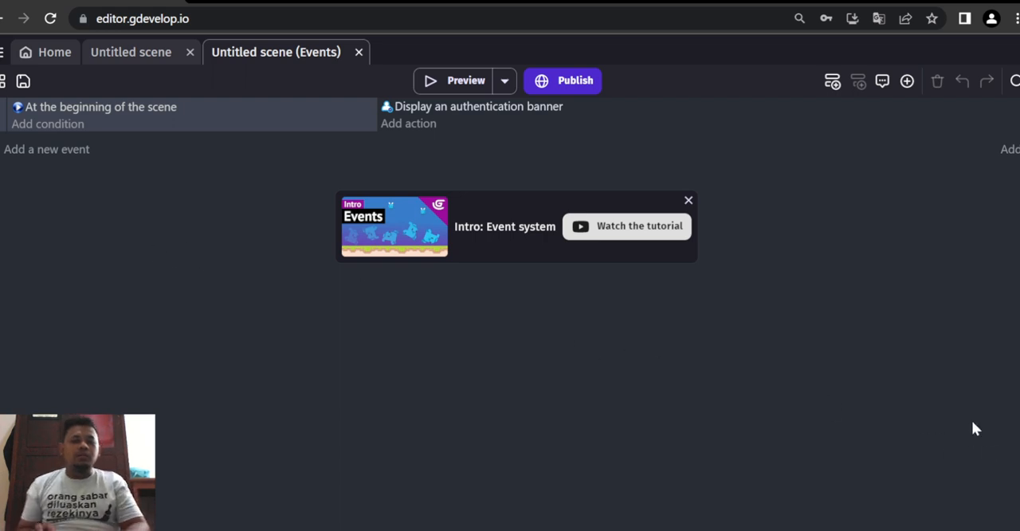
{"action": "left_click", "coordinate": [689, 201]}
{"action": "left_click", "coordinate": [64, 151]}
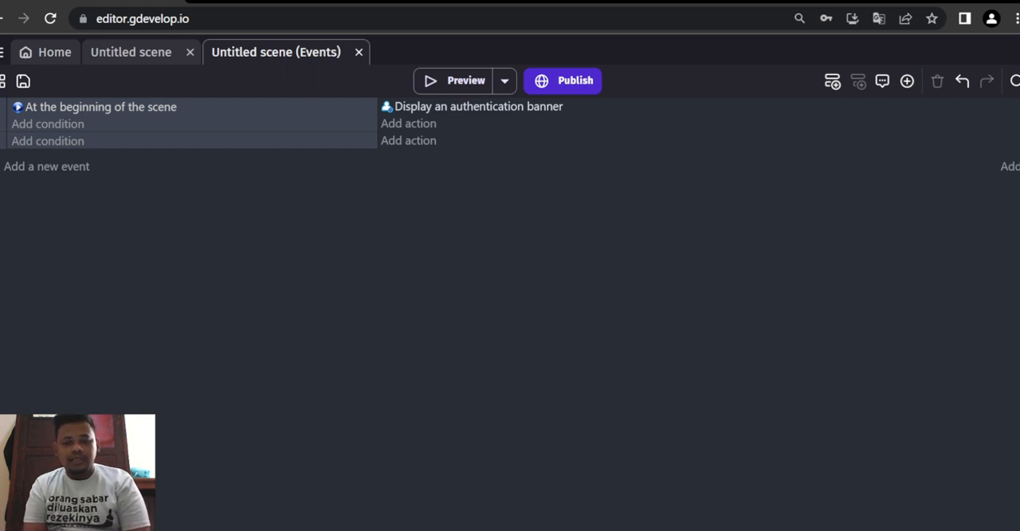
{"action": "left_click", "coordinate": [42, 141]}
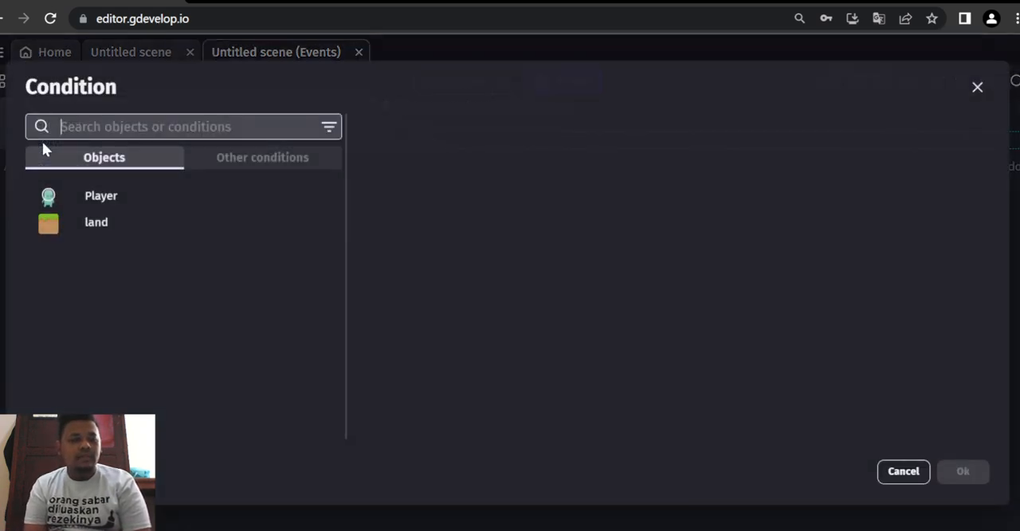
{"action": "left_click", "coordinate": [76, 196]}
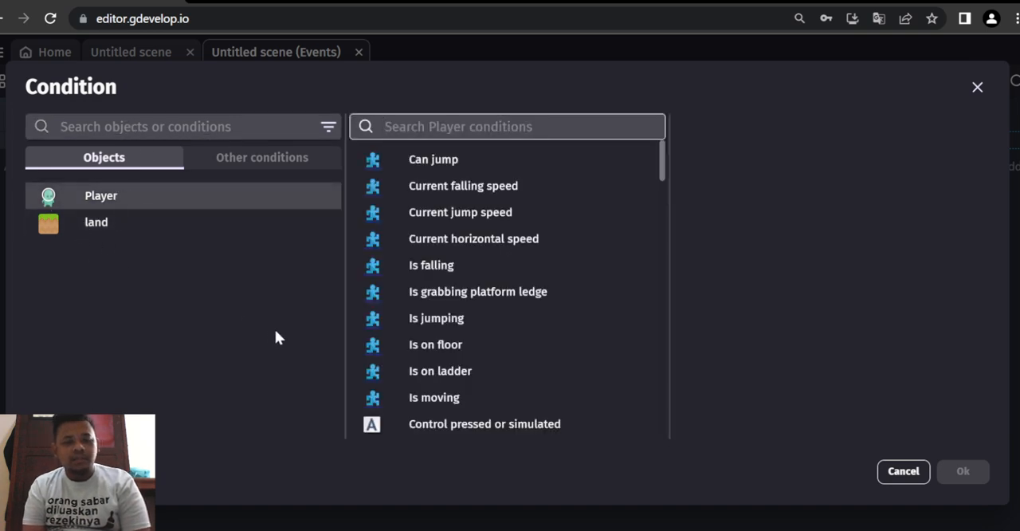
{"action": "left_click", "coordinate": [458, 339]}
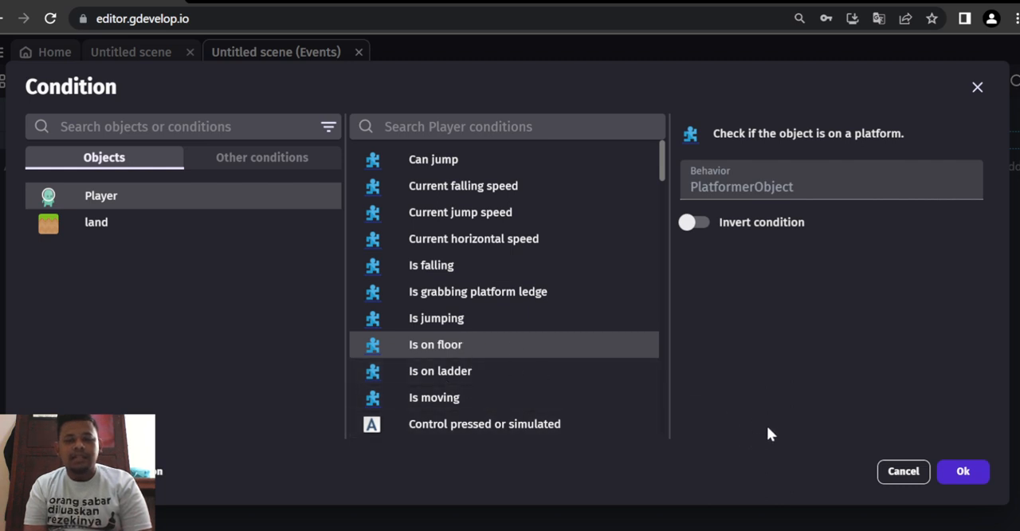
{"action": "left_click", "coordinate": [961, 474]}
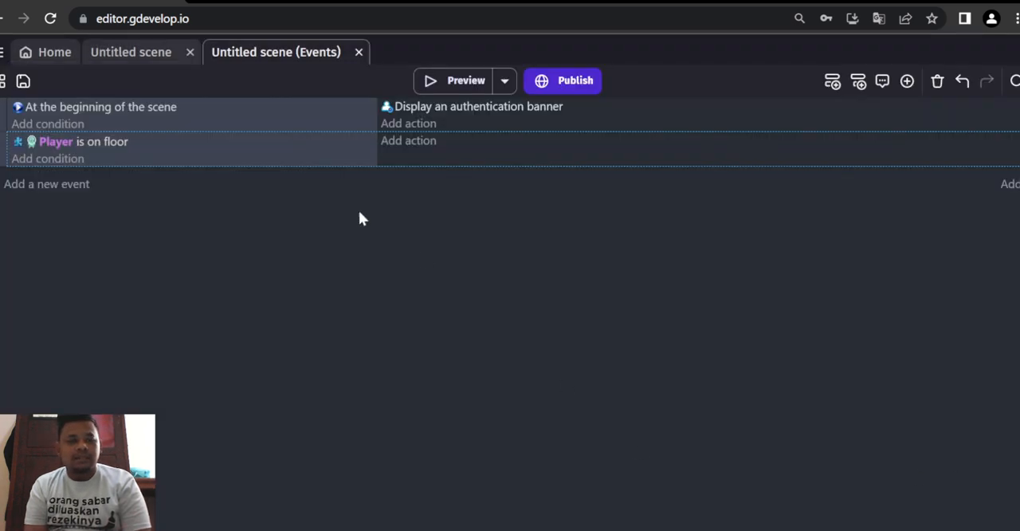
- Add two empty sub-events nested under the "Player is on floor" event
{"action": "left_click", "coordinate": [24, 183]}
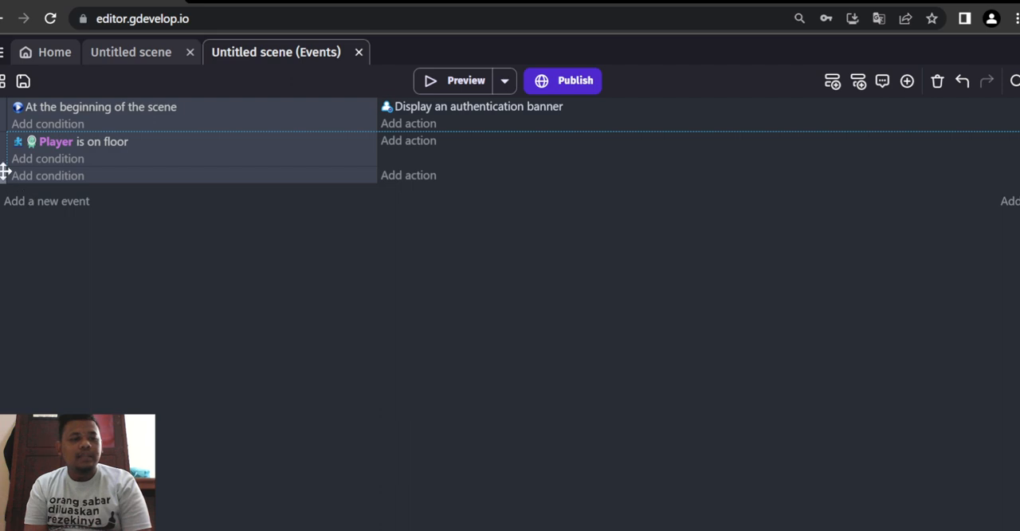
{"action": "left_click_drag", "start_coordinate": [4, 170], "coordinate": [21, 180]}
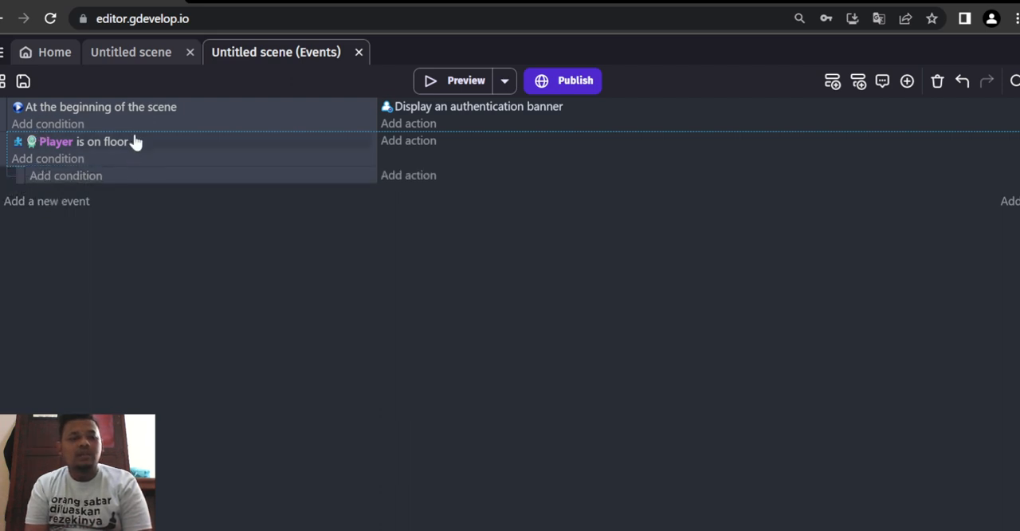
{"action": "left_click", "coordinate": [31, 202]}
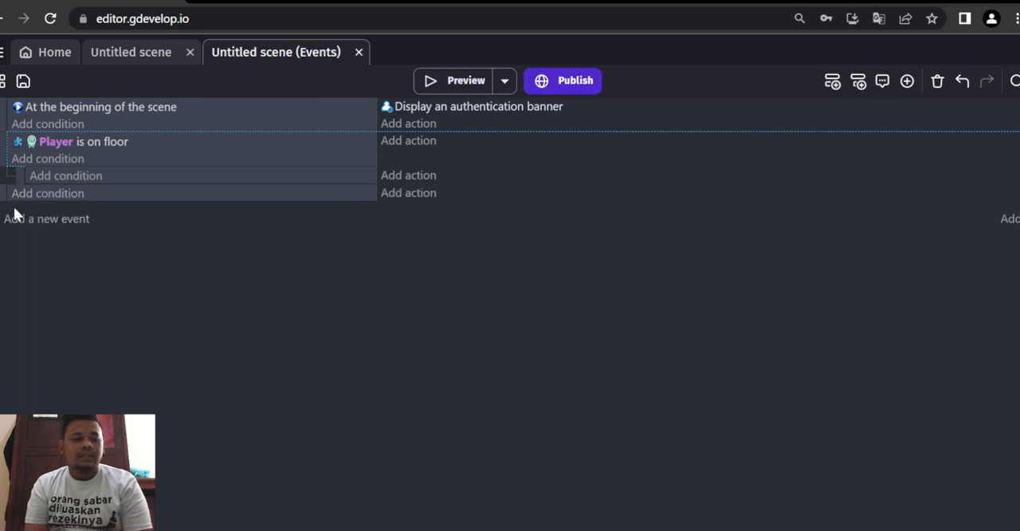
{"action": "mouse_move", "coordinate": [9, 190]}
{"action": "left_mouse_down"}
{"action": "mouse_move", "coordinate": [22, 201]}
{"action": "mouse_move", "coordinate": [23, 191]}
{"action": "left_mouse_up"}
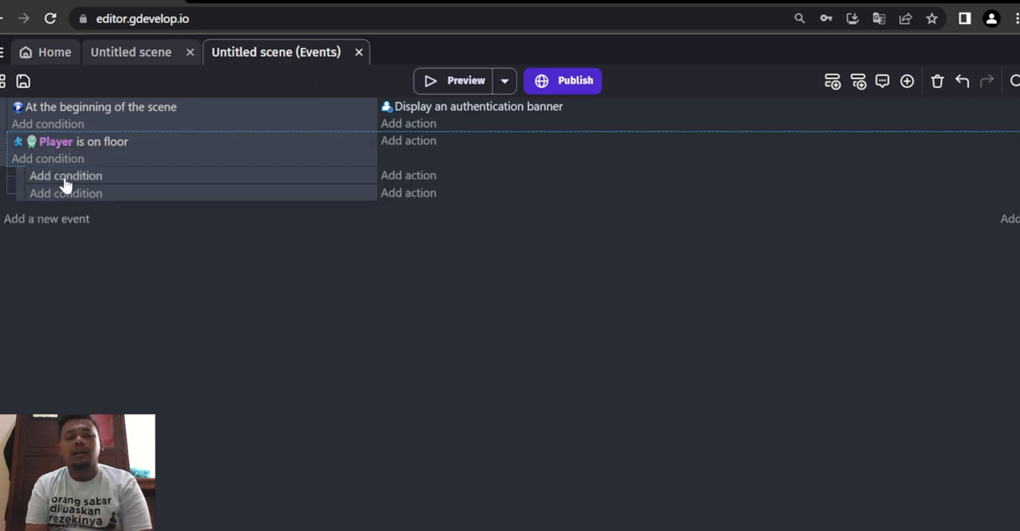
- Give the first sub-event the condition that Player is moving
{"action": "left_click", "coordinate": [65, 176]}
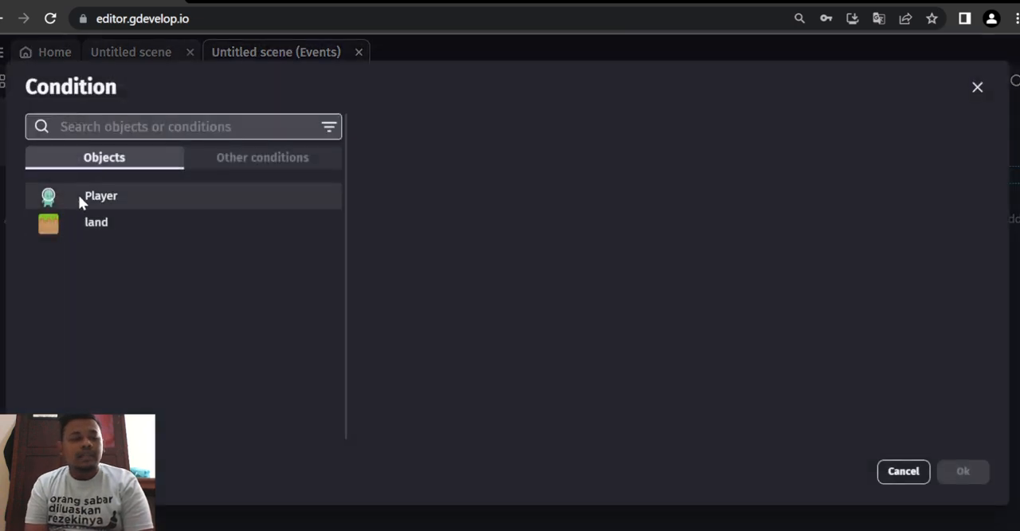
{"action": "left_click", "coordinate": [80, 199]}
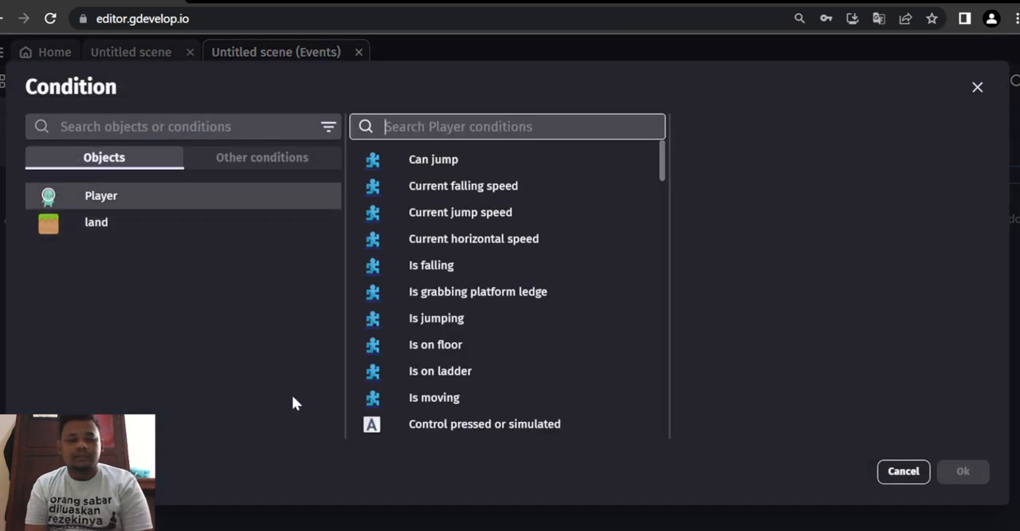
{"action": "left_click", "coordinate": [482, 404]}
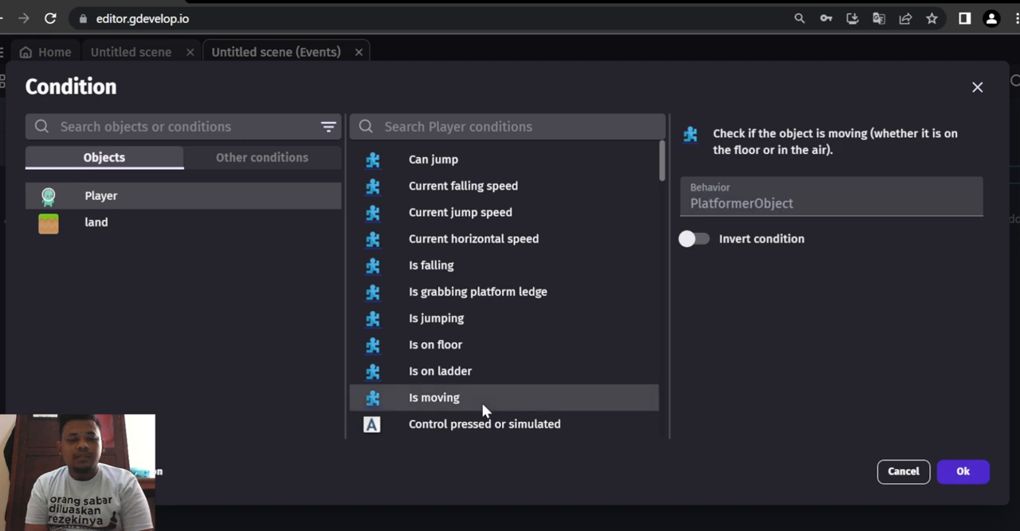
{"action": "left_click", "coordinate": [962, 473]}
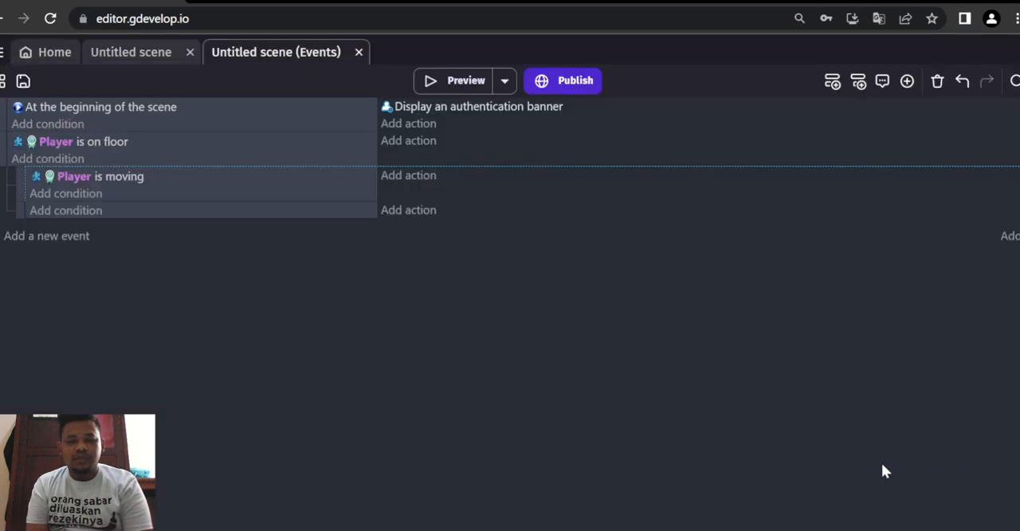
- Add an action to the "Player is moving" sub-event that changes the Player's animation by name to "berjalan"
{"action": "left_click", "coordinate": [417, 180]}
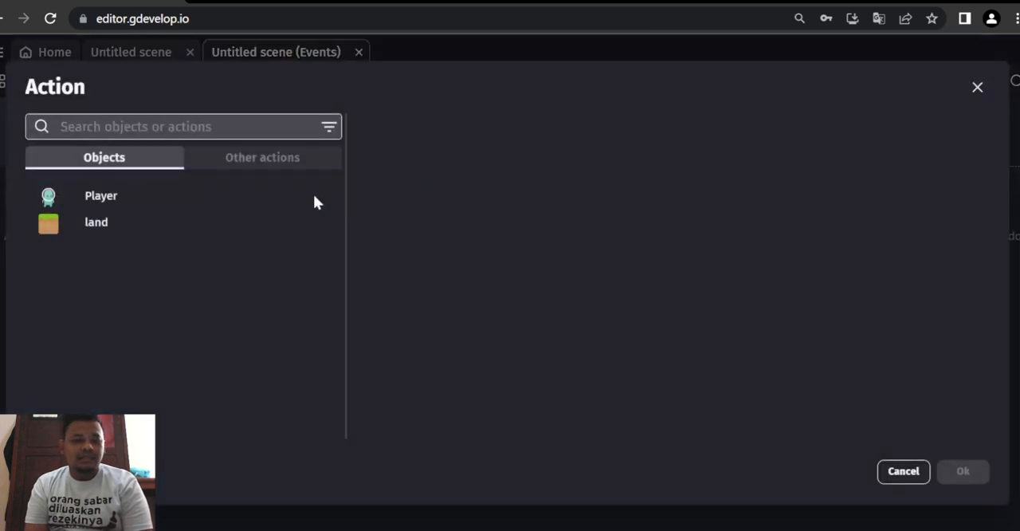
{"action": "left_click", "coordinate": [264, 205]}
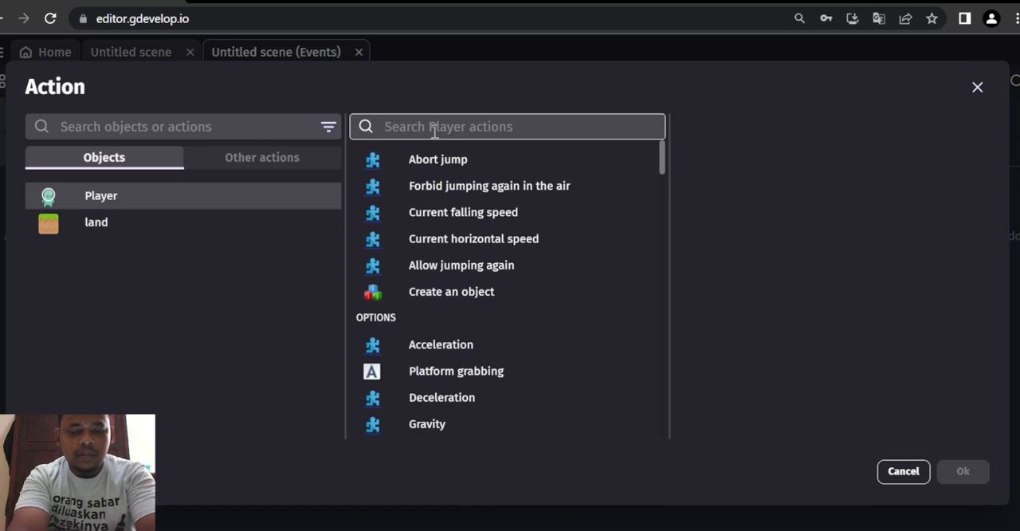
{"action": "type", "text": "change"}
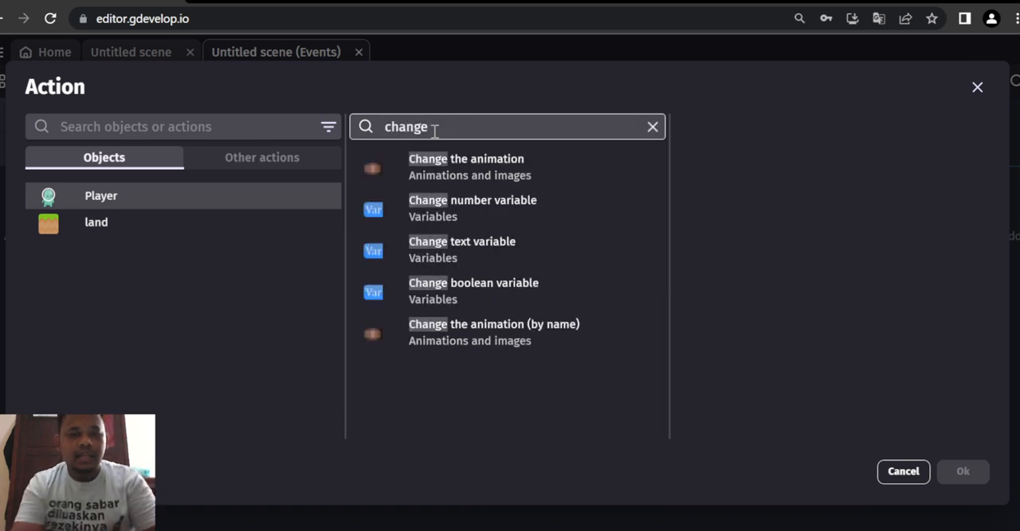
{"action": "left_click", "coordinate": [512, 341]}
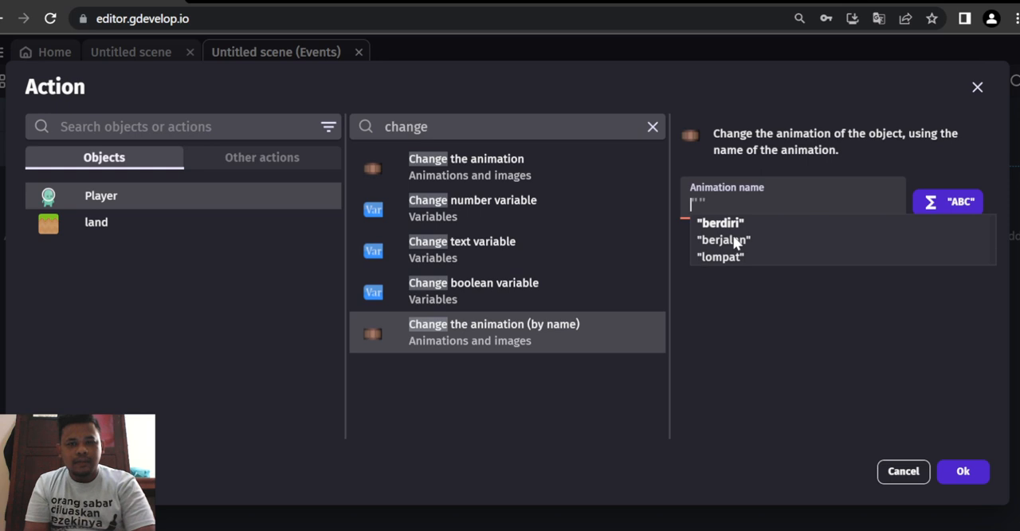
{"action": "left_click", "coordinate": [735, 240]}
{"action": "left_click", "coordinate": [963, 471]}
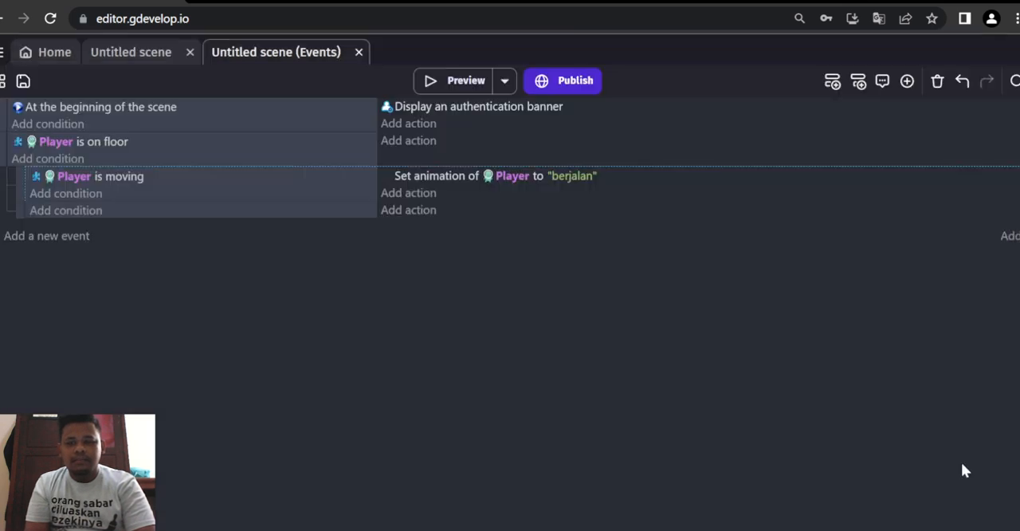
{"action": "left_click", "coordinate": [80, 210]}
{"action": "left_click", "coordinate": [96, 201]}
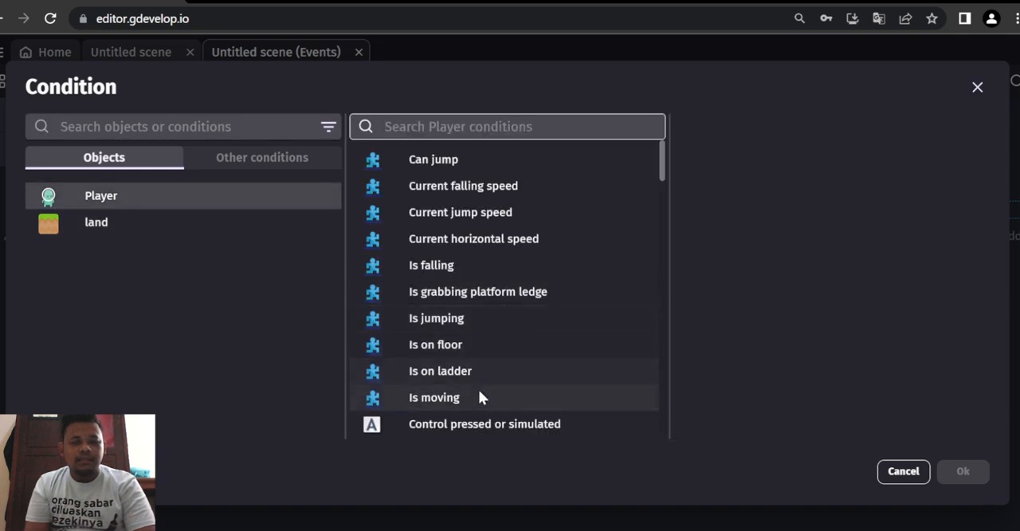
{"action": "left_click", "coordinate": [905, 461]}
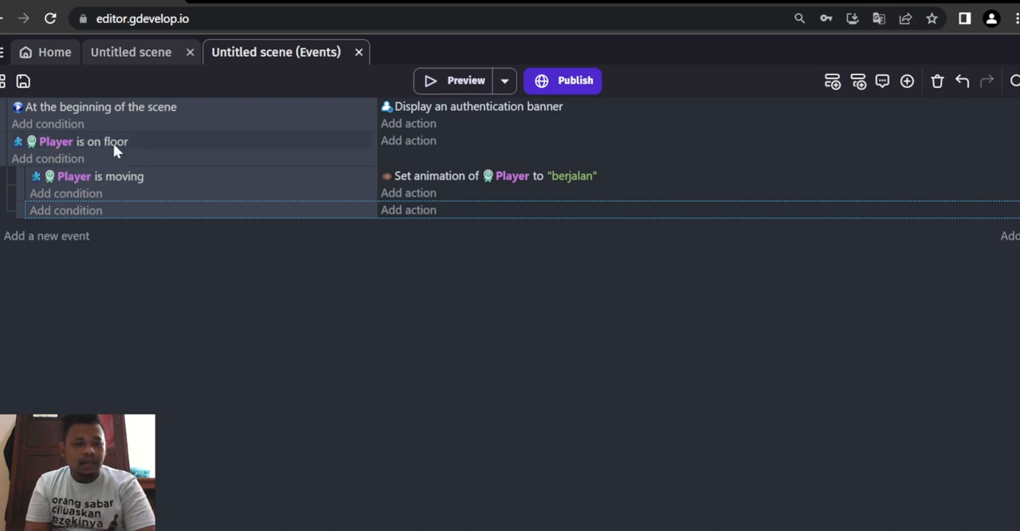
- Give the second sub-event an inverted "Is moving" condition for Player
{"action": "left_click", "coordinate": [64, 212]}
{"action": "left_click", "coordinate": [78, 193]}
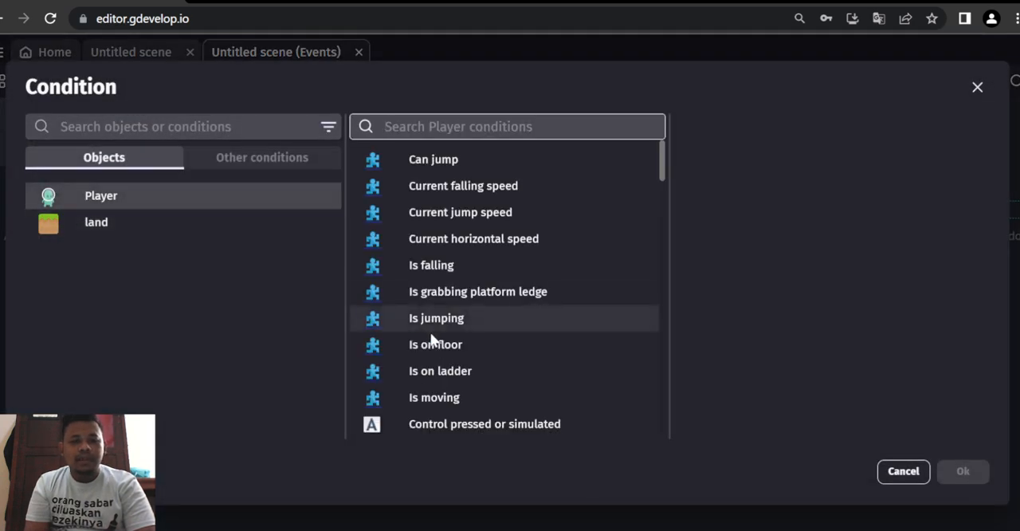
{"action": "left_click", "coordinate": [439, 396]}
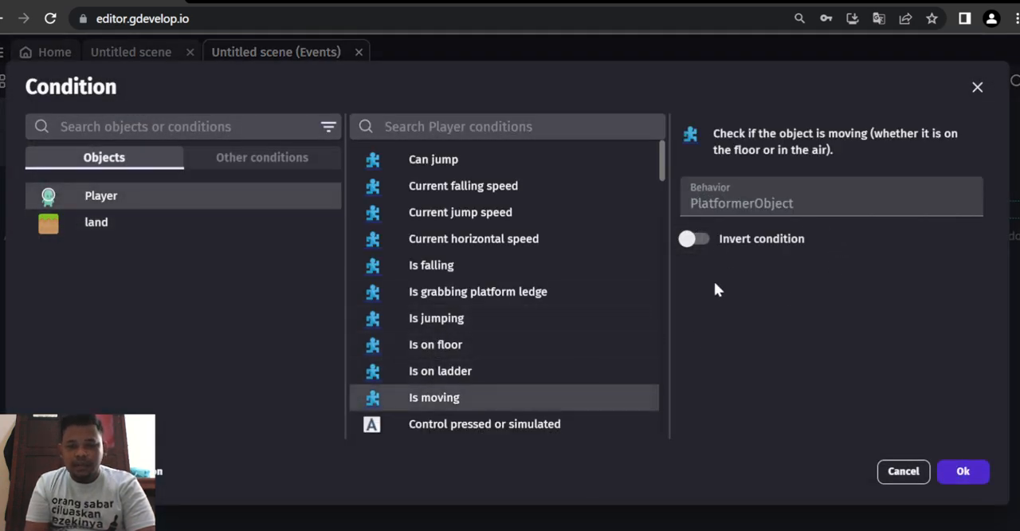
{"action": "left_click", "coordinate": [700, 238]}
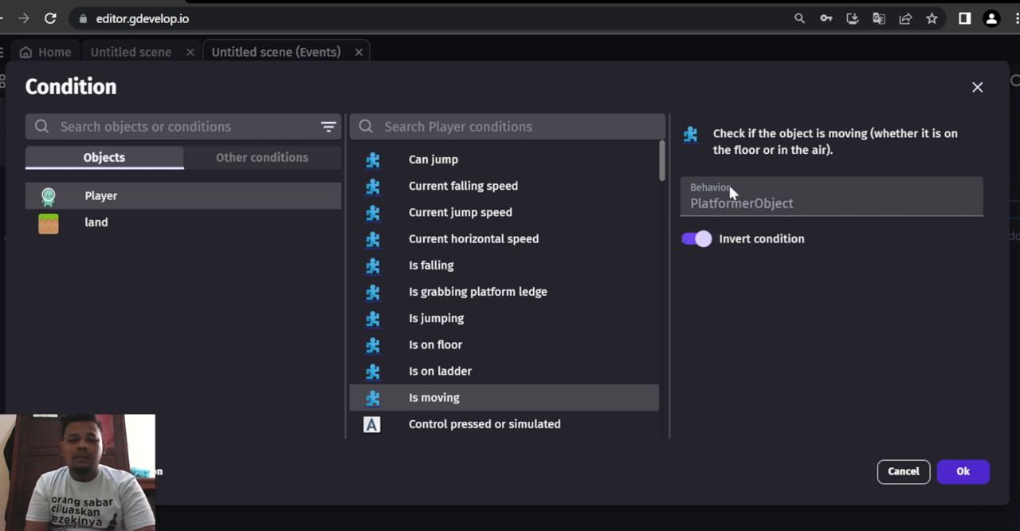
{"action": "left_click", "coordinate": [963, 471]}
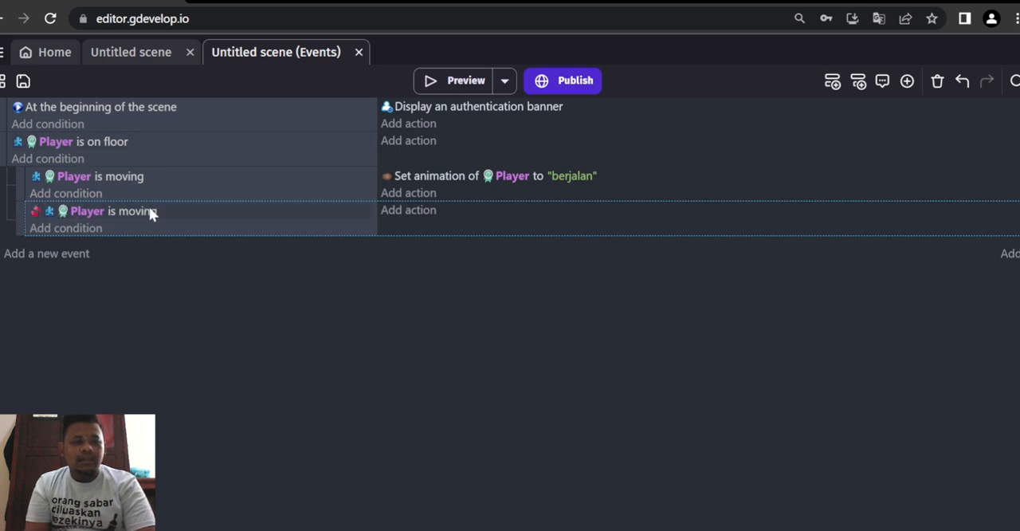
- Add an action to the inverted "Player is moving" sub-event that changes the Player's animation by name to "berdiri"
{"action": "left_click", "coordinate": [406, 209]}
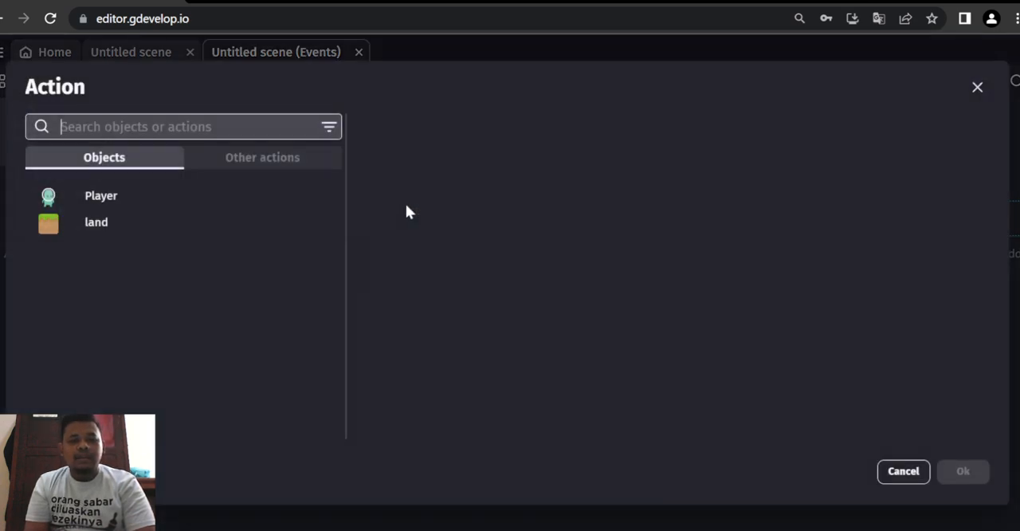
{"action": "left_click", "coordinate": [190, 210]}
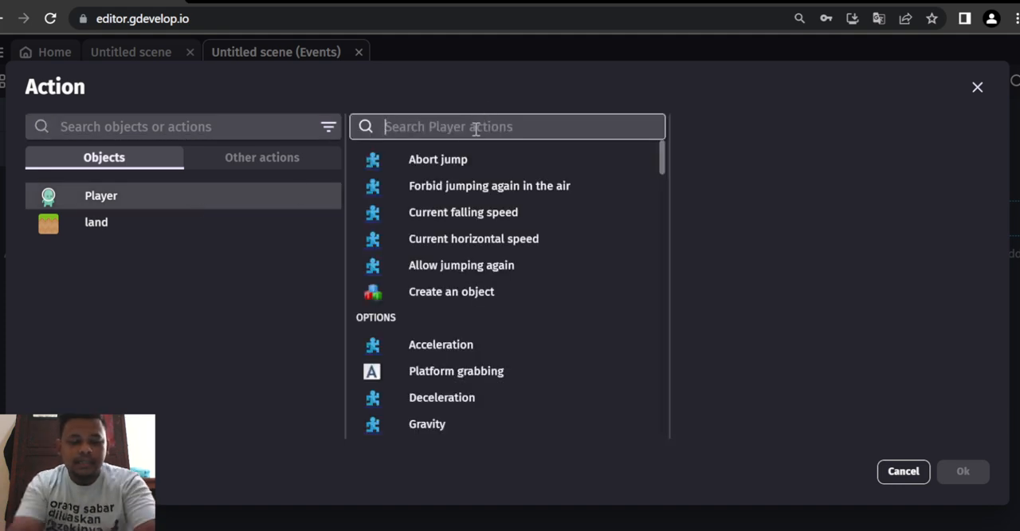
{"action": "type", "text": "change"}
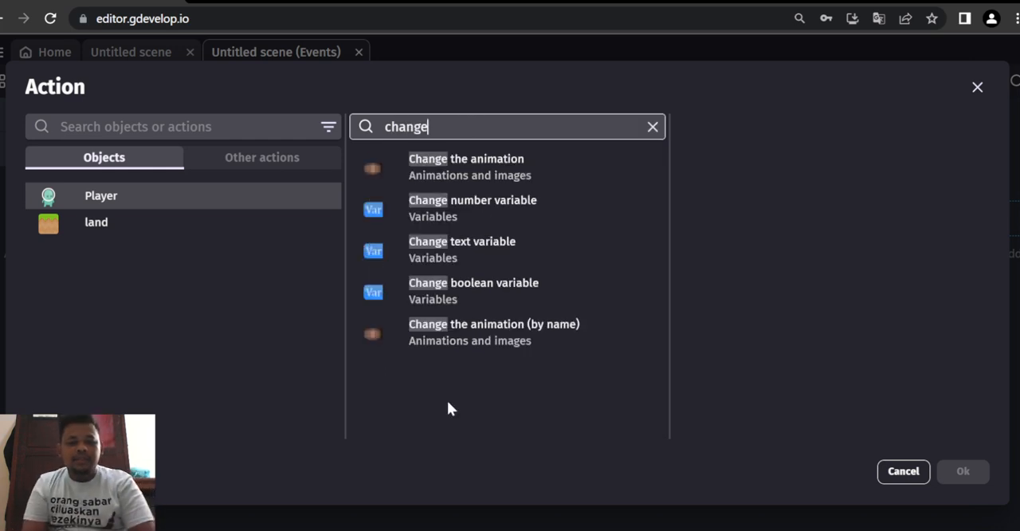
{"action": "left_click", "coordinate": [480, 343]}
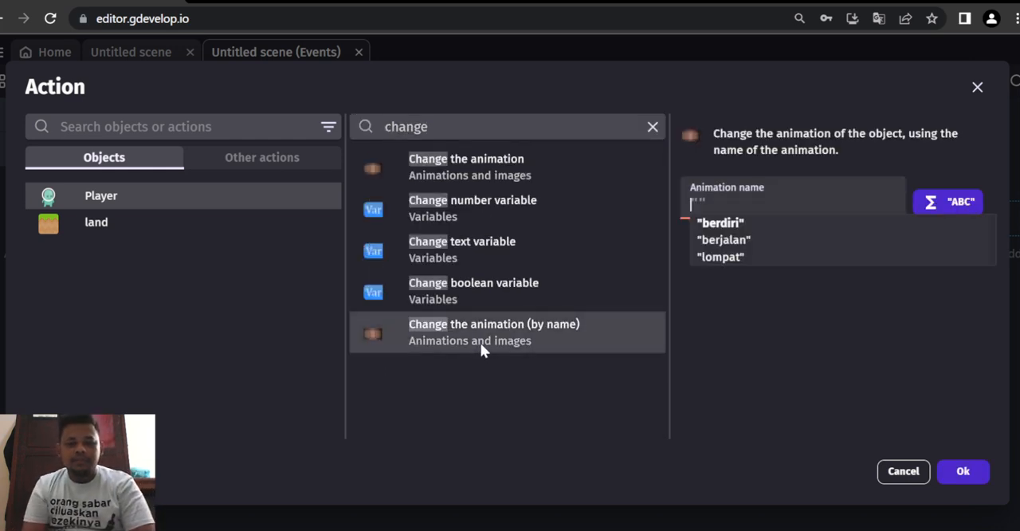
{"action": "left_click", "coordinate": [721, 223]}
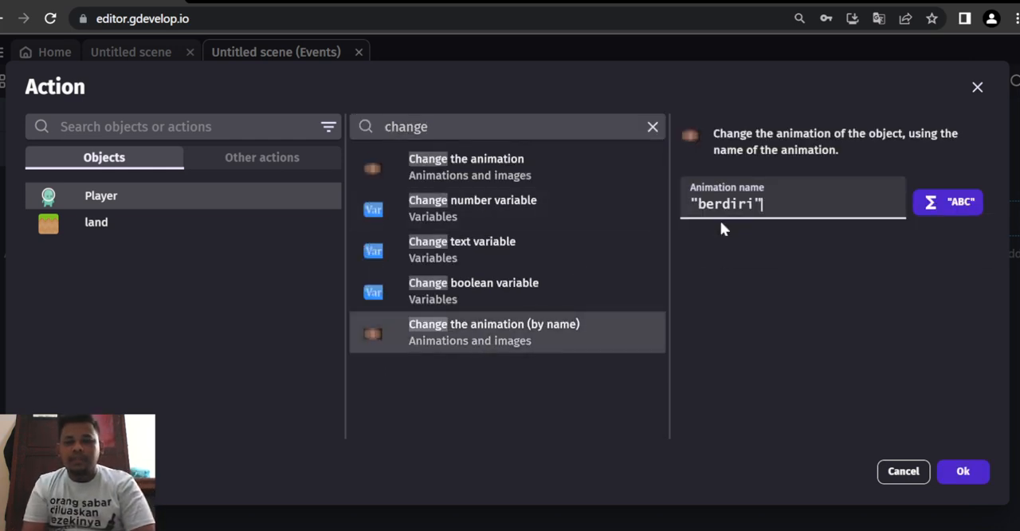
{"action": "left_click", "coordinate": [963, 473]}
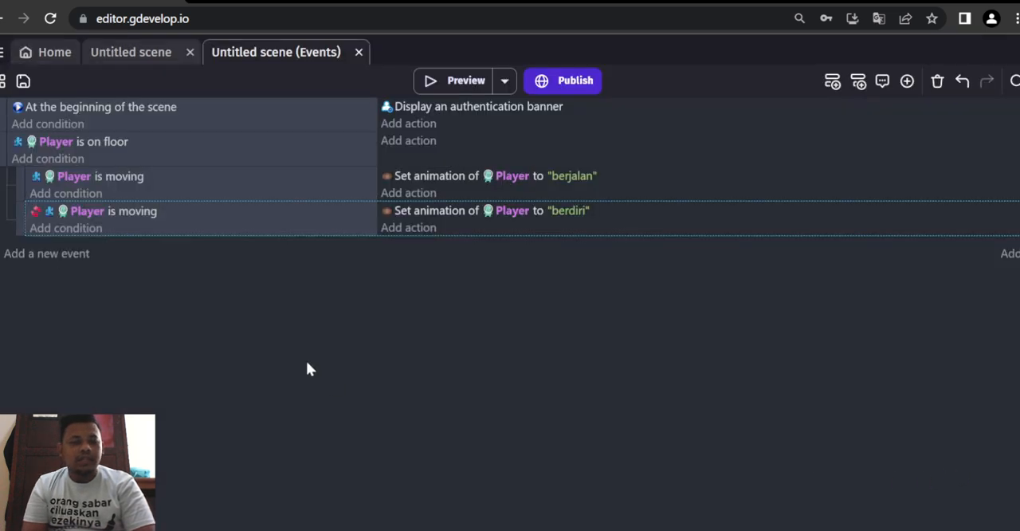
- Add a new top-level event with the condition that Player is jumping
{"action": "left_click", "coordinate": [75, 255]}
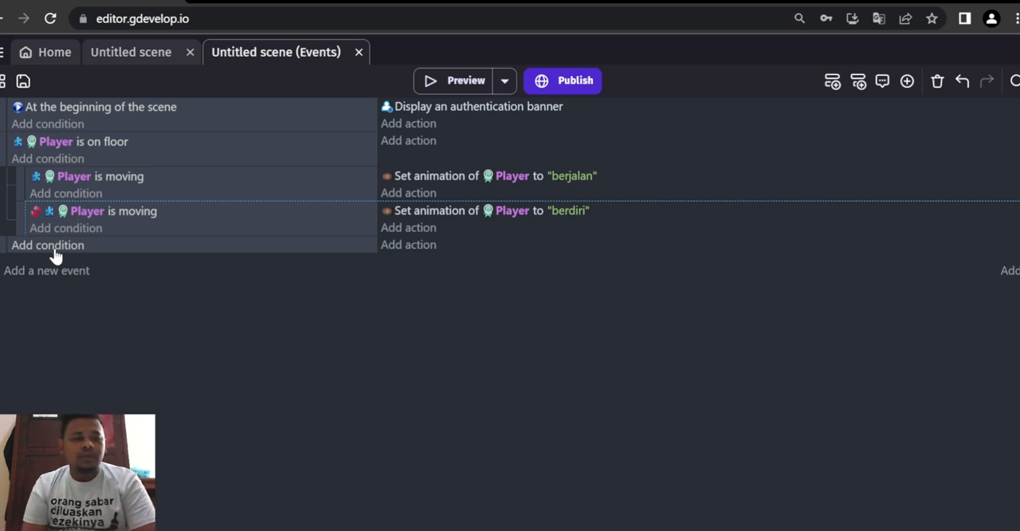
{"action": "left_click", "coordinate": [56, 252]}
{"action": "left_click", "coordinate": [80, 199]}
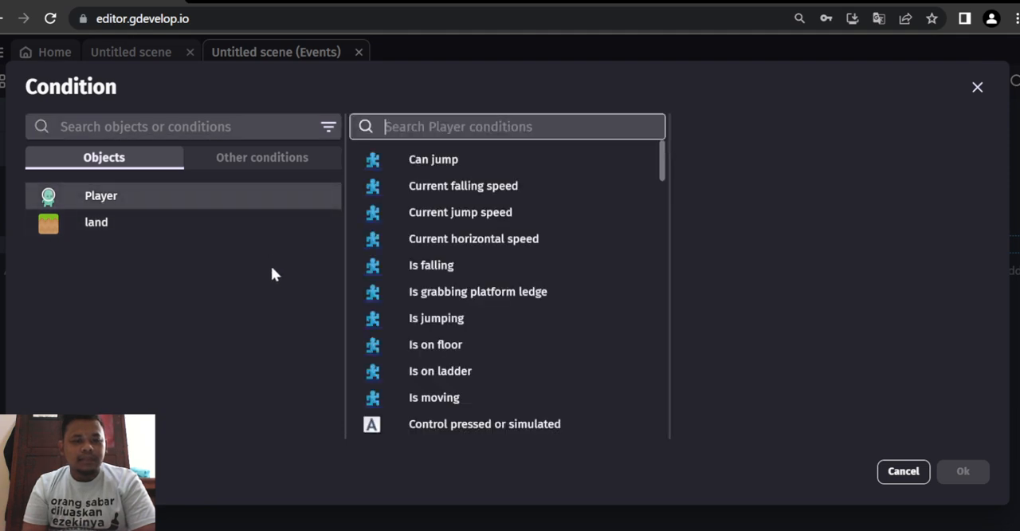
{"action": "left_click", "coordinate": [482, 319]}
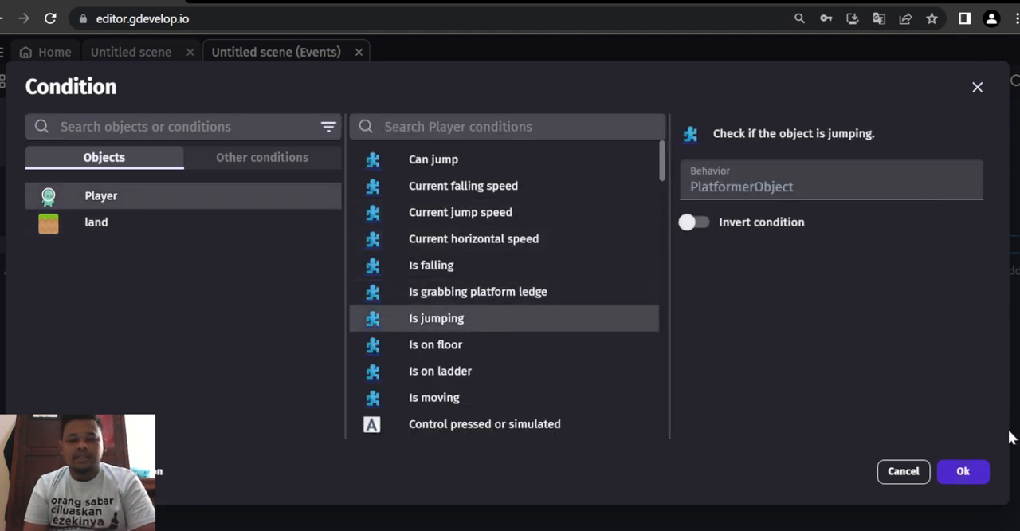
{"action": "left_click", "coordinate": [961, 476]}
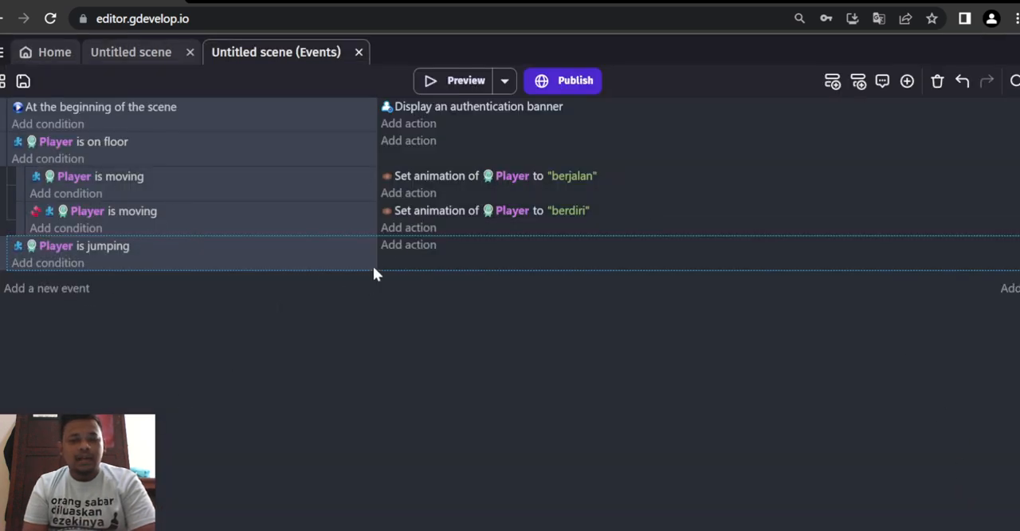
- Add an action to the "Player is jumping" event that changes the Player's animation by name to "lompat"
{"action": "left_click", "coordinate": [390, 246]}
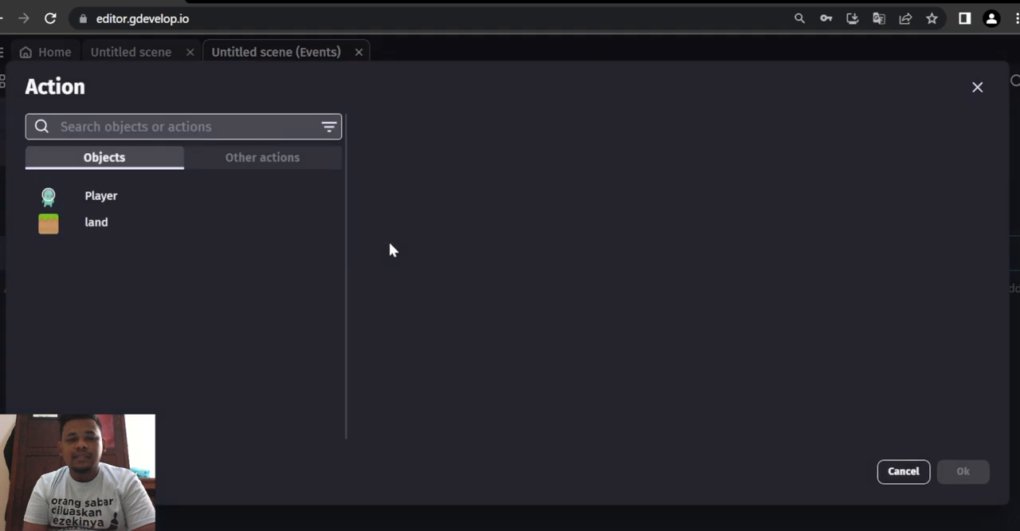
{"action": "left_click", "coordinate": [225, 196]}
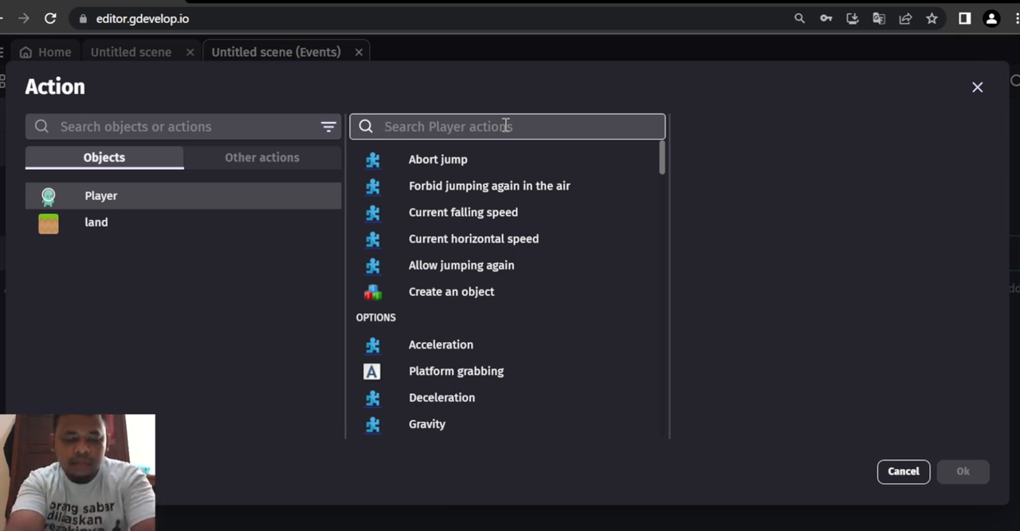
{"action": "type", "text": "change"}
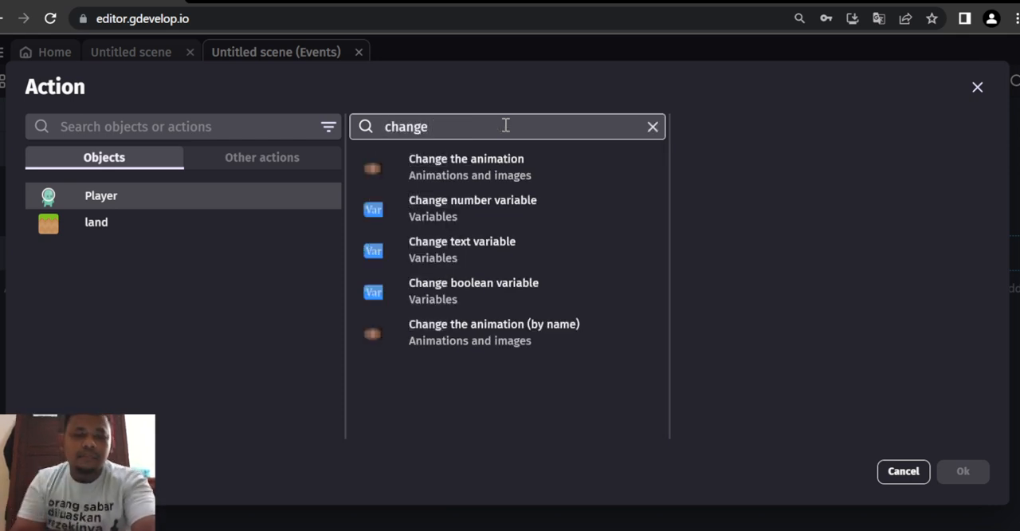
{"action": "left_click", "coordinate": [486, 346]}
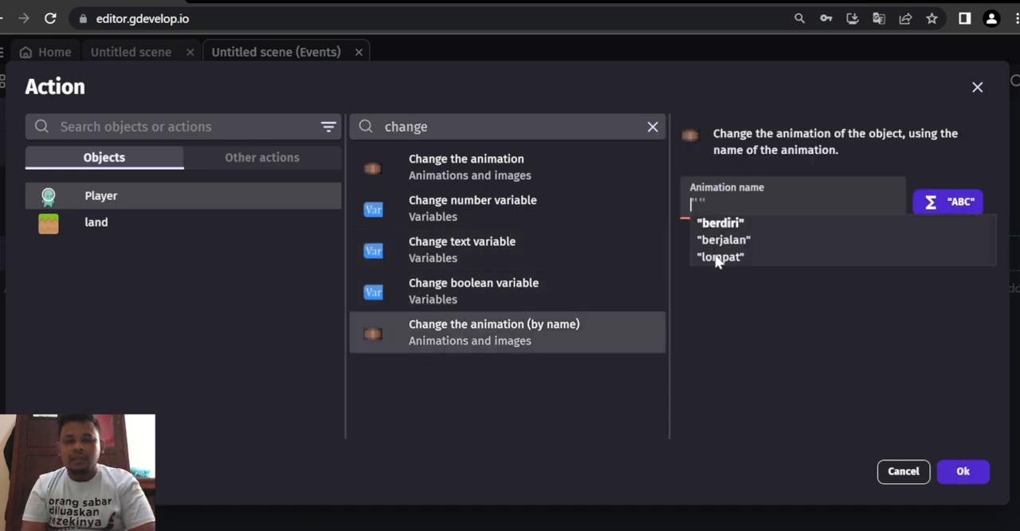
{"action": "left_click", "coordinate": [717, 258]}
{"action": "left_click", "coordinate": [966, 471]}
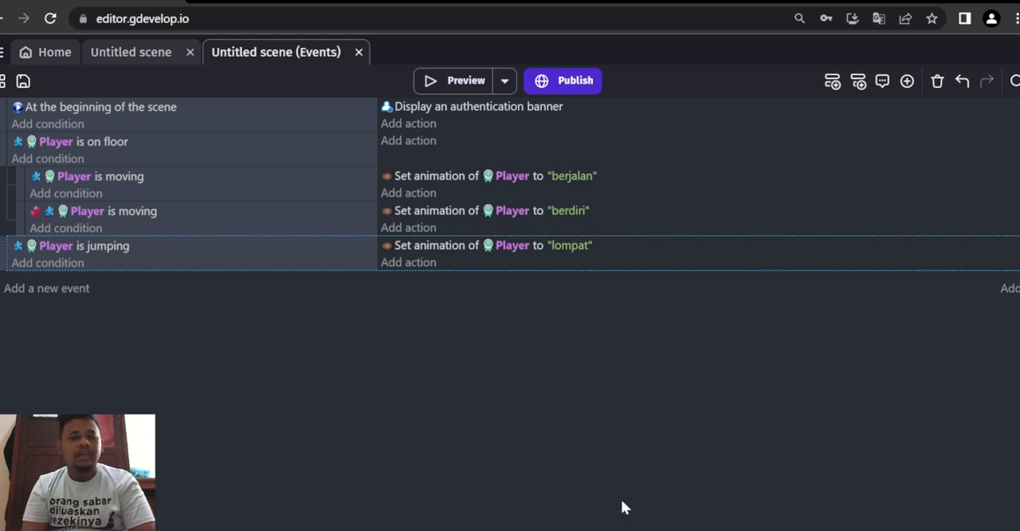
- Preview the game, test the Player's walking and jumping animations in both directions on the platform, and close the preview
{"action": "left_click", "coordinate": [430, 79]}
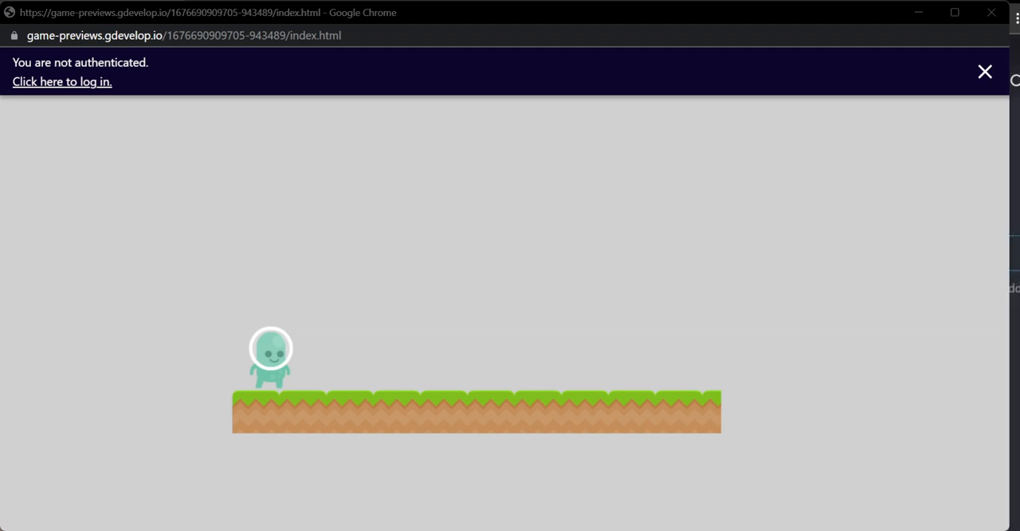
{"action": "left_click", "coordinate": [722, 489]}
{"action": "key", "text": "Right"}
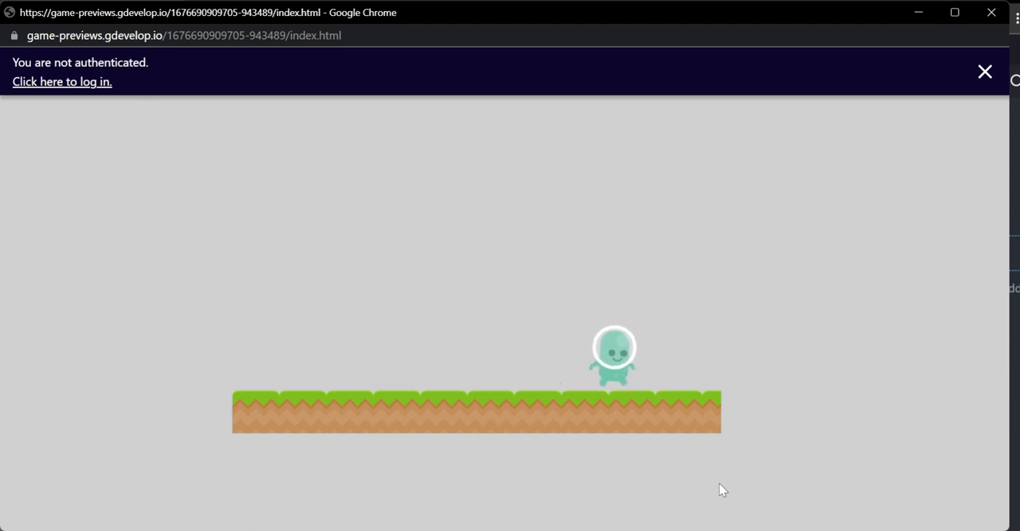
{"action": "key", "text": "Left"}
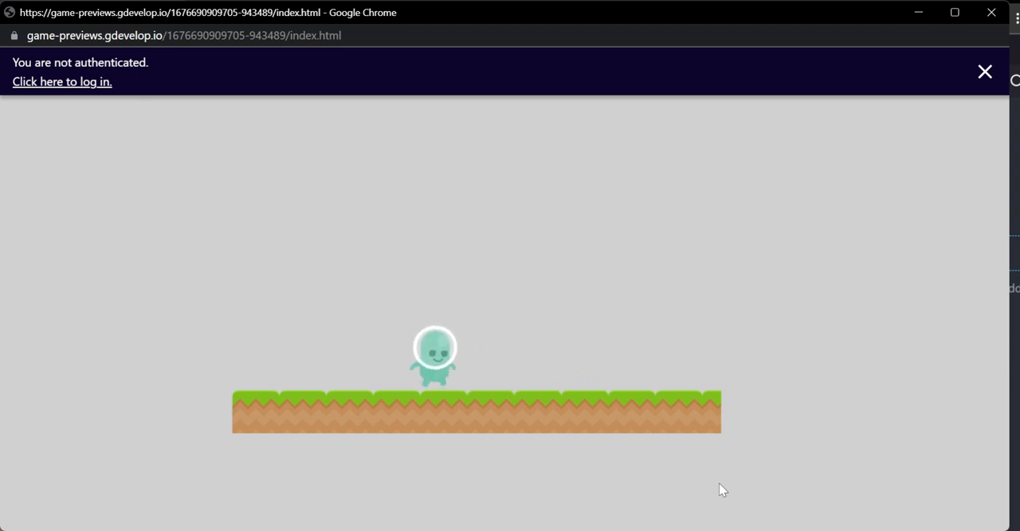
{"action": "key", "text": "Right"}
{"action": "key", "text": "space"}
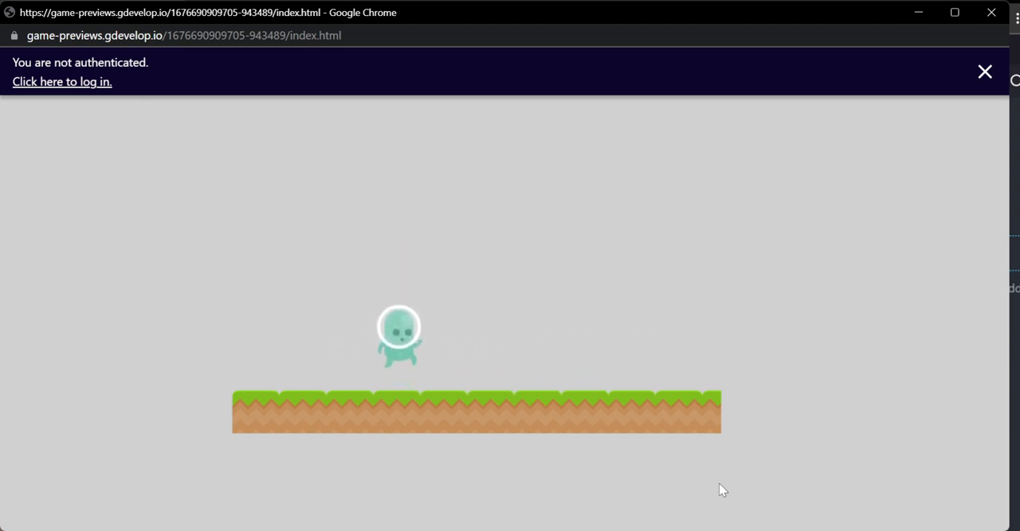
{"action": "key", "text": "Right"}
{"action": "key", "text": "space"}
{"action": "key", "text": "Left"}
{"action": "key", "text": "space"}
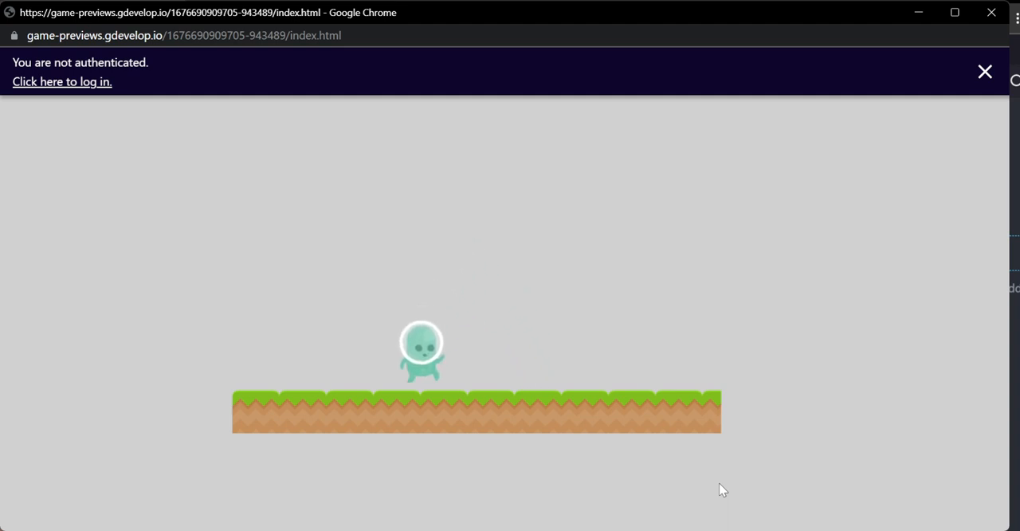
{"action": "key", "text": "Right"}
{"action": "key", "text": "space"}
{"action": "key", "text": "space"}
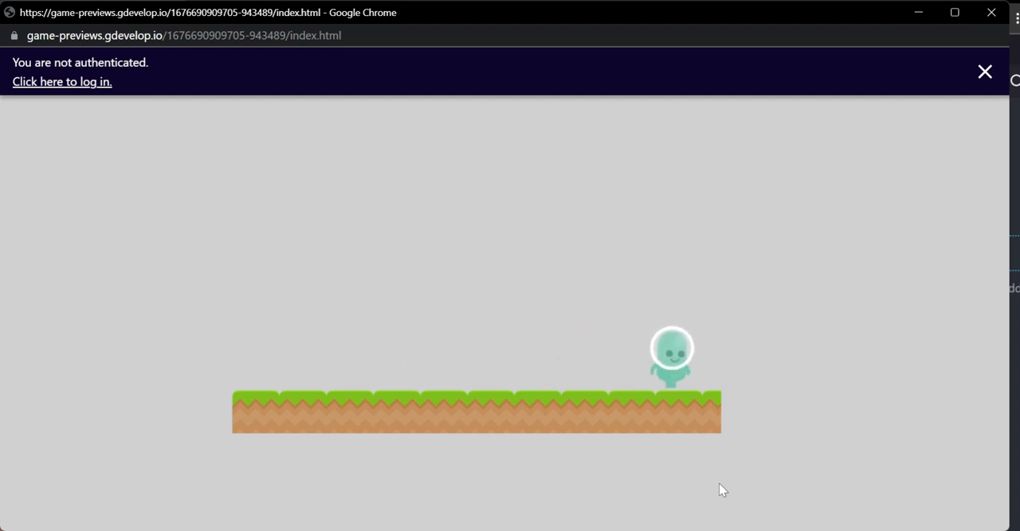
{"action": "key", "text": "Left"}
{"action": "key", "text": "space"}
{"action": "key", "text": "space"}
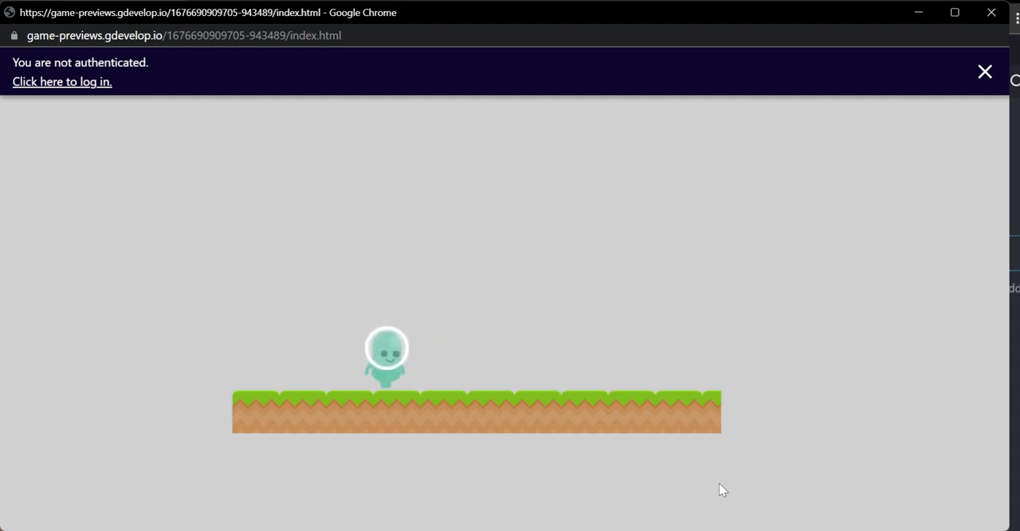
{"action": "key", "text": "Right"}
{"action": "key", "text": "Left"}
{"action": "key", "text": "Right"}
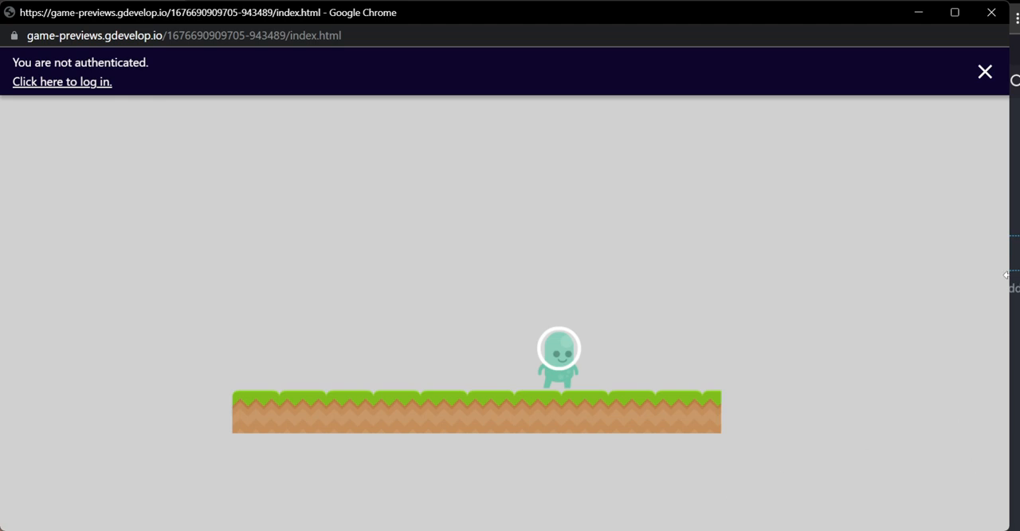
{"action": "left_click", "coordinate": [985, 74]}
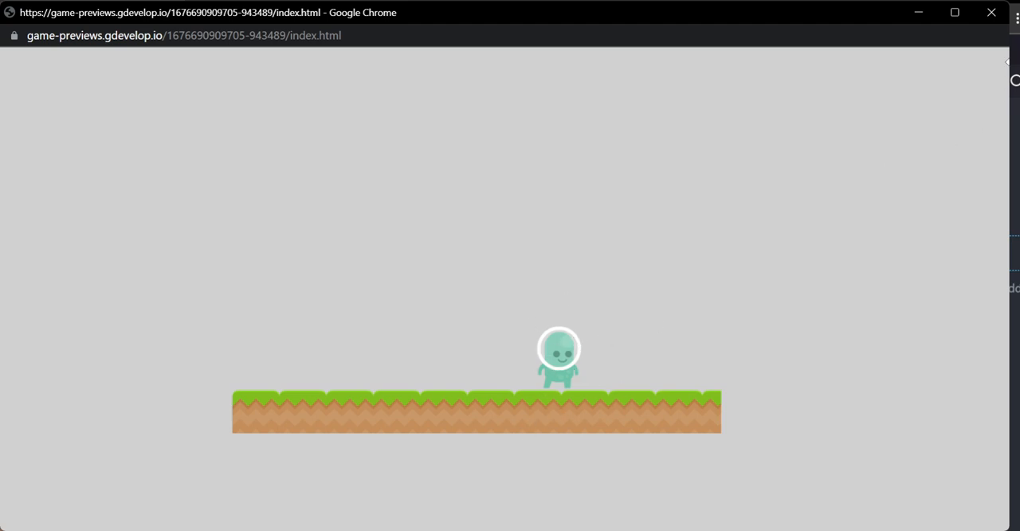
{"action": "left_click", "coordinate": [992, 12]}
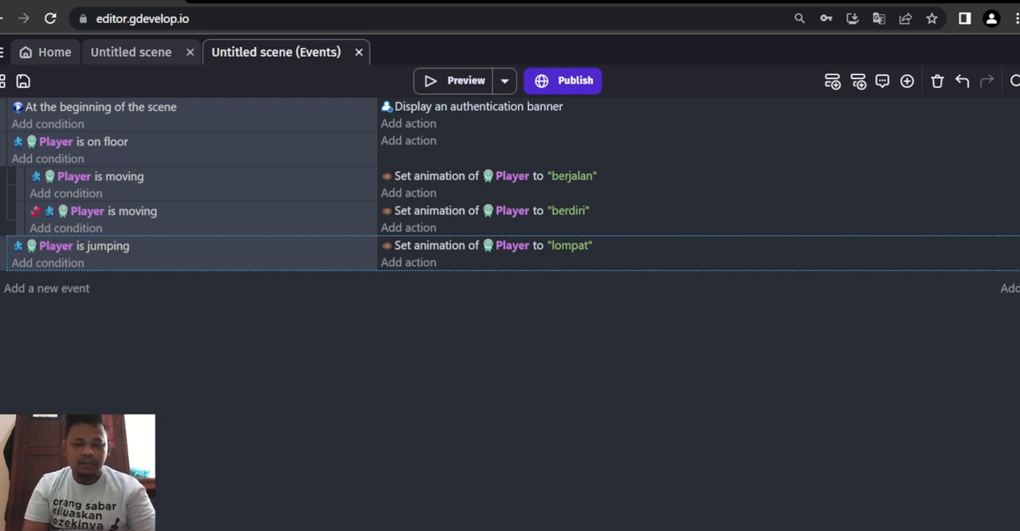
- Add a new top-level event with a "Key pressed" condition for the Right key
{"action": "left_click", "coordinate": [71, 289]}
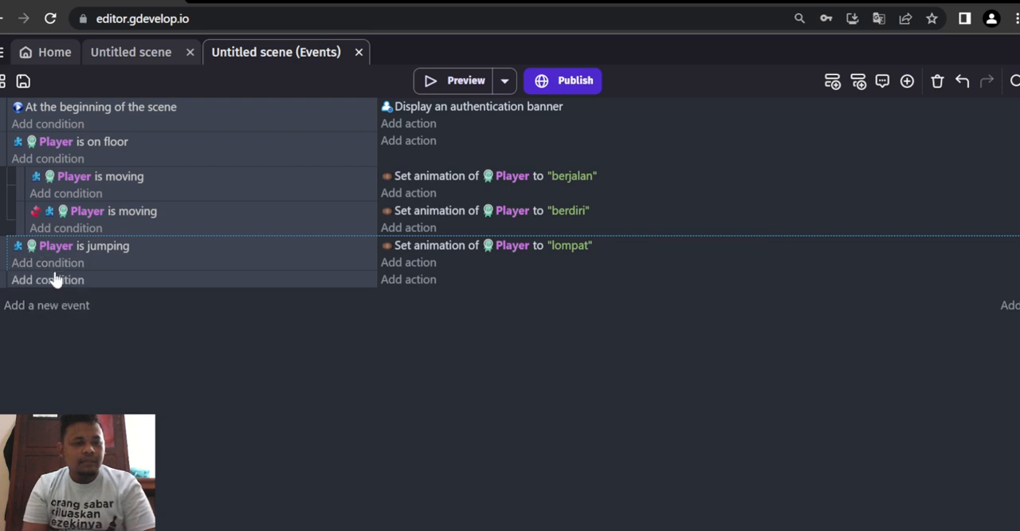
{"action": "left_click", "coordinate": [55, 280]}
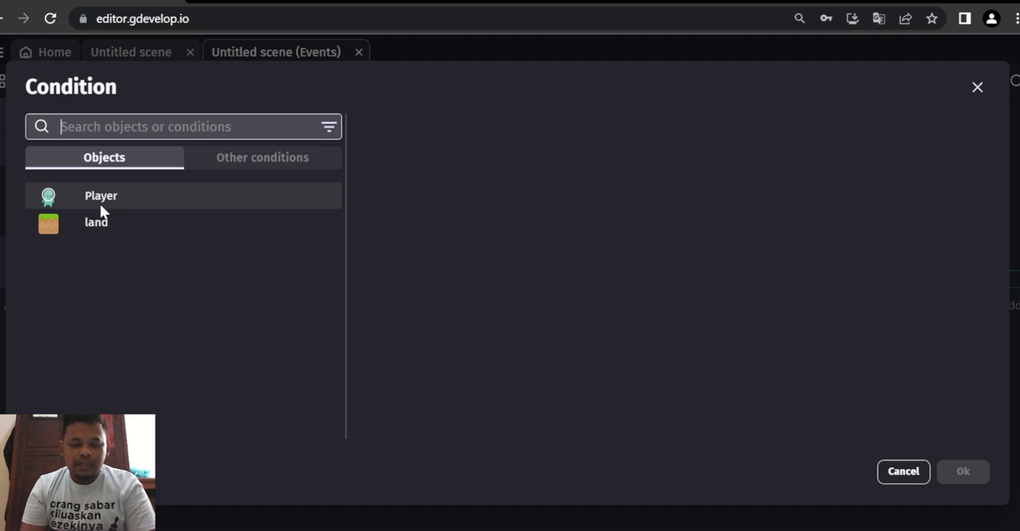
{"action": "type", "text": "key"}
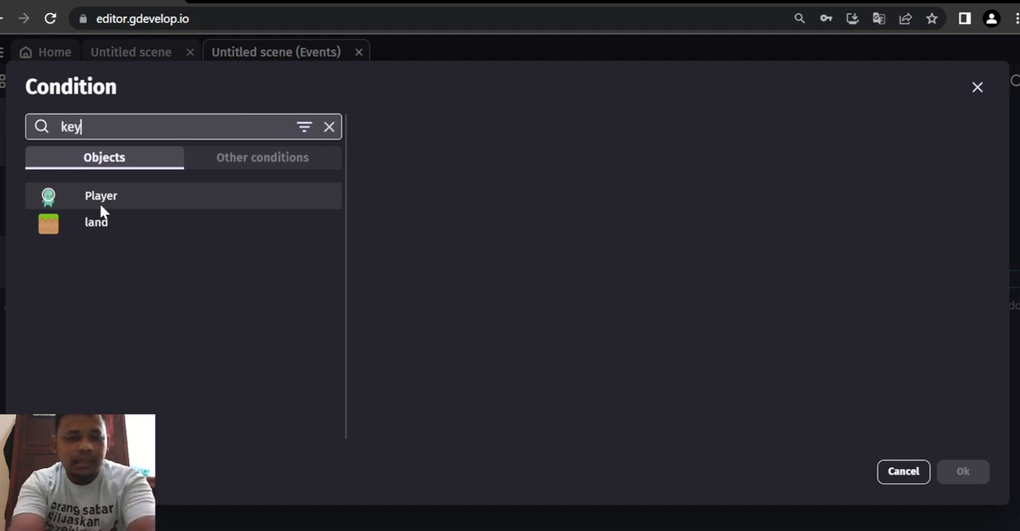
{"action": "type", "text": " press"}
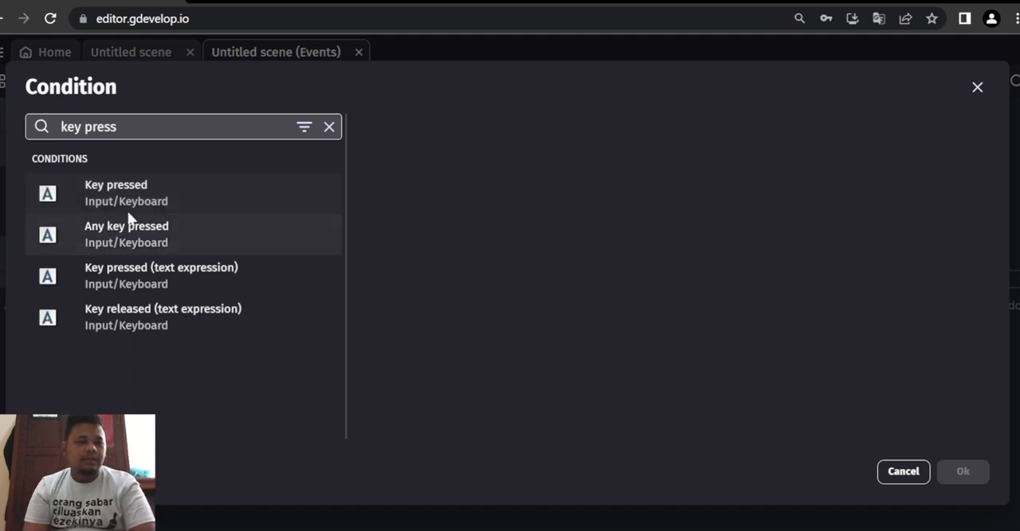
{"action": "left_click", "coordinate": [146, 189]}
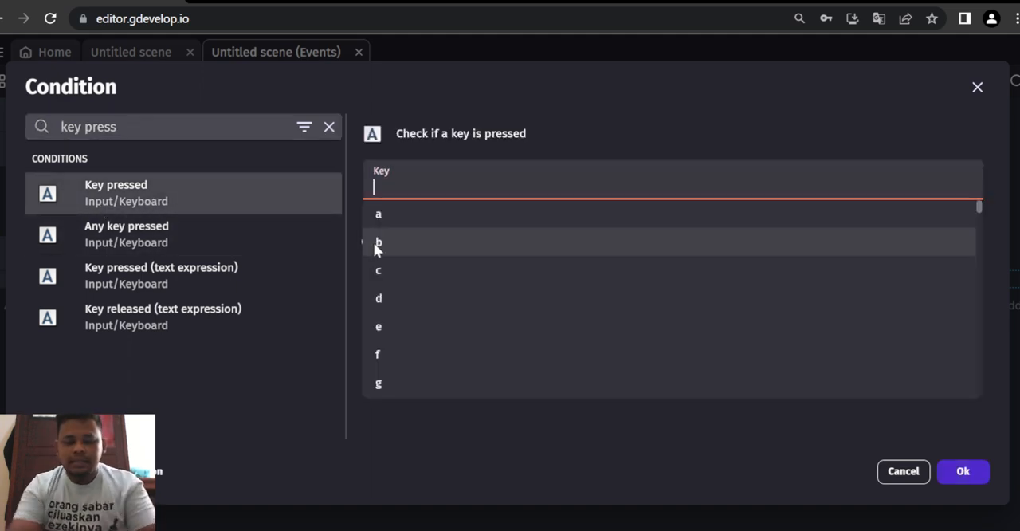
{"action": "type", "text": "right"}
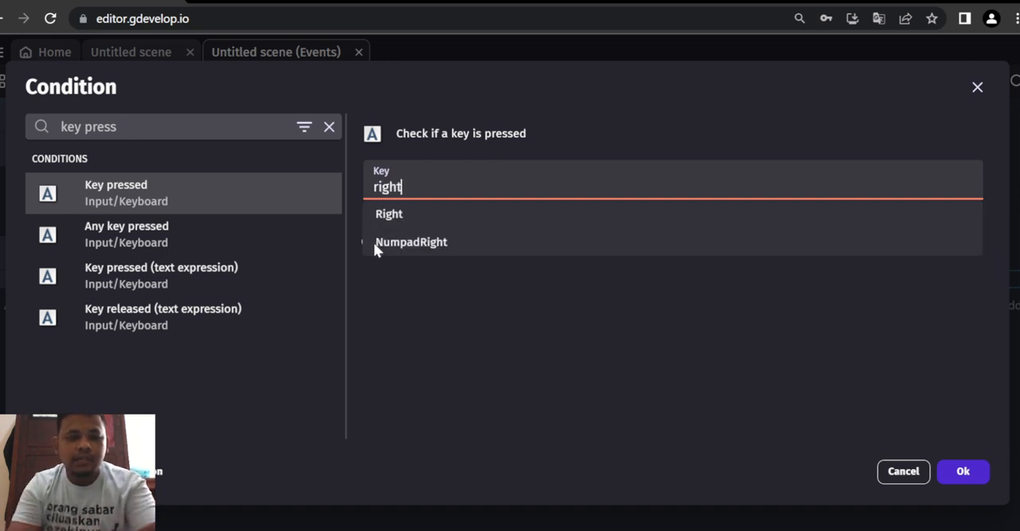
{"action": "left_click", "coordinate": [382, 223]}
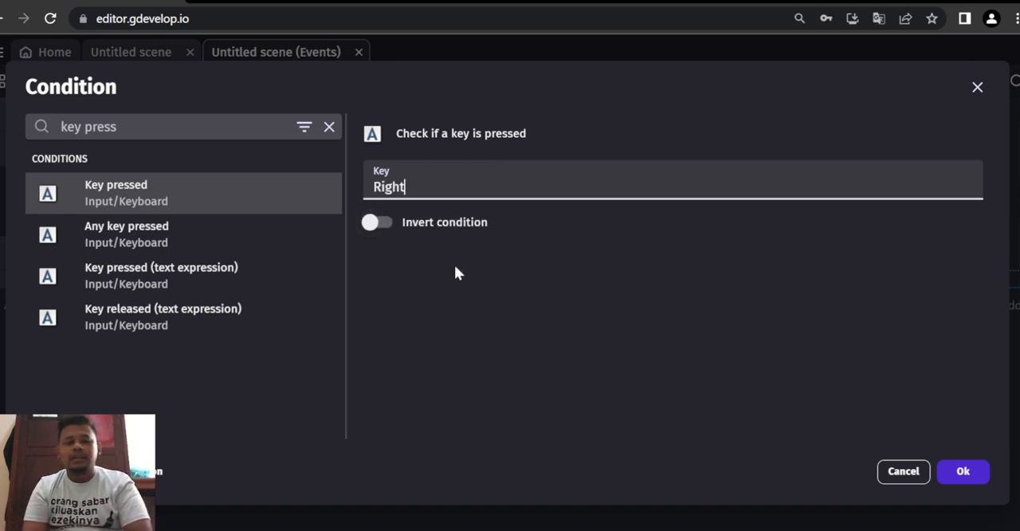
{"action": "left_click", "coordinate": [979, 473]}
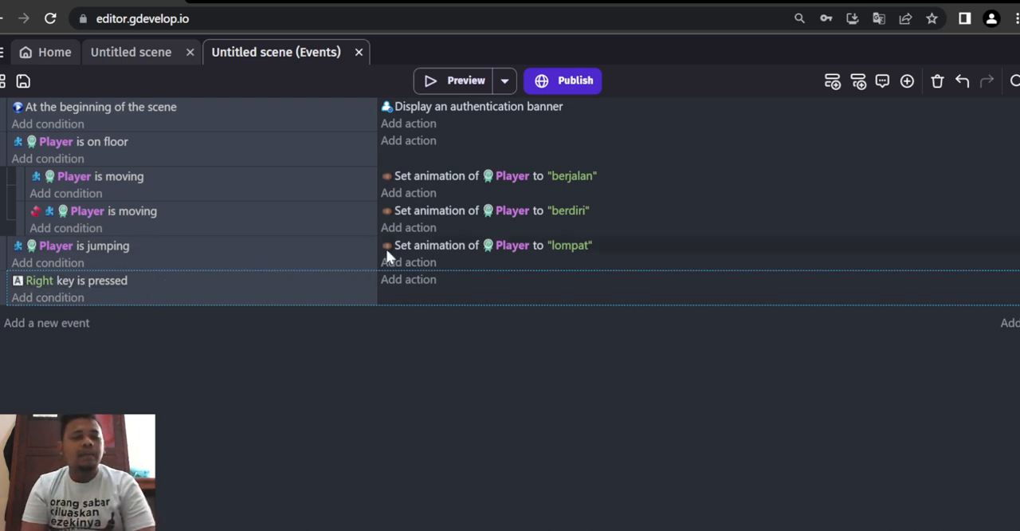
- Add an action to the Right key event that flips the Player horizontally with flipping set to No
{"action": "left_click", "coordinate": [420, 279]}
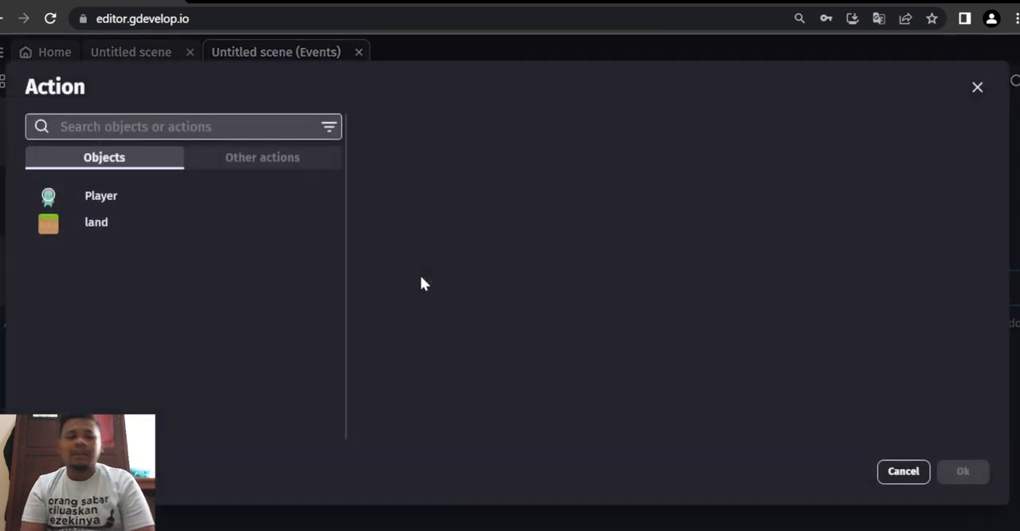
{"action": "left_click", "coordinate": [177, 200]}
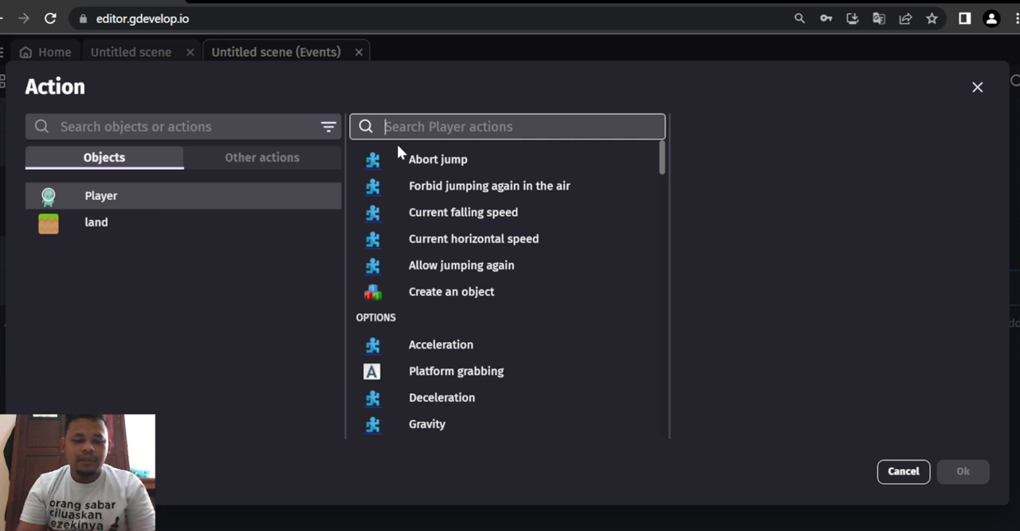
{"action": "type", "text": "flip"}
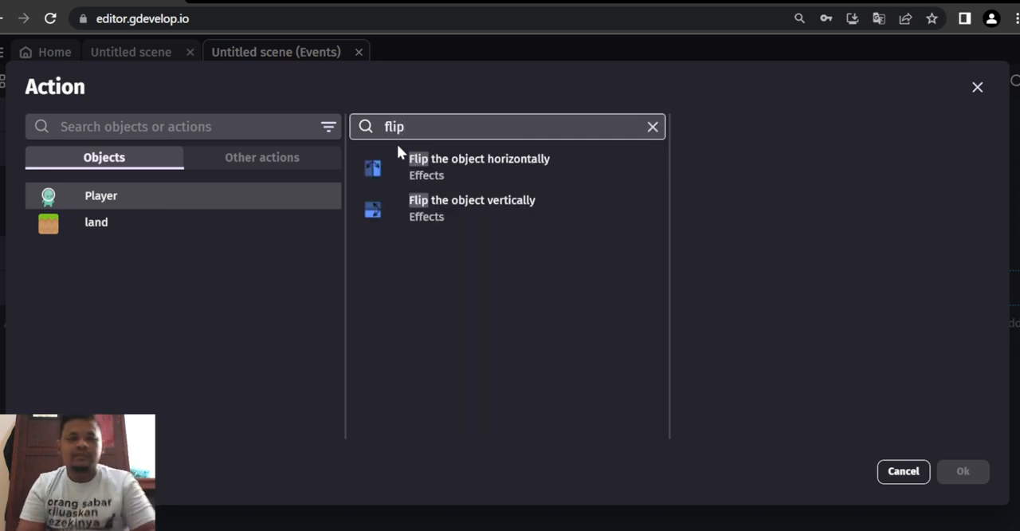
{"action": "left_click", "coordinate": [432, 173]}
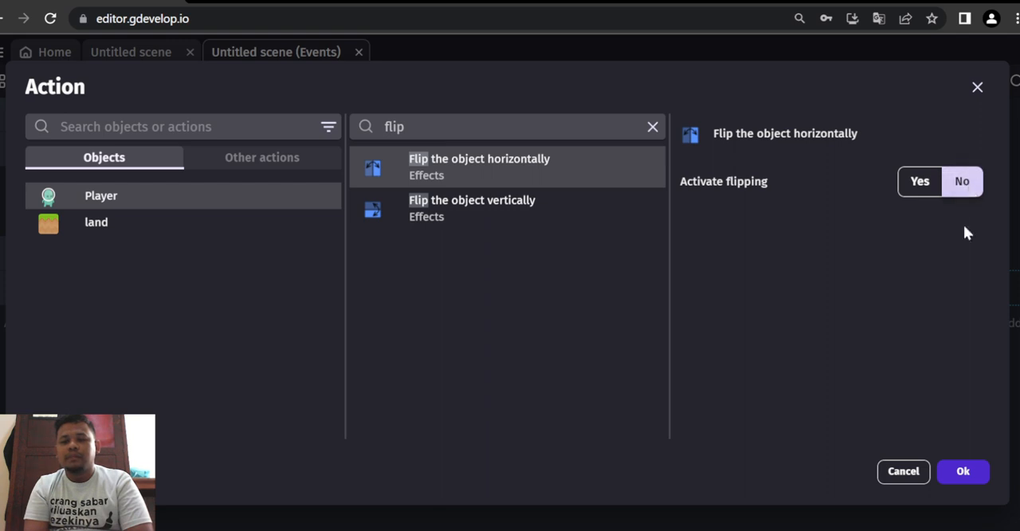
{"action": "left_click", "coordinate": [963, 471]}
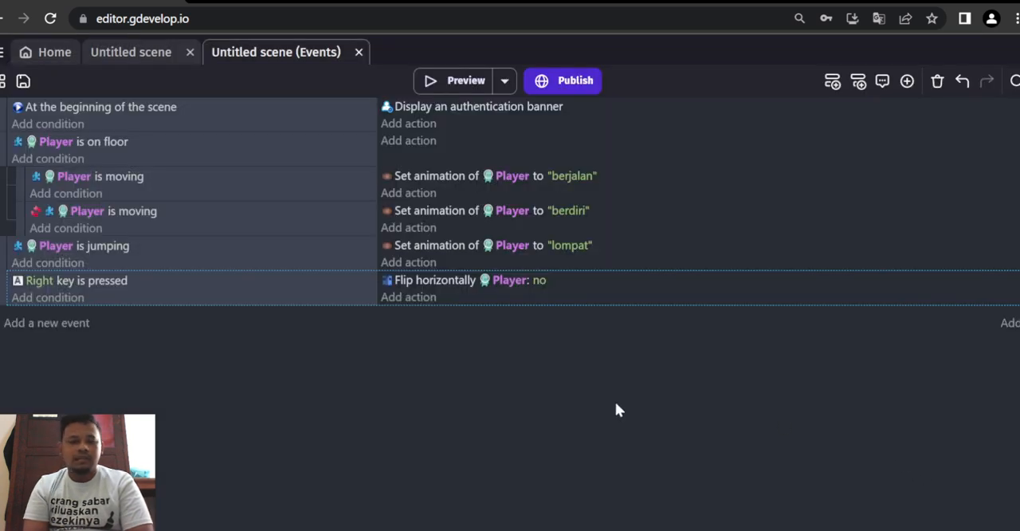
- Add a "Simulate right key press" platform behavior action for the Player to the Right key event
{"action": "left_click", "coordinate": [421, 297]}
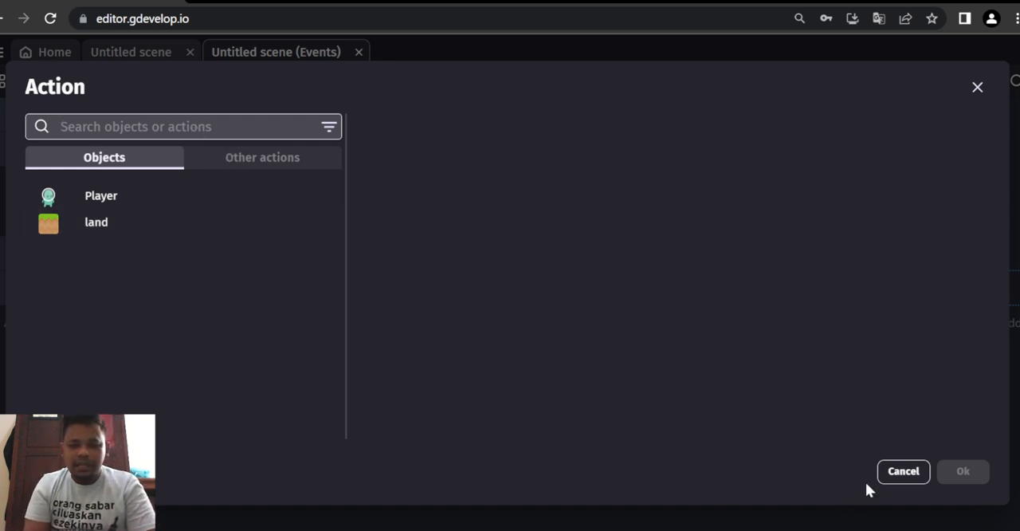
{"action": "left_click", "coordinate": [890, 473]}
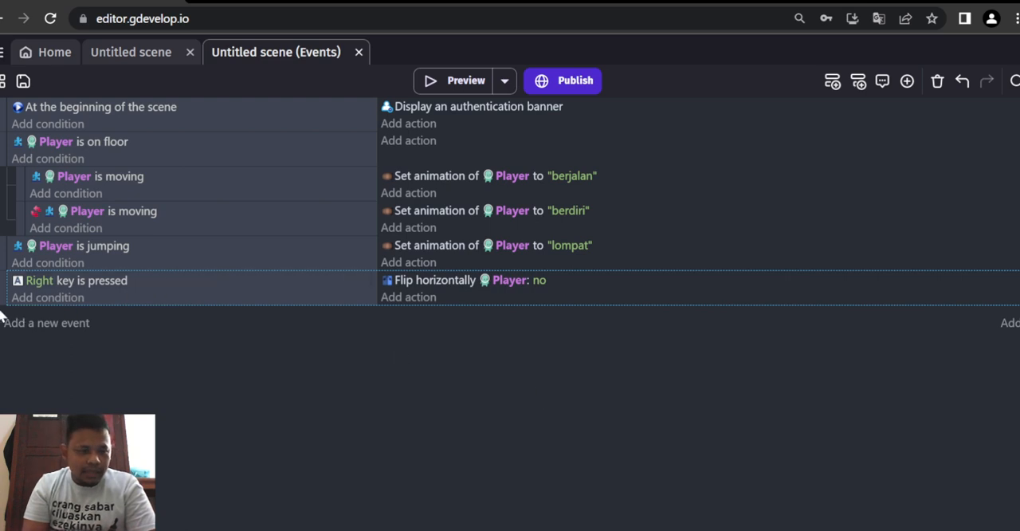
{"action": "left_click", "coordinate": [424, 295]}
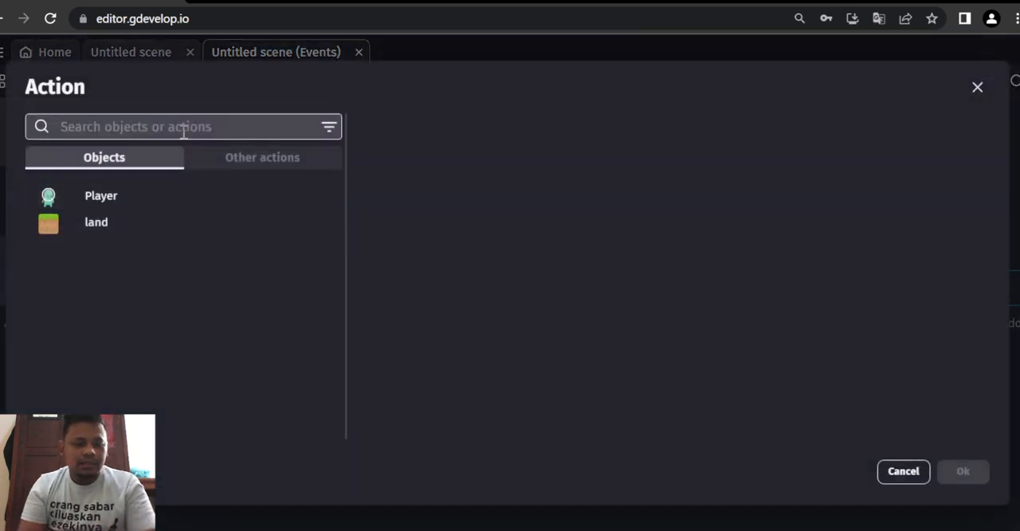
{"action": "type", "text": "simualte"}
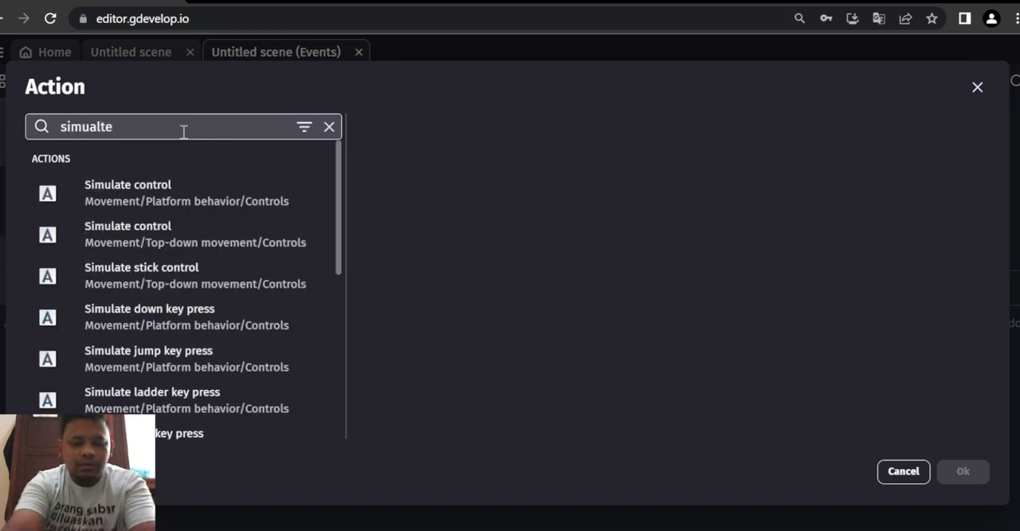
{"action": "key", "text": "BackSpace"}
{"action": "key", "text": "BackSpace"}
{"action": "key", "text": "BackSpace"}
{"action": "key", "text": "BackSpace"}
{"action": "type", "text": "late"}
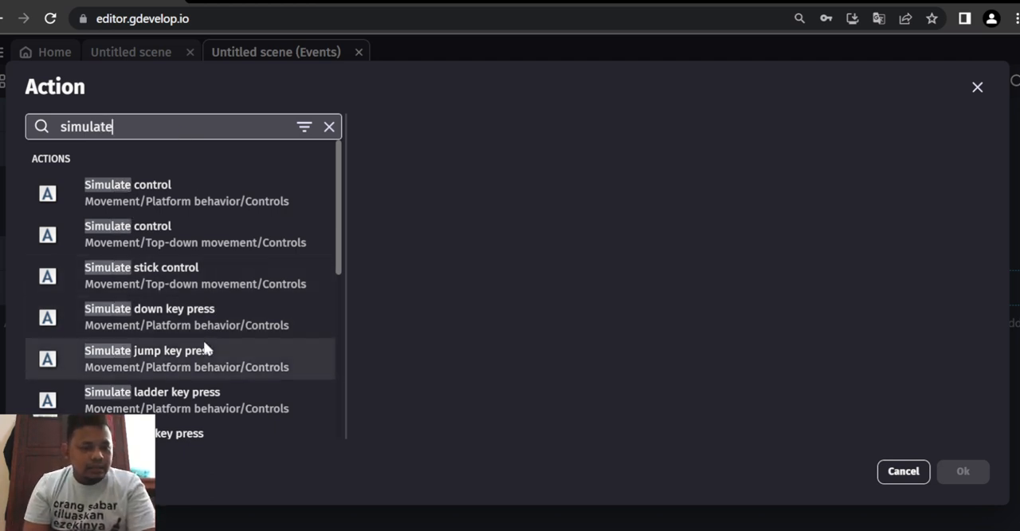
{"action": "scroll", "coordinate": [210, 263], "scroll_direction": "down", "scroll_amount": 2}
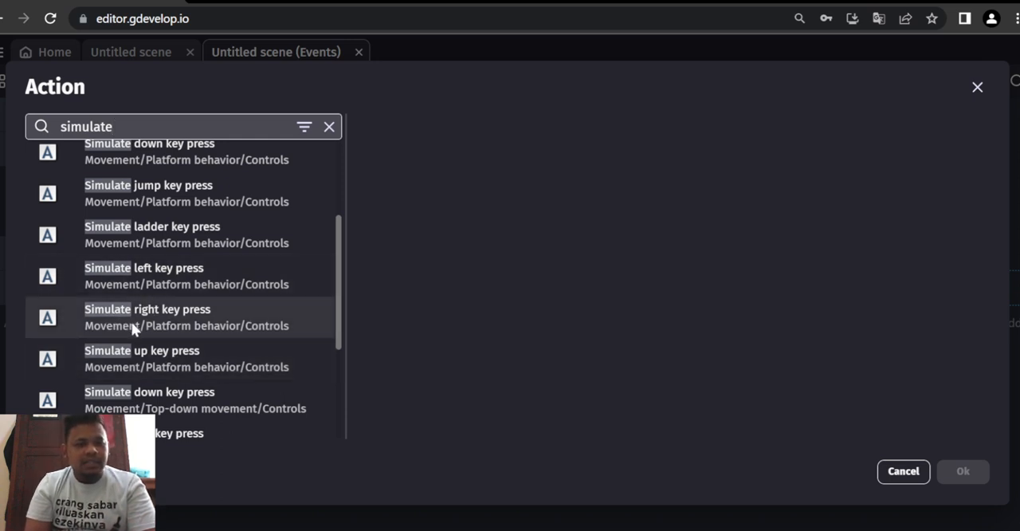
{"action": "left_click", "coordinate": [173, 319]}
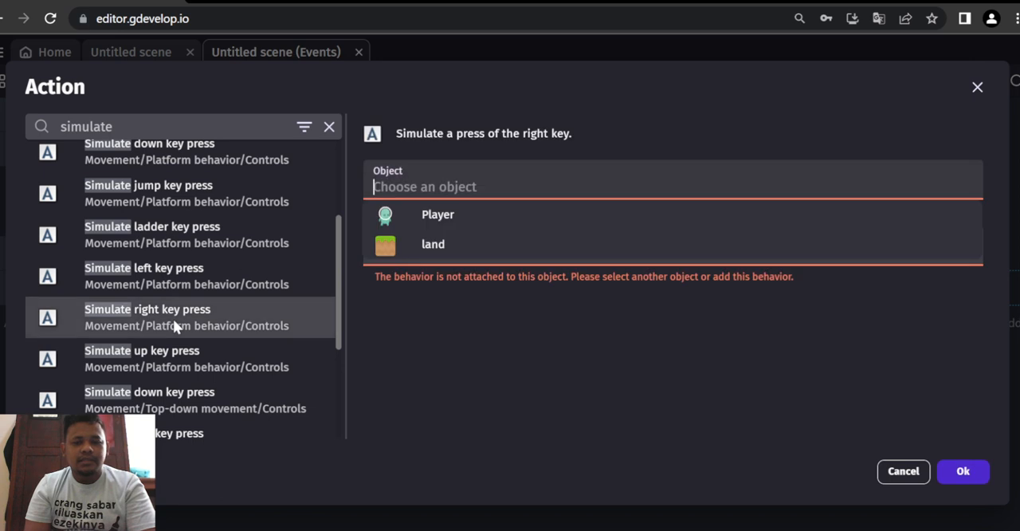
{"action": "left_click", "coordinate": [401, 217]}
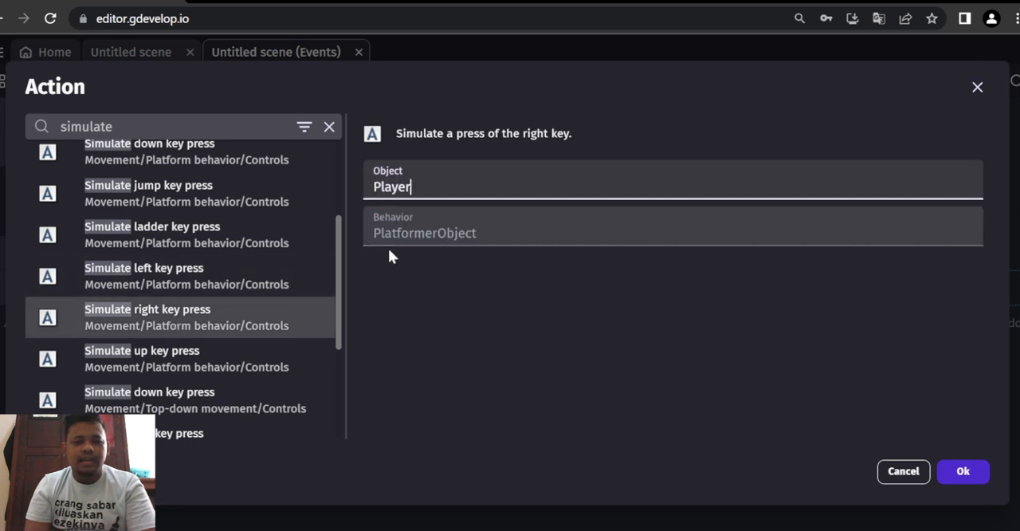
{"action": "left_click", "coordinate": [942, 472]}
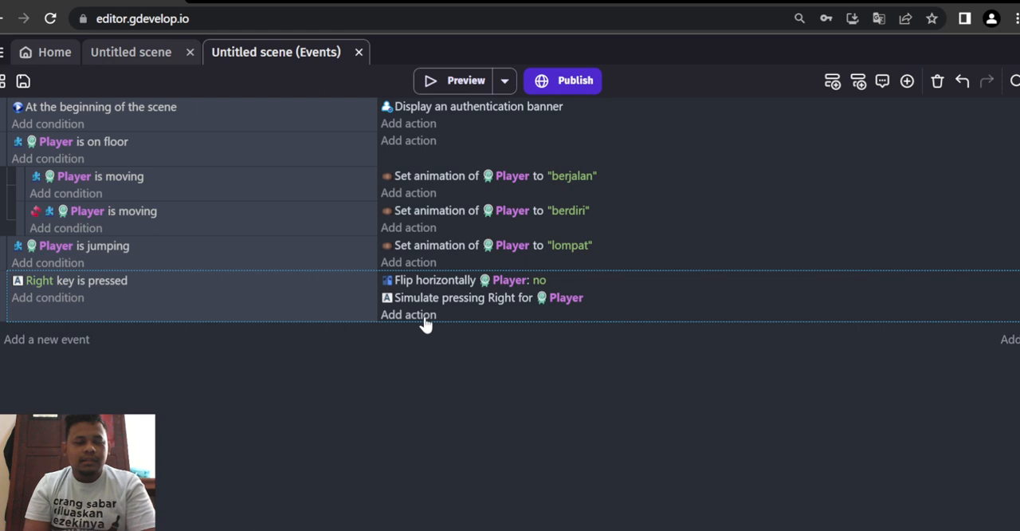
- Add a "Change the animation" action to the Right key event that sets the Player's animation number to 1
{"action": "left_click", "coordinate": [425, 317]}
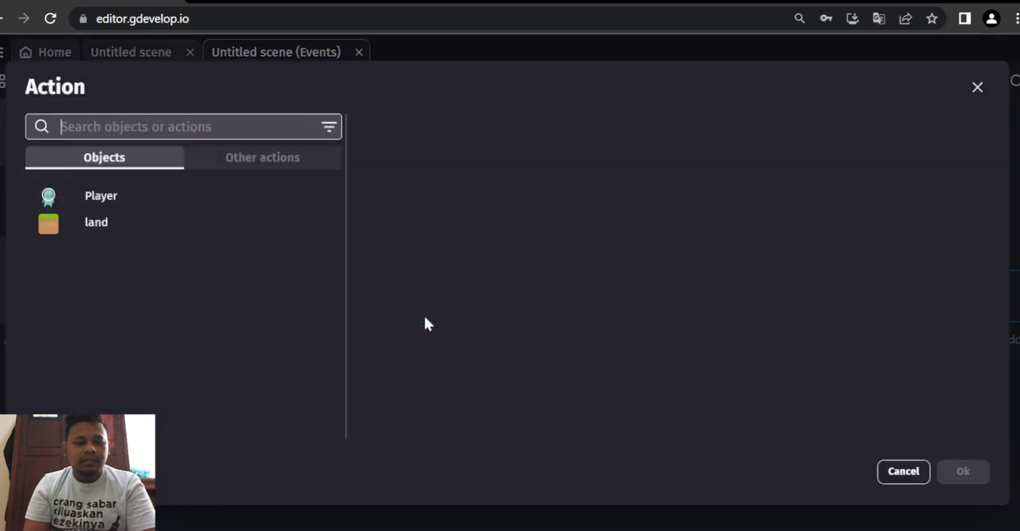
{"action": "left_click", "coordinate": [100, 198]}
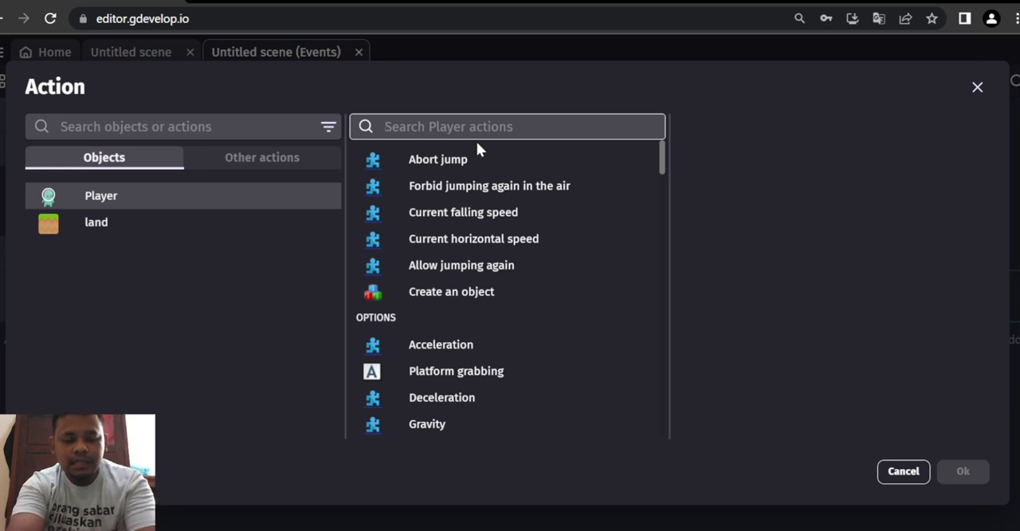
{"action": "type", "text": "ca"}
{"action": "key", "text": "BackSpace"}
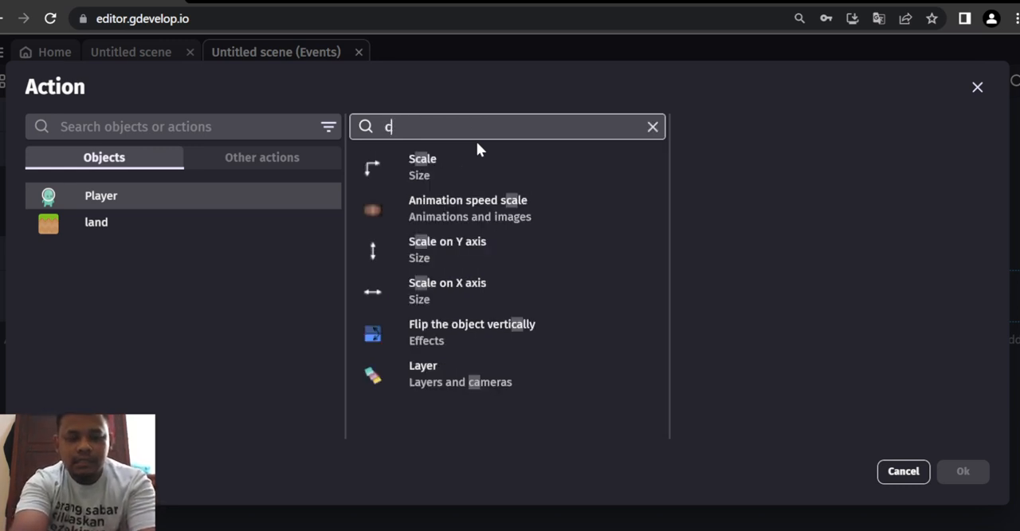
{"action": "type", "text": "han"}
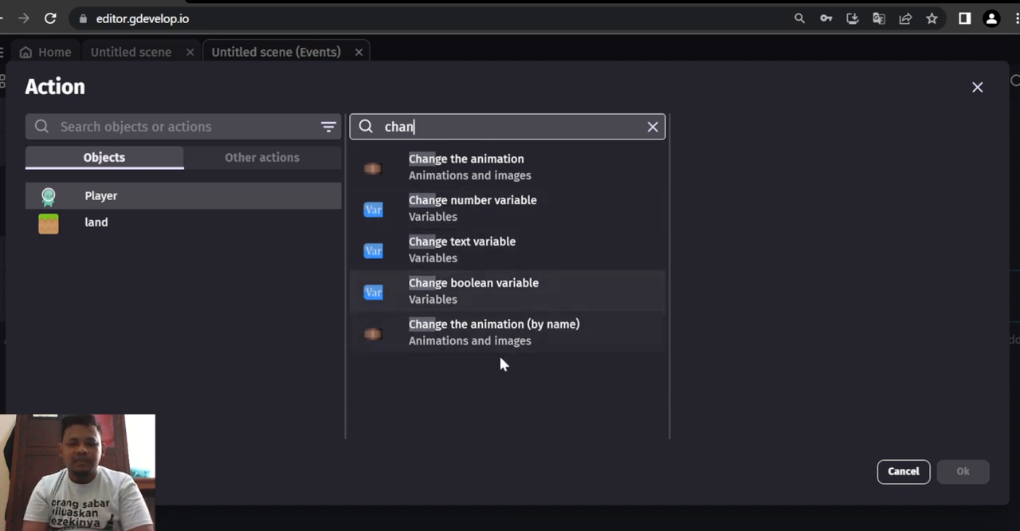
{"action": "left_click", "coordinate": [479, 177]}
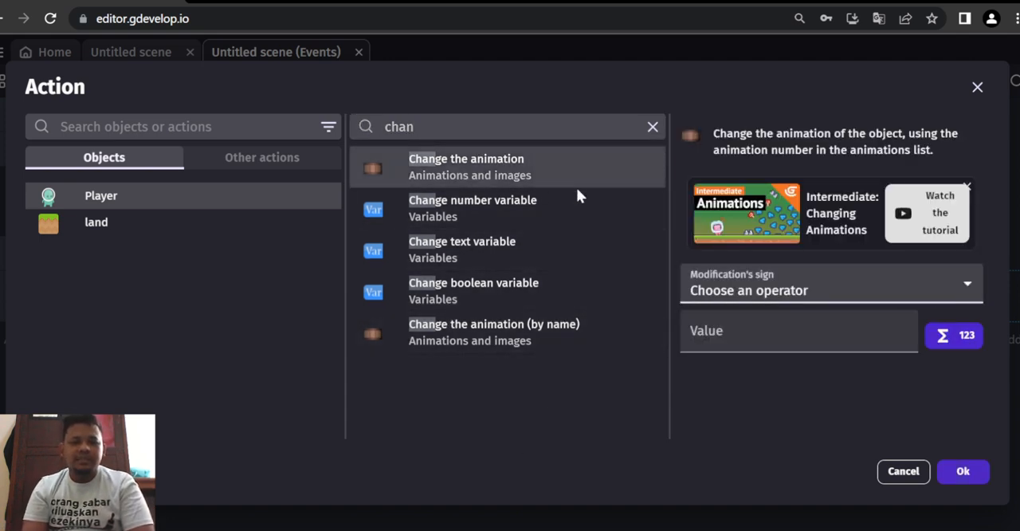
{"action": "left_click", "coordinate": [750, 329]}
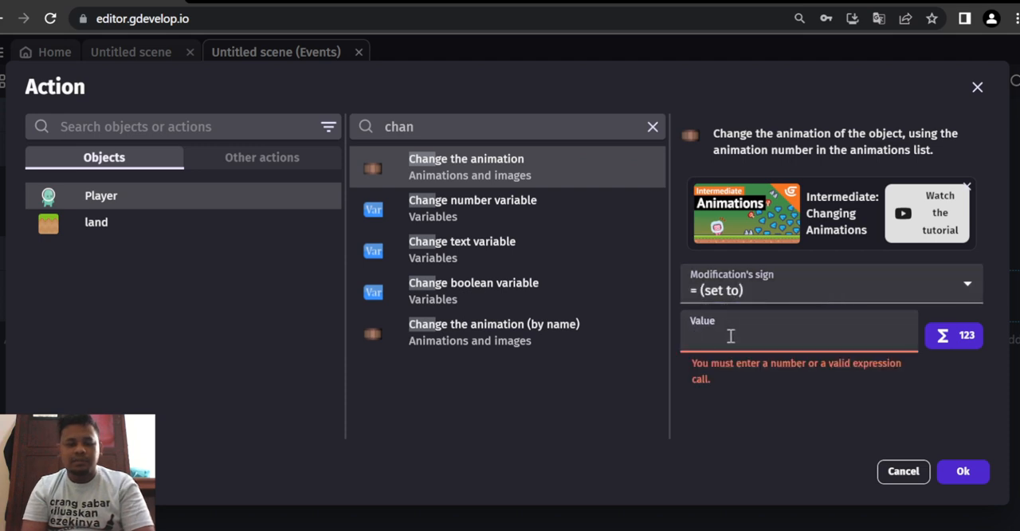
{"action": "type", "text": "1"}
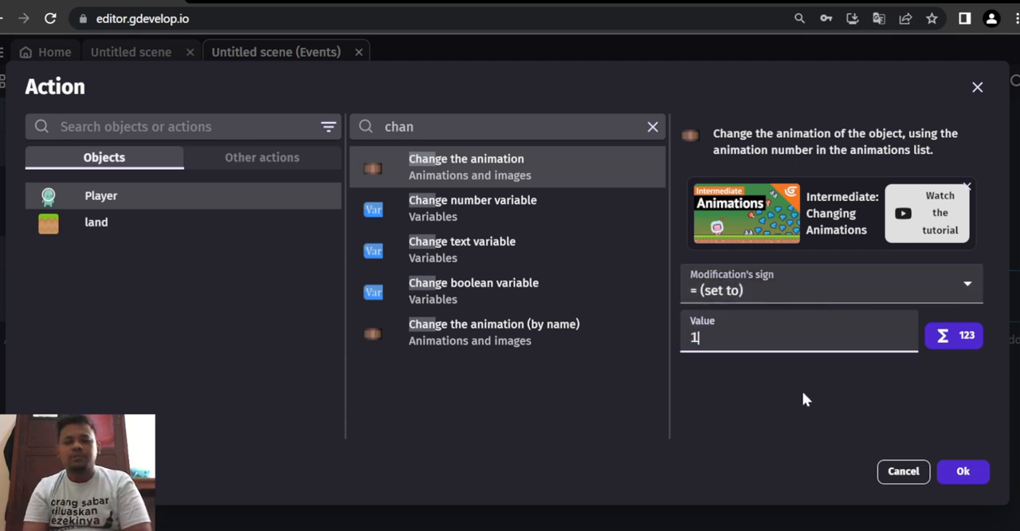
{"action": "left_click", "coordinate": [959, 475]}
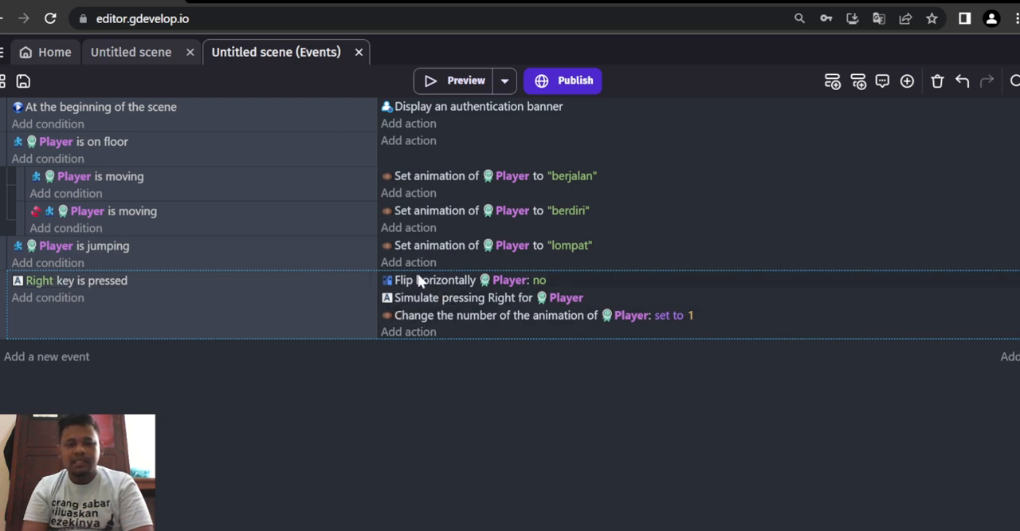
- Add a new top-level event with a "Key pressed" condition for the Left key
{"action": "left_click", "coordinate": [35, 360]}
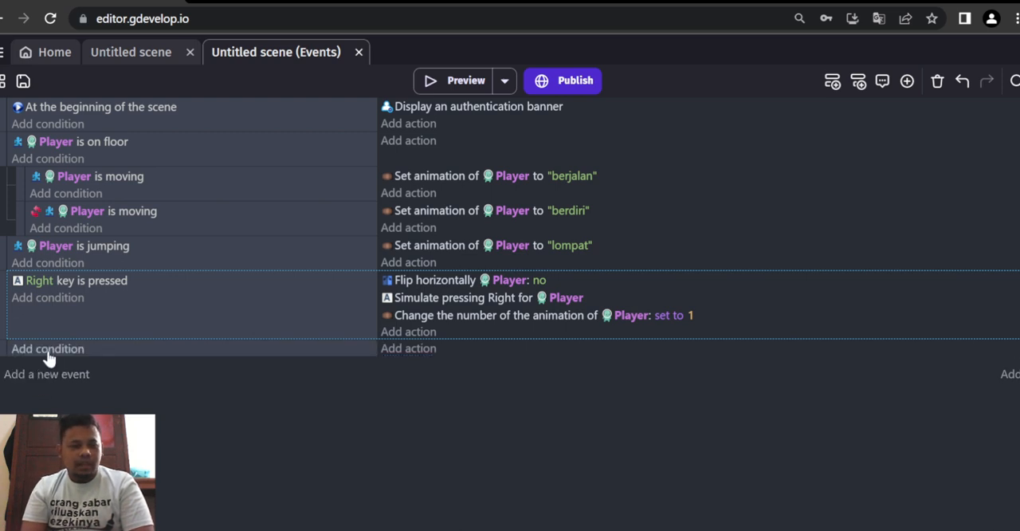
{"action": "left_click", "coordinate": [48, 355]}
{"action": "left_click", "coordinate": [48, 348]}
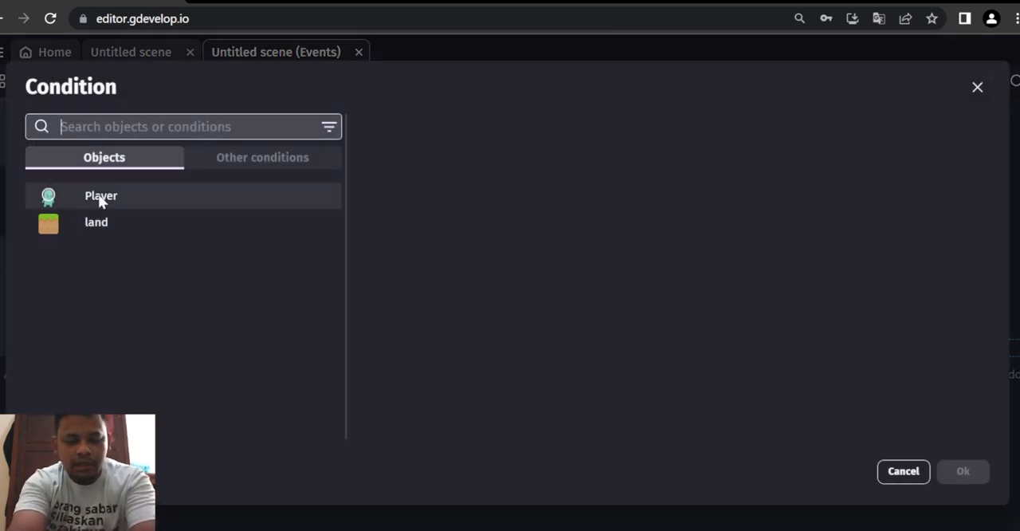
{"action": "type", "text": "key"}
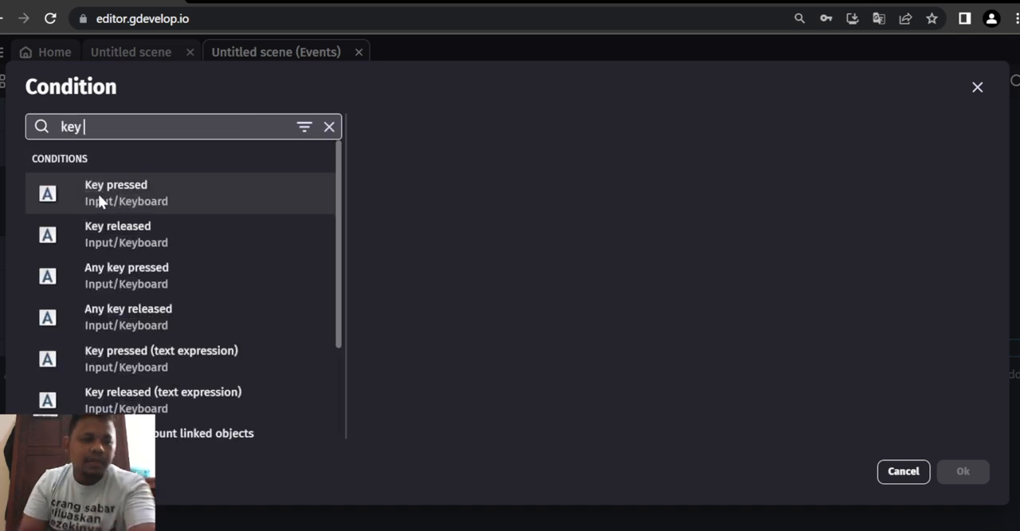
{"action": "left_click", "coordinate": [98, 194]}
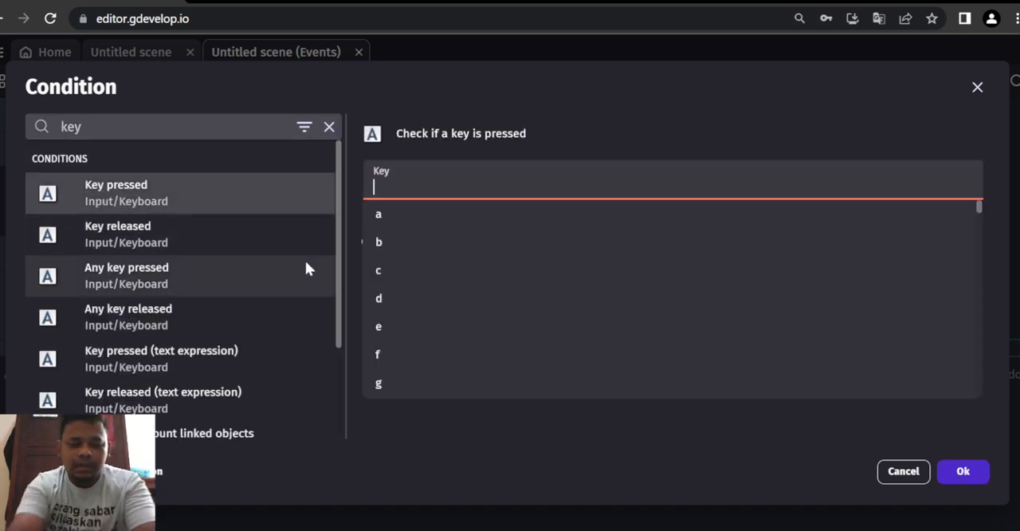
{"action": "type", "text": "left"}
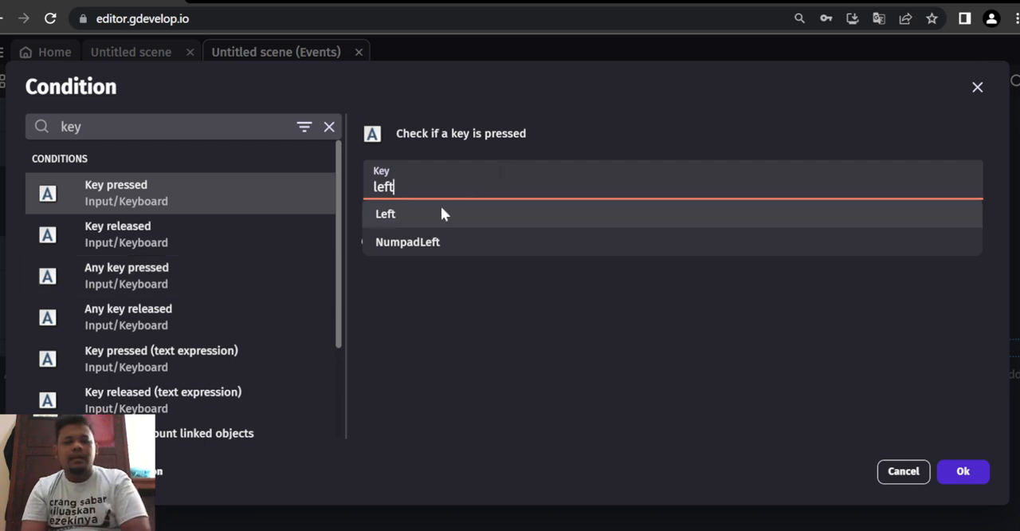
{"action": "left_click", "coordinate": [412, 219]}
{"action": "left_click", "coordinate": [961, 474]}
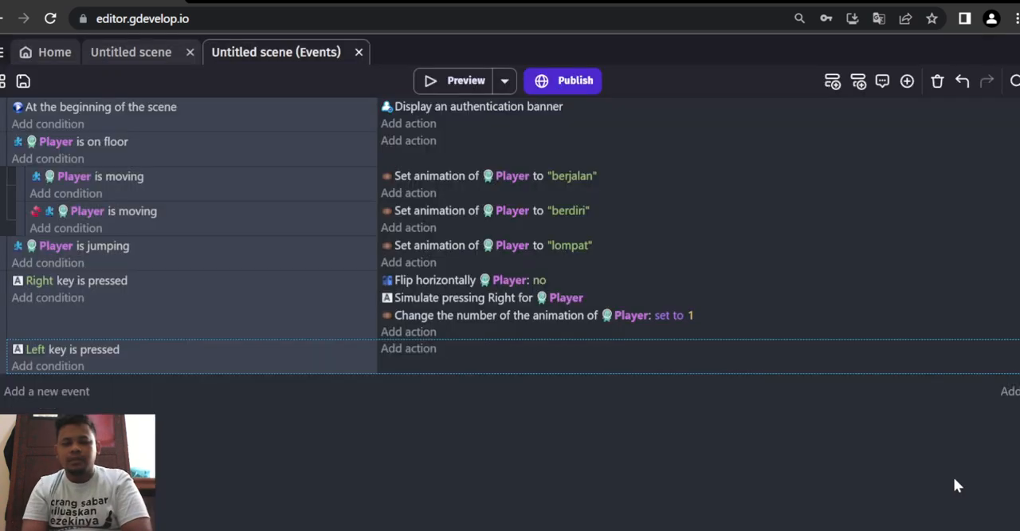
- Add an action to the Left key event that flips the Player horizontally with flipping set to Yes
{"action": "left_click", "coordinate": [411, 352]}
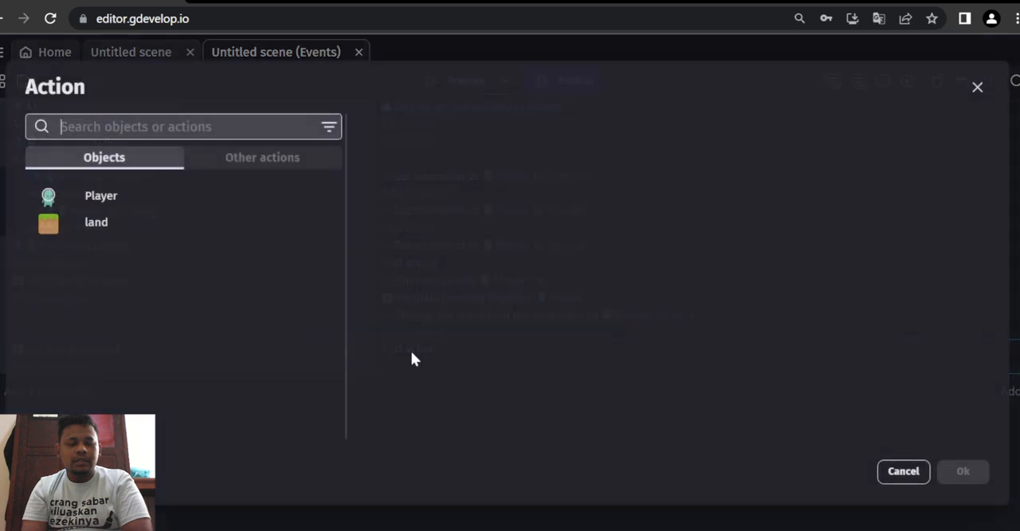
{"action": "left_click", "coordinate": [142, 200]}
{"action": "type", "text": "f"}
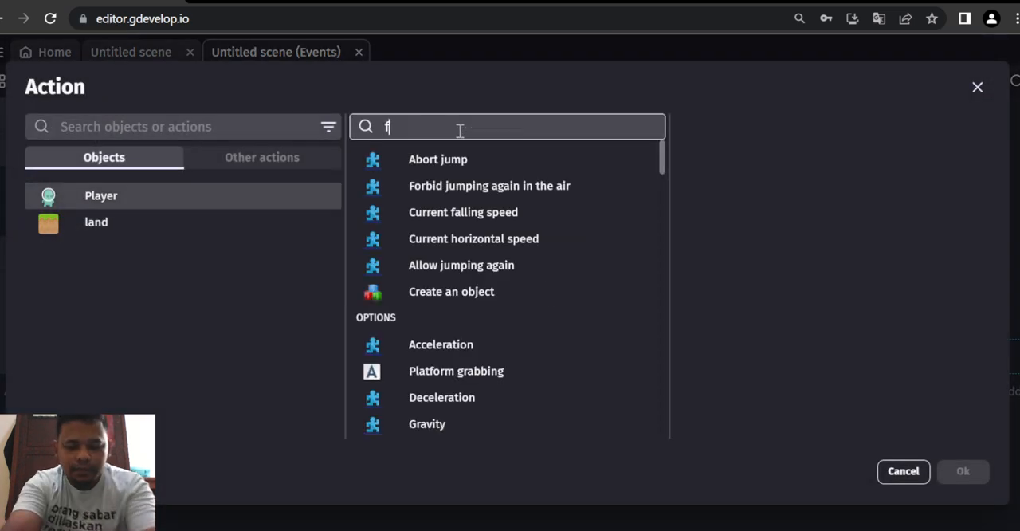
{"action": "type", "text": "lip"}
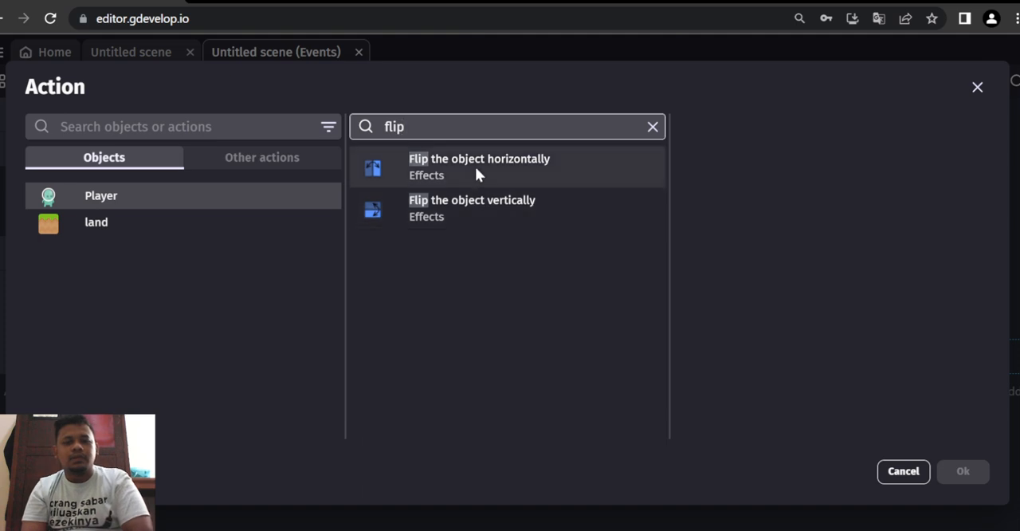
{"action": "left_click", "coordinate": [475, 167]}
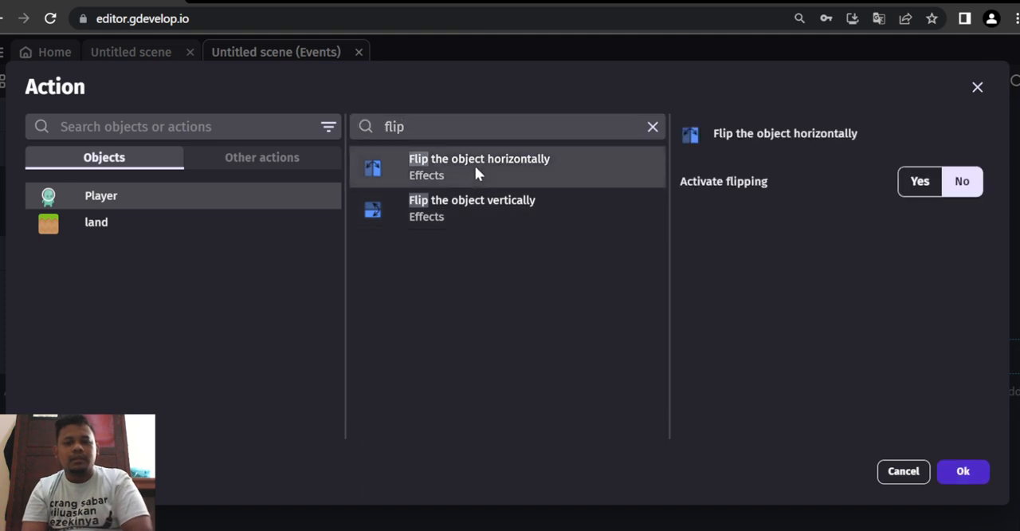
{"action": "left_click", "coordinate": [922, 182]}
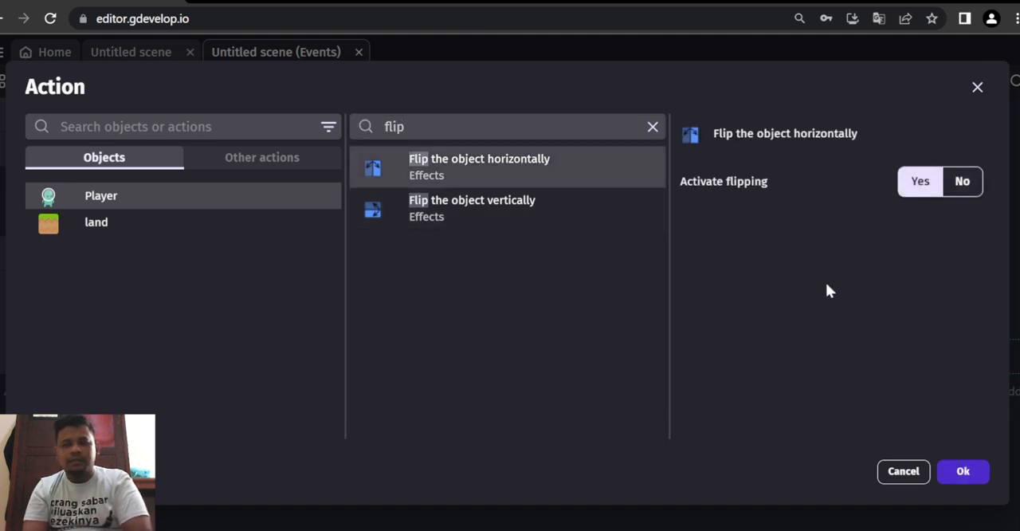
{"action": "left_click", "coordinate": [966, 473]}
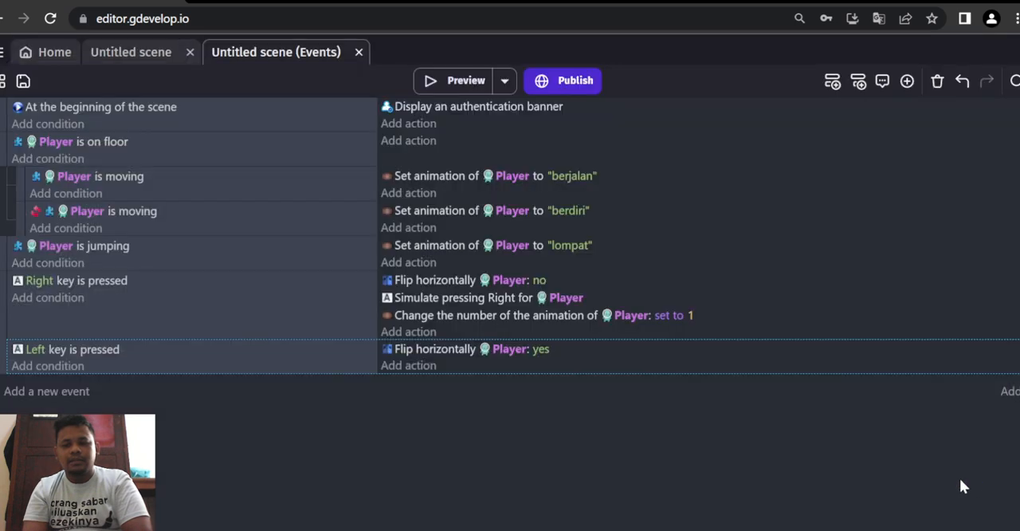
- Add a "Simulate left key press" platform behavior action for the Player to the Left key event
{"action": "left_click", "coordinate": [416, 366]}
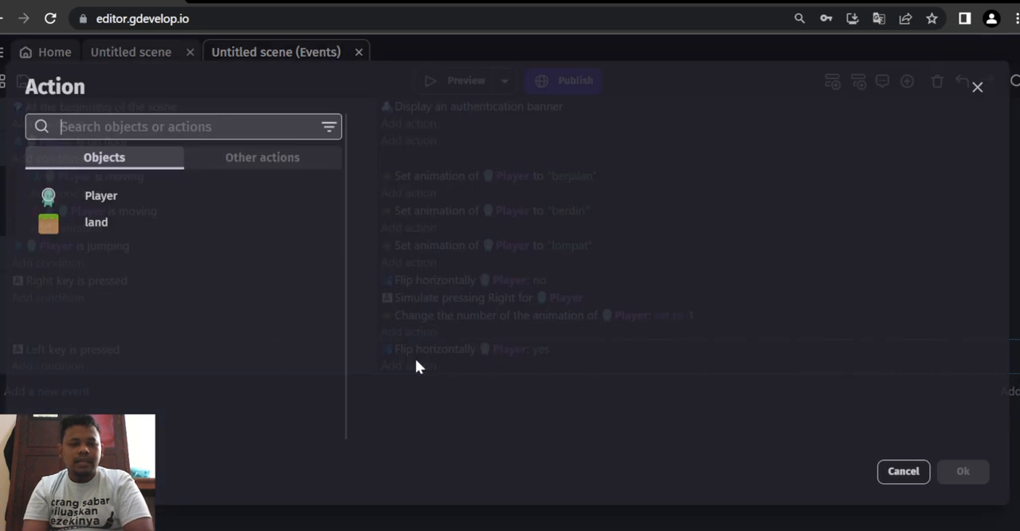
{"action": "left_click", "coordinate": [119, 197]}
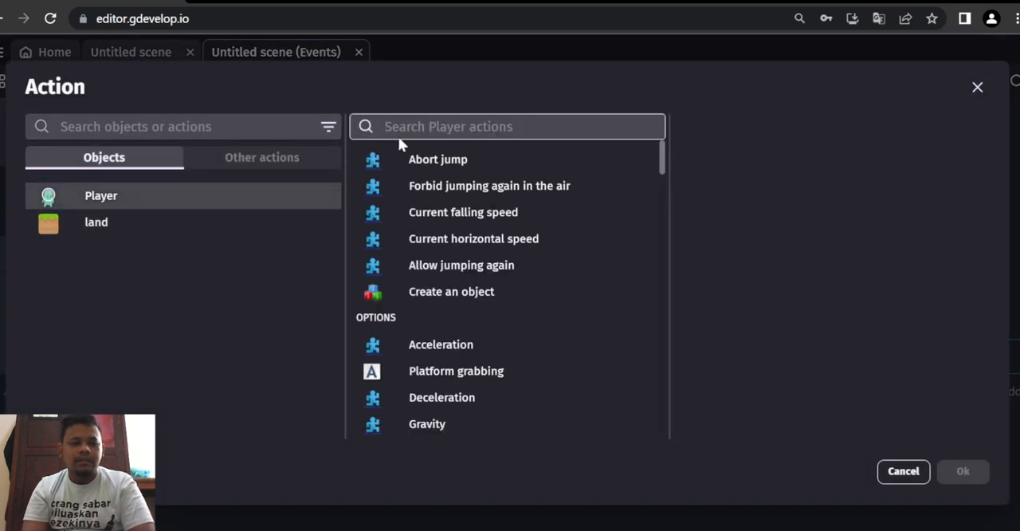
{"action": "type", "text": "simulate"}
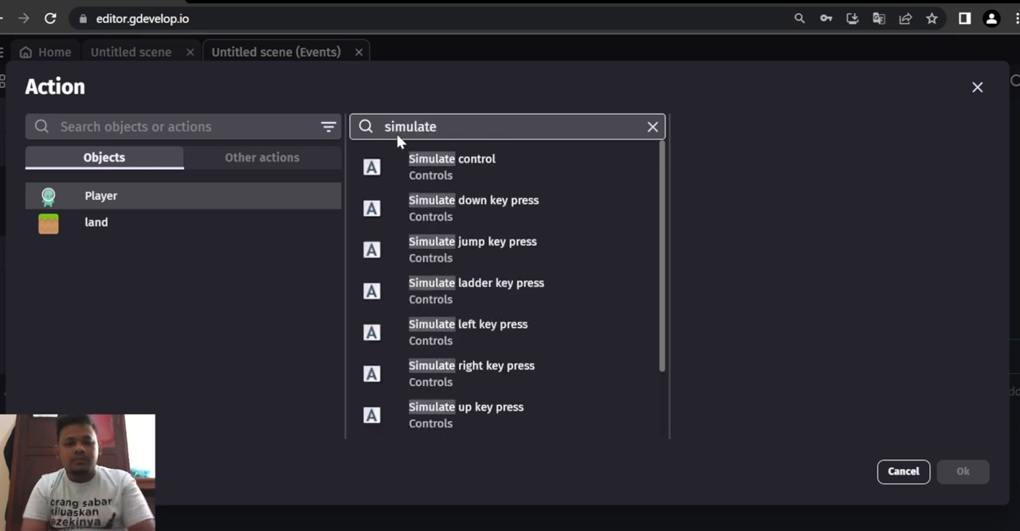
{"action": "left_click", "coordinate": [437, 330]}
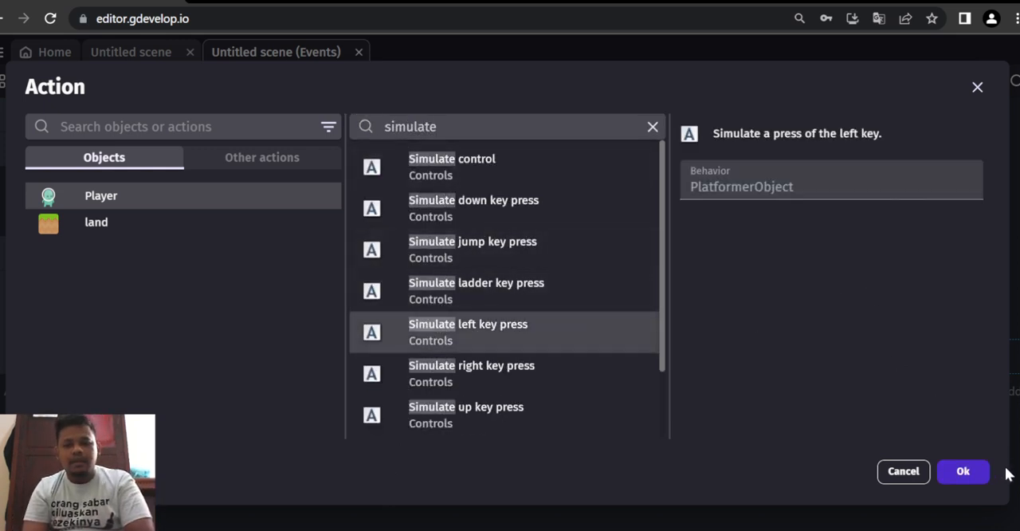
{"action": "left_click", "coordinate": [974, 473]}
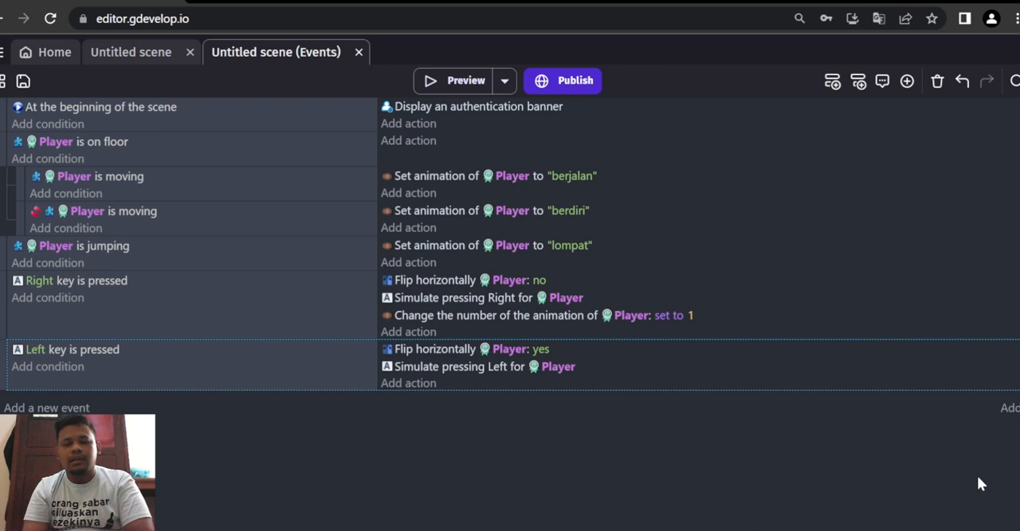
- Add a "Change the animation" action to the Left key event that sets the Player's animation number to 1
{"action": "left_click", "coordinate": [421, 384]}
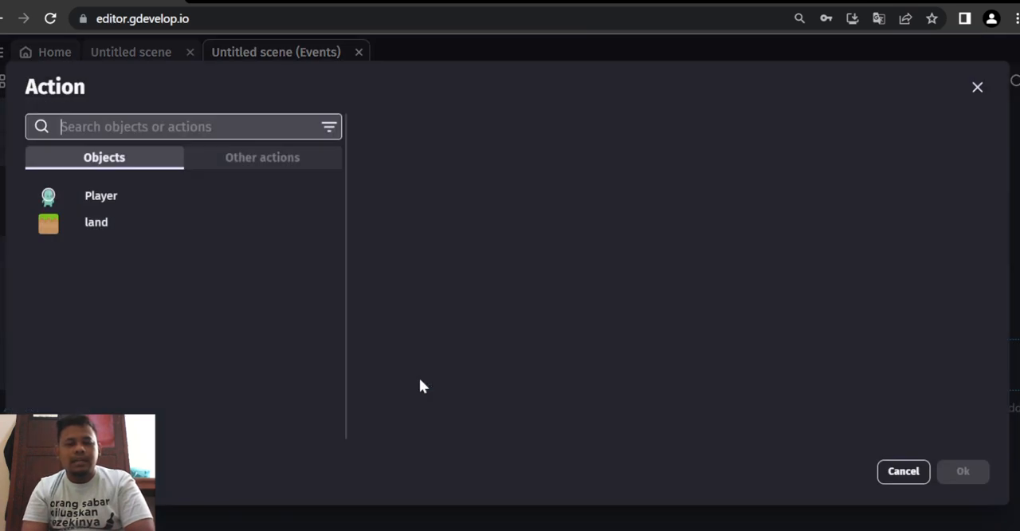
{"action": "left_click", "coordinate": [160, 196]}
{"action": "type", "text": "change"}
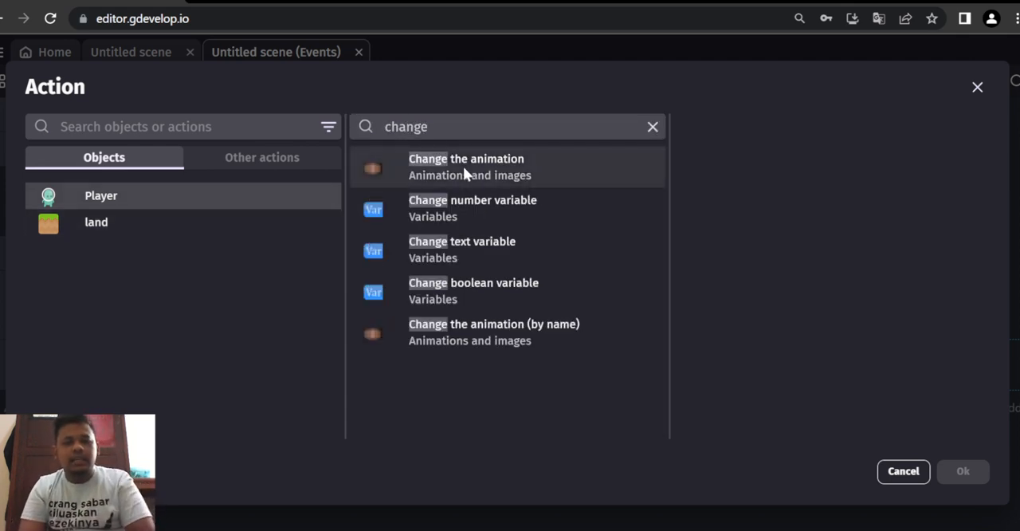
{"action": "left_click", "coordinate": [463, 166]}
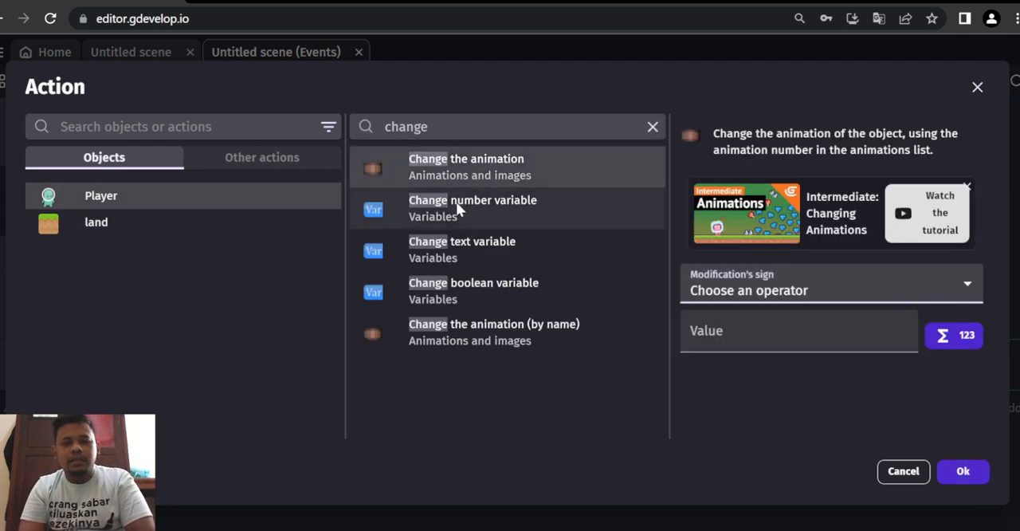
{"action": "left_click", "coordinate": [740, 331]}
{"action": "type", "text": "1"}
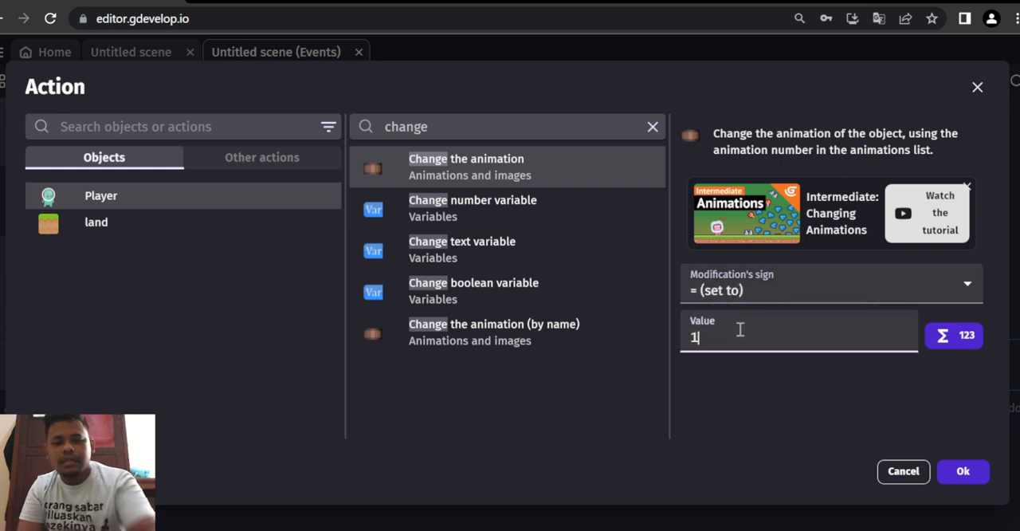
{"action": "left_click", "coordinate": [953, 472]}
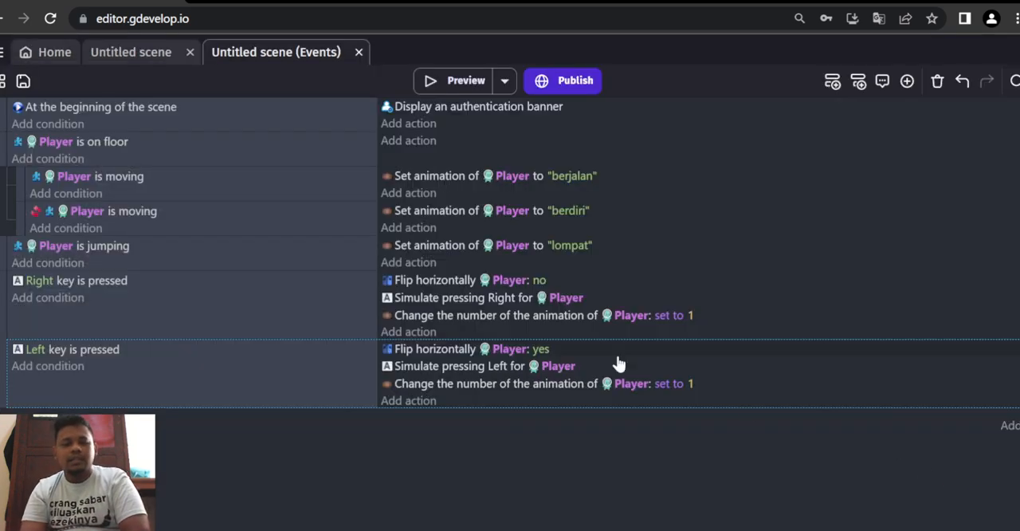
- Preview the game and test walking right and left, flipping and jumping with the Player on the platform
{"action": "left_click", "coordinate": [440, 86]}
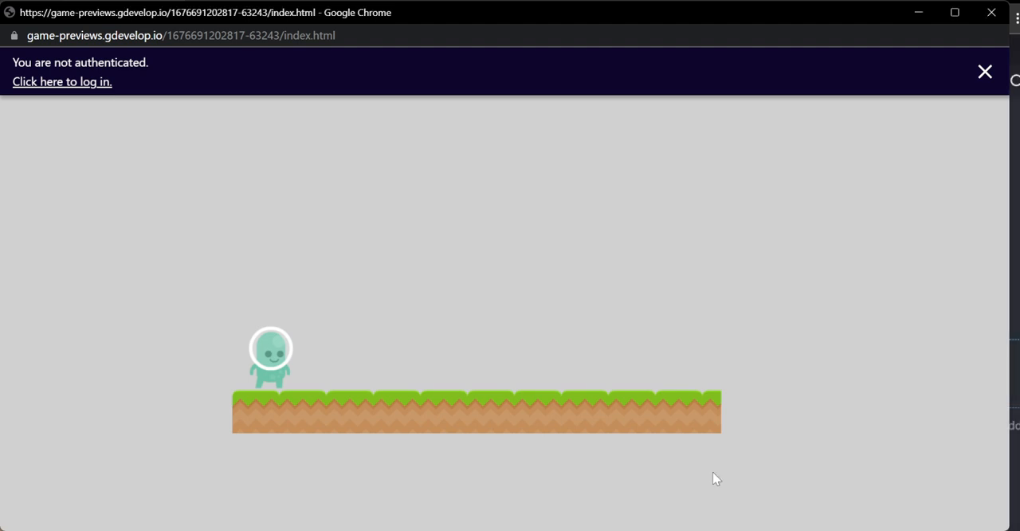
{"action": "key", "text": "Right"}
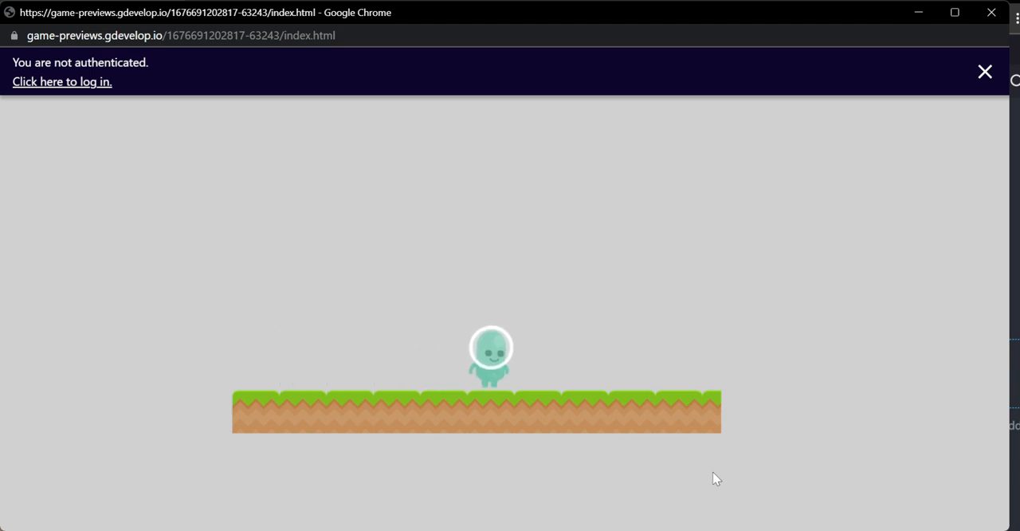
{"action": "key", "text": "Left"}
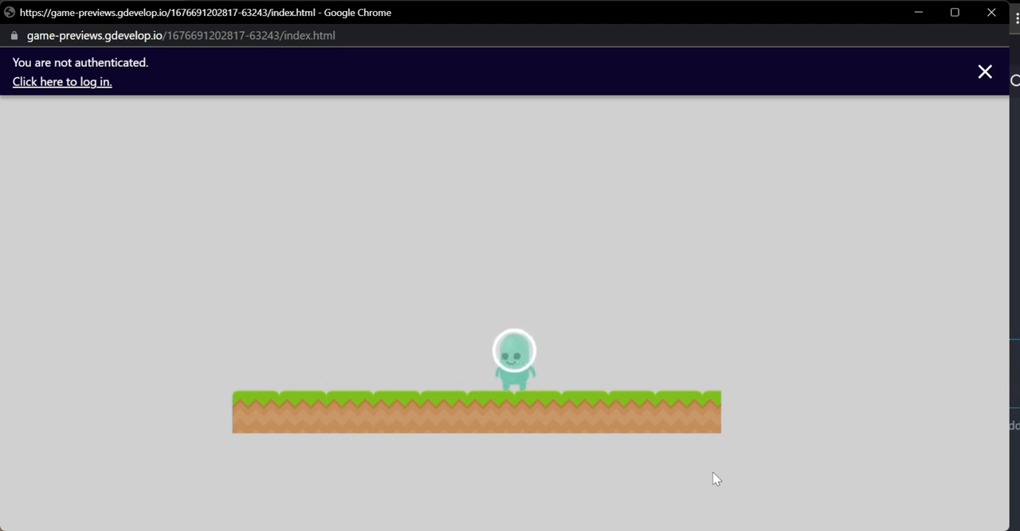
{"action": "key", "text": "Right"}
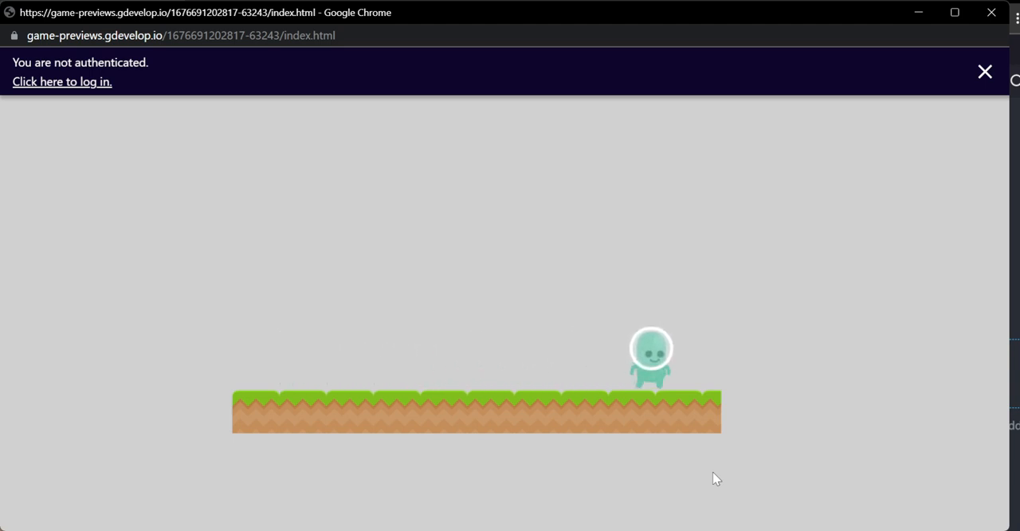
{"action": "key", "text": "Left"}
{"action": "key", "text": "space"}
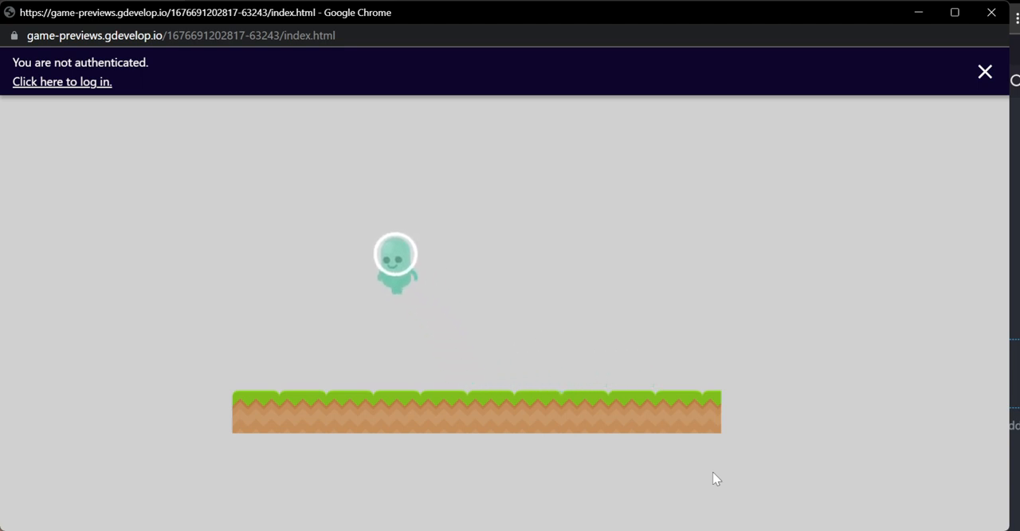
{"action": "key", "text": "Right"}
{"action": "key", "text": "space"}
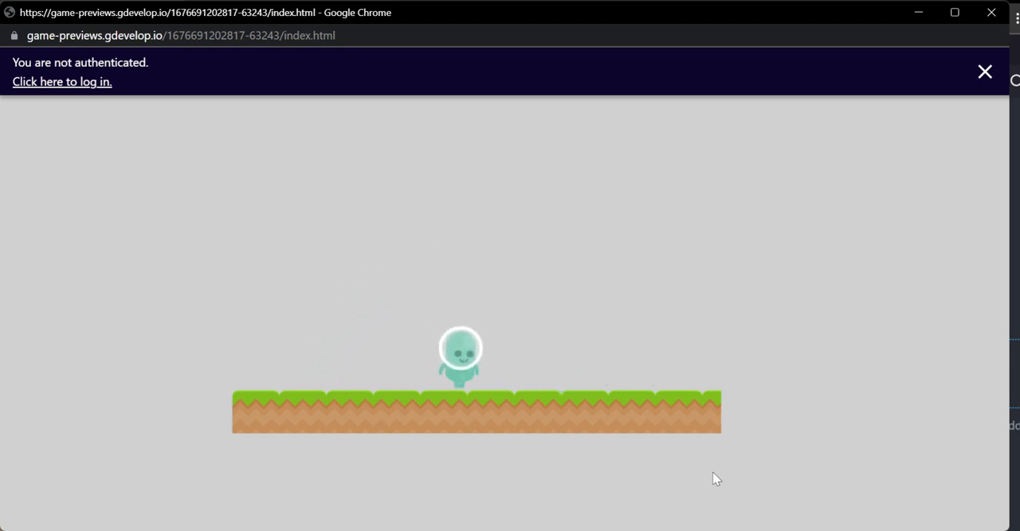
{"action": "key", "text": "space"}
{"action": "key", "text": "Left"}
{"action": "key", "text": "space"}
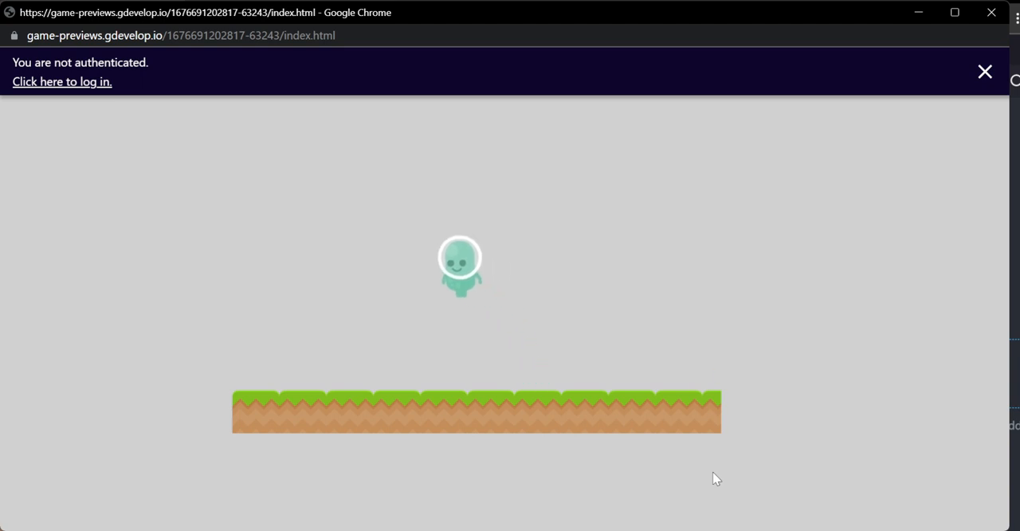
{"action": "key", "text": "Right"}
{"action": "key", "text": "space"}
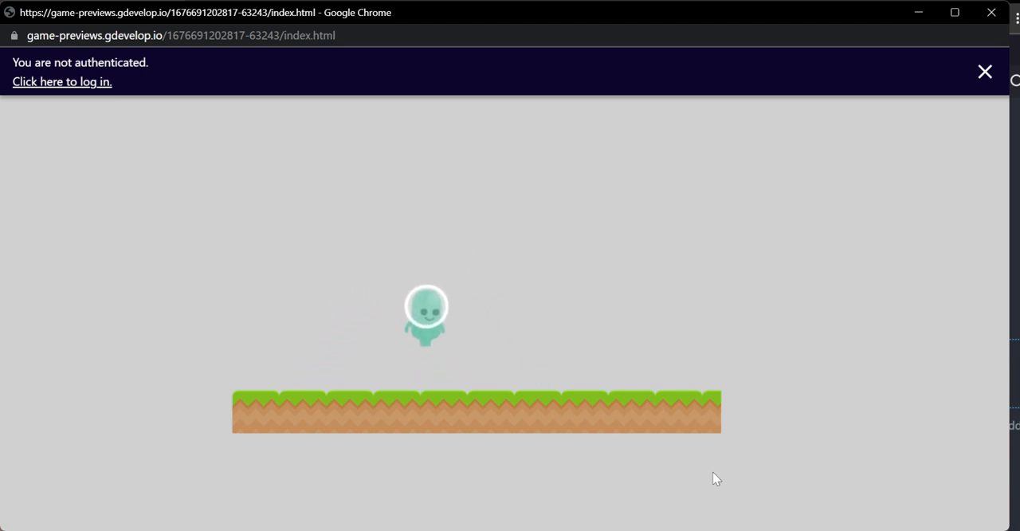
{"action": "key", "text": "space"}
{"action": "key", "text": "space"}
{"action": "key", "text": "Left"}
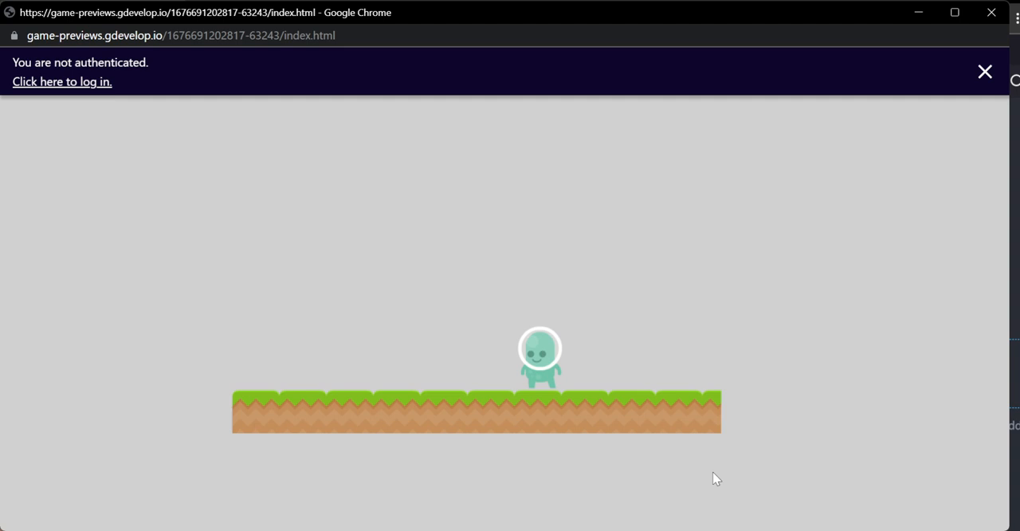
{"action": "key", "text": "Left"}
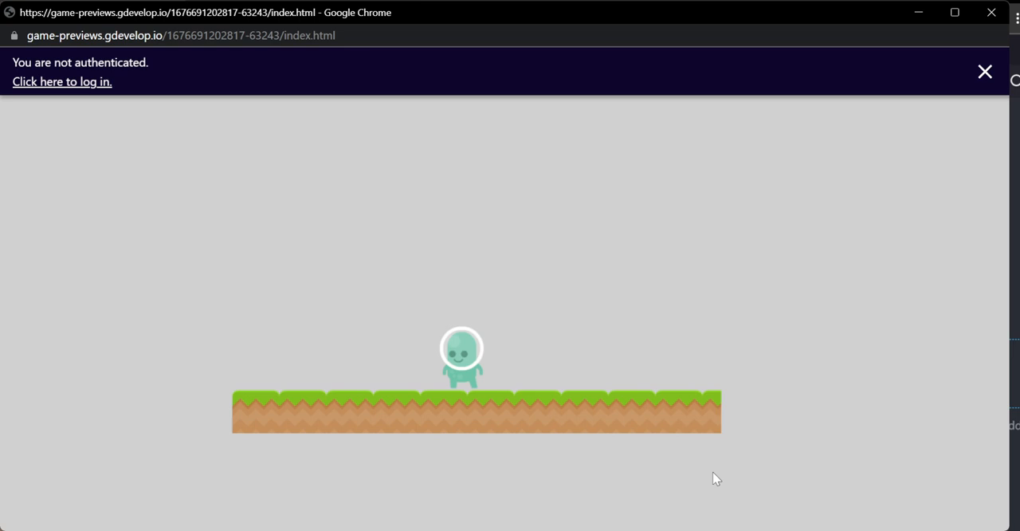
{"action": "key", "text": "Right"}
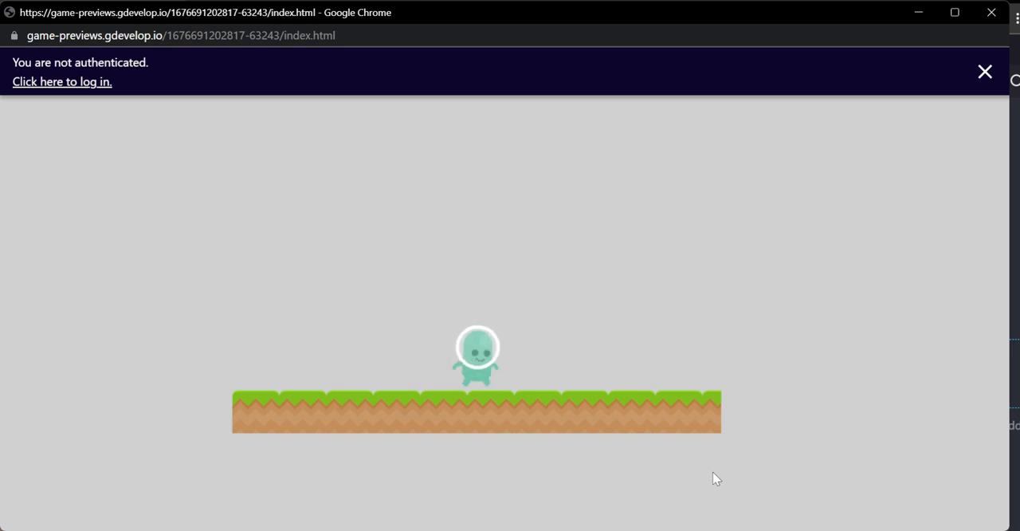
{"action": "key", "text": "Right"}
{"action": "key", "text": "Left"}
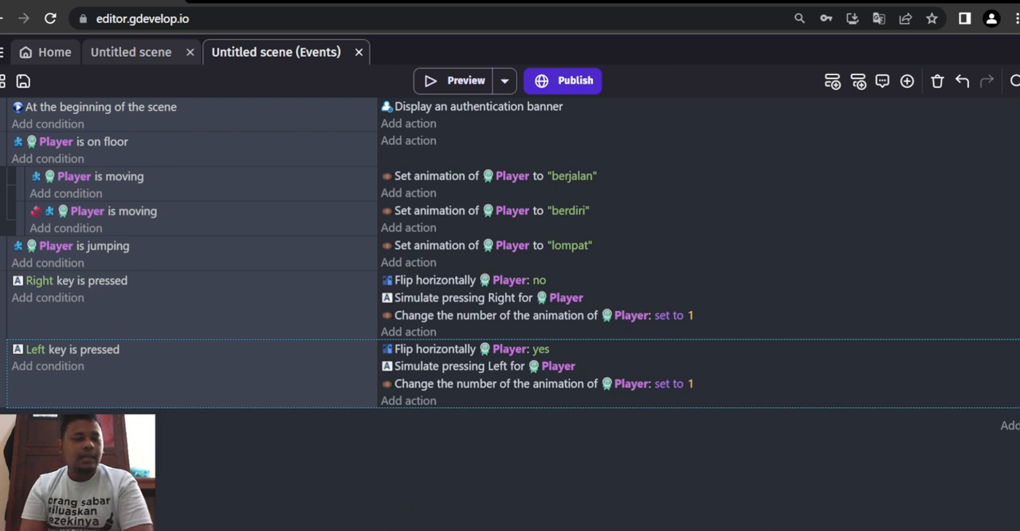
- Add a new event without conditions that centers the camera on the Player, with layer "" and camera number 0
{"action": "left_click", "coordinate": [49, 425]}
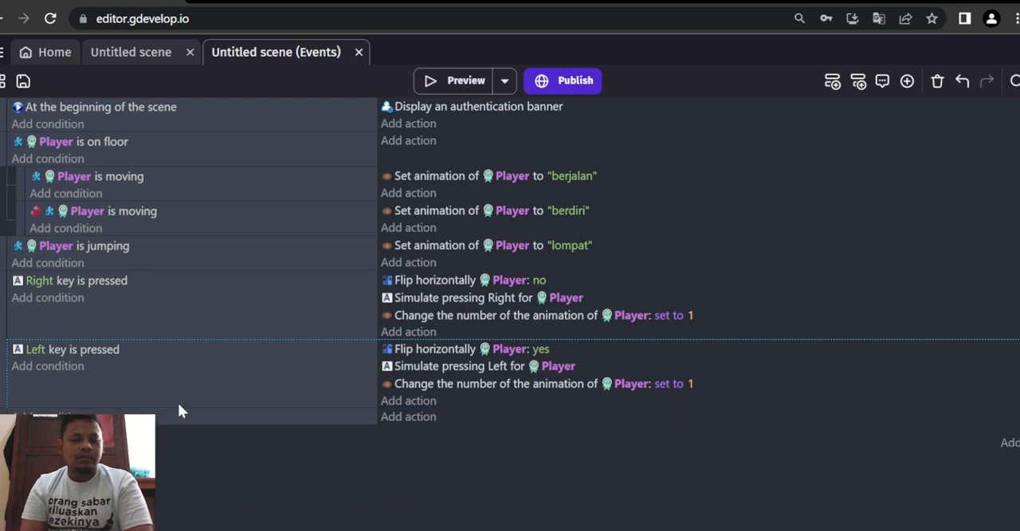
{"action": "left_click", "coordinate": [422, 416]}
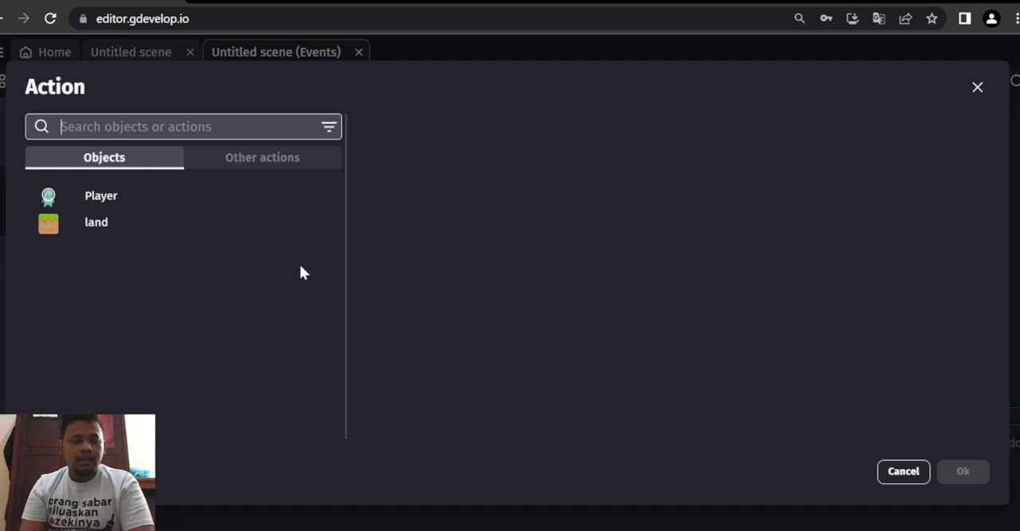
{"action": "left_click", "coordinate": [215, 160]}
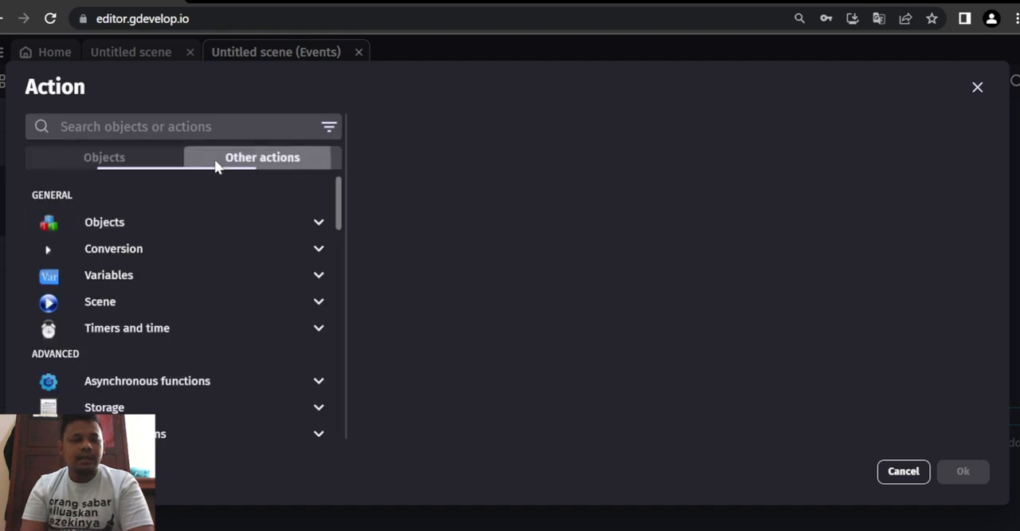
{"action": "scroll", "coordinate": [188, 313], "scroll_direction": "down", "scroll_amount": 3}
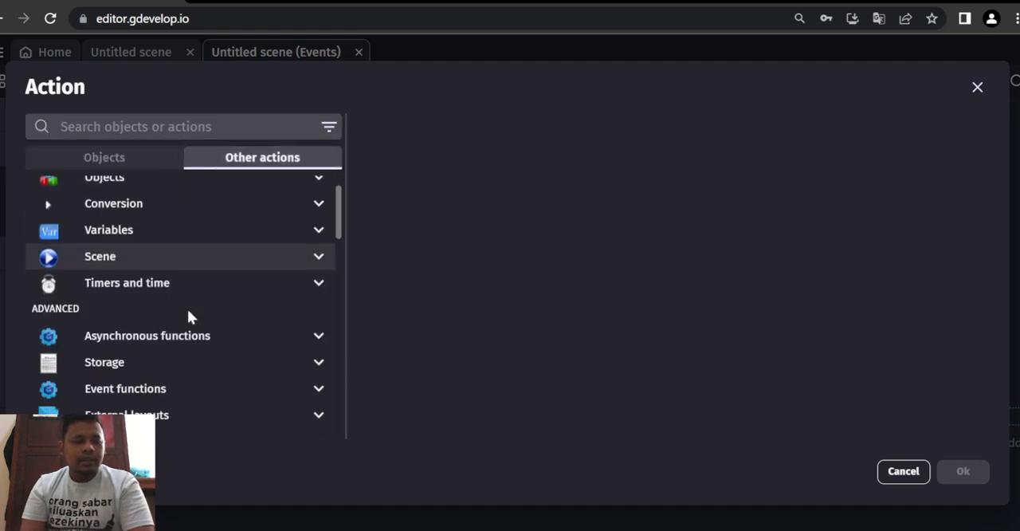
{"action": "scroll", "coordinate": [188, 318], "scroll_direction": "down", "scroll_amount": 4}
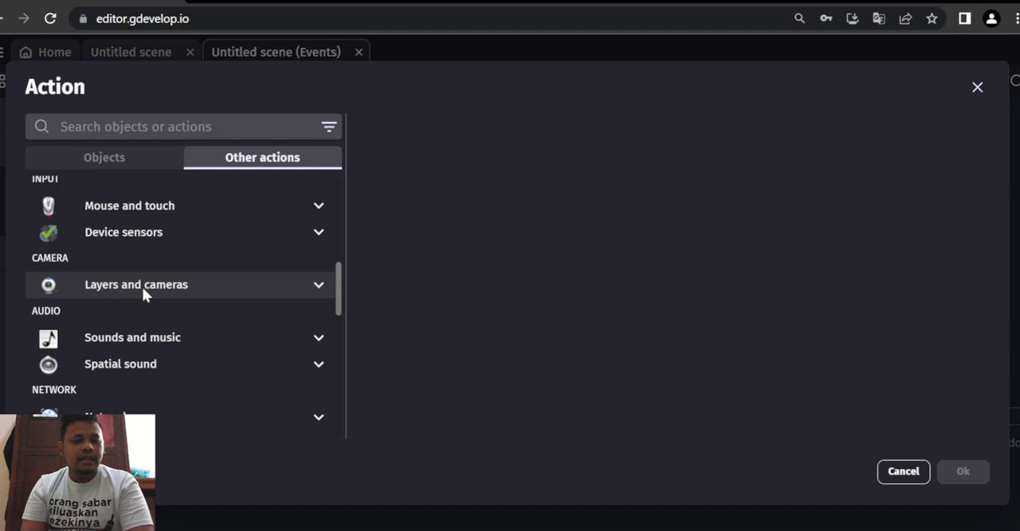
{"action": "left_click", "coordinate": [166, 287]}
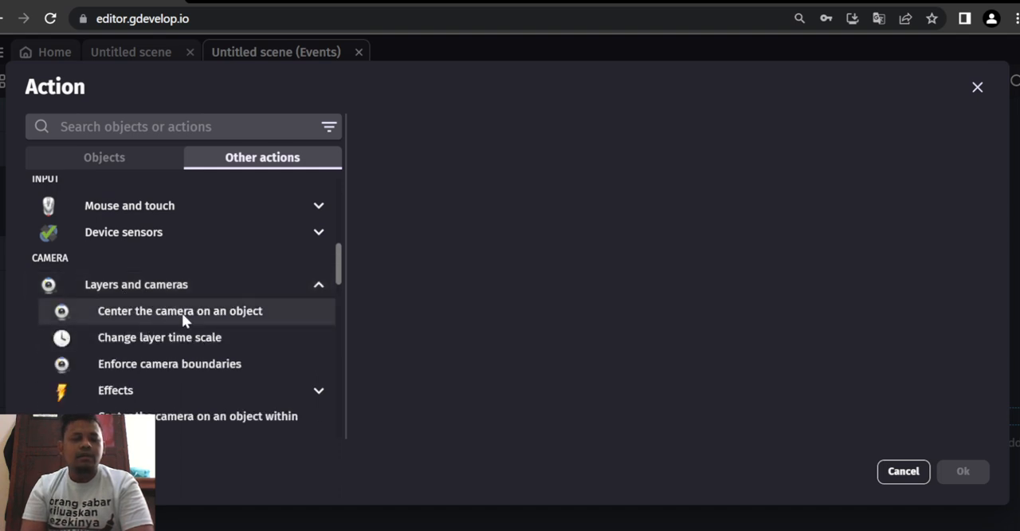
{"action": "left_click", "coordinate": [208, 318]}
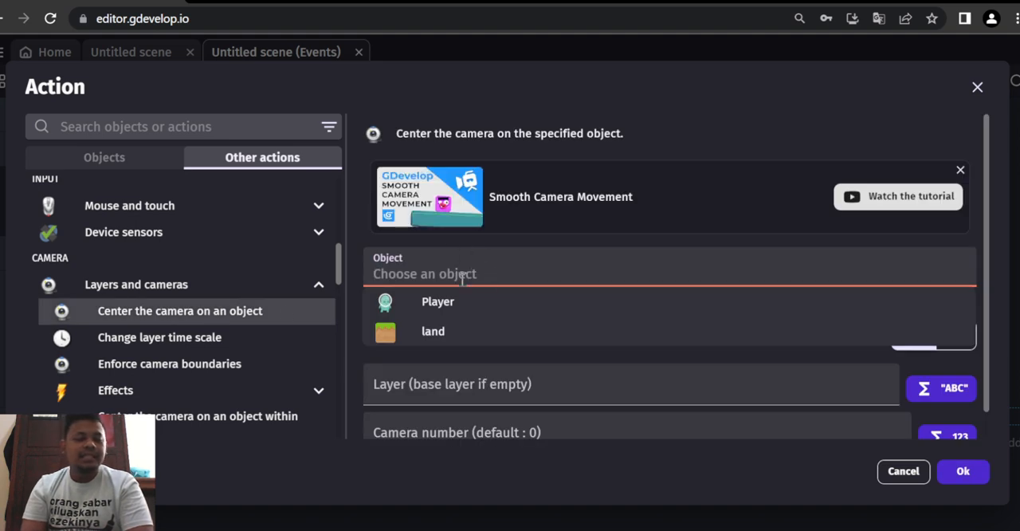
{"action": "left_click", "coordinate": [467, 301]}
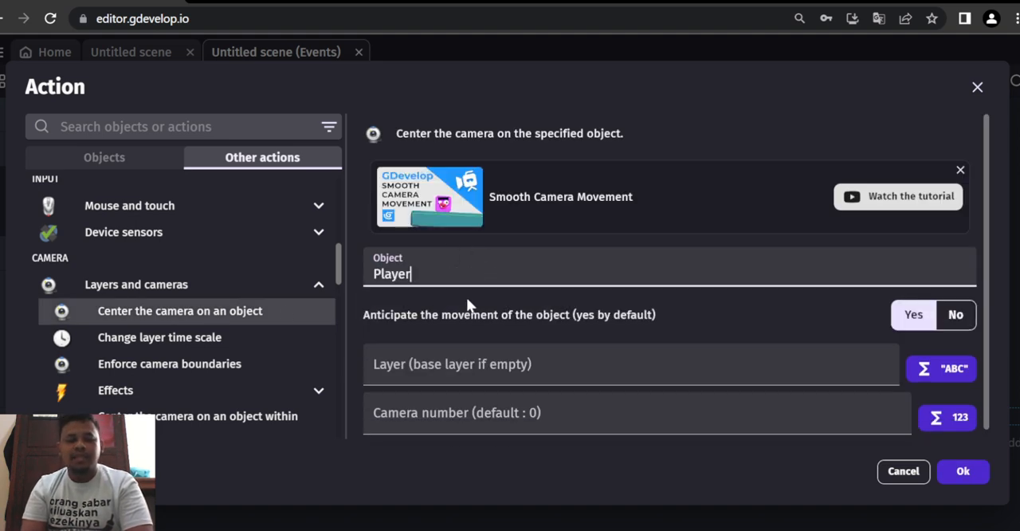
{"action": "left_click", "coordinate": [455, 358]}
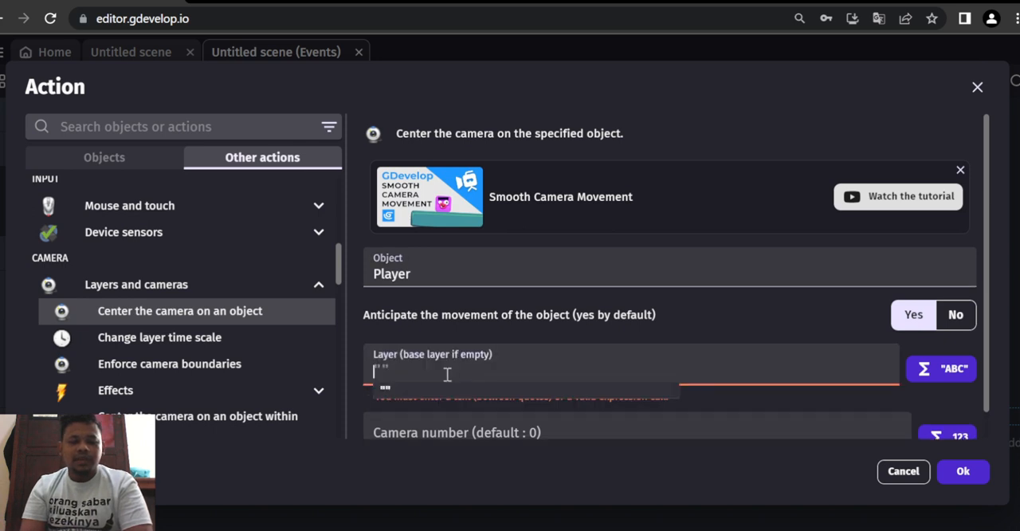
{"action": "left_click", "coordinate": [433, 386]}
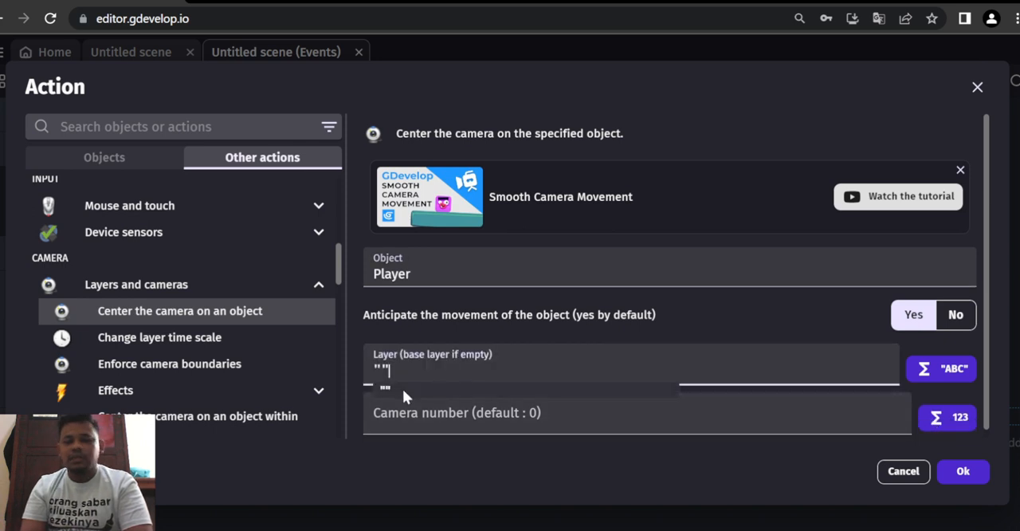
{"action": "left_click", "coordinate": [441, 414]}
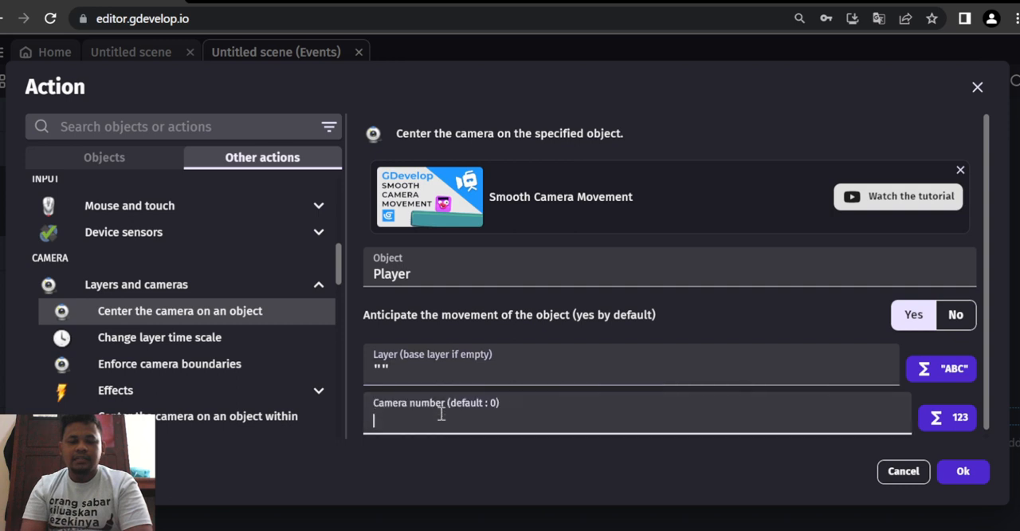
{"action": "type", "text": "0"}
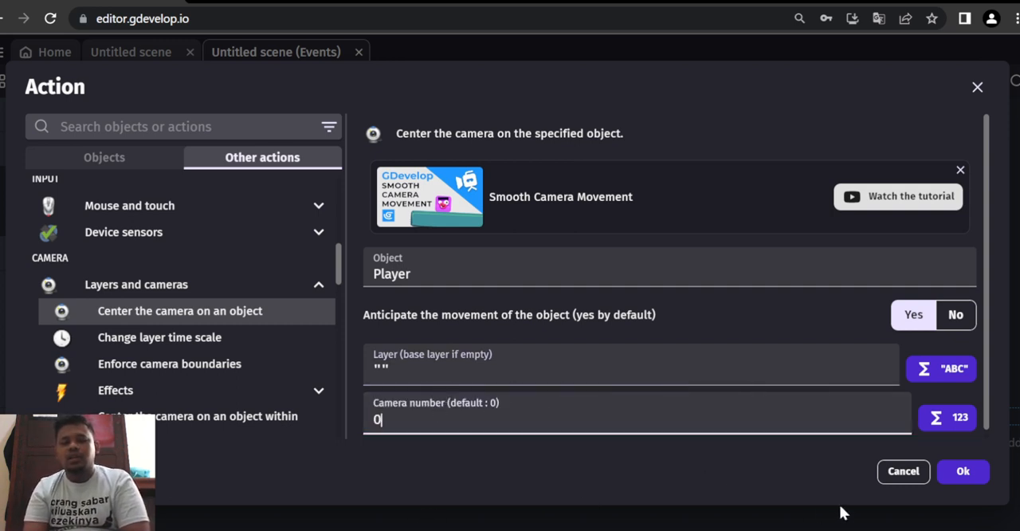
{"action": "left_click", "coordinate": [962, 471]}
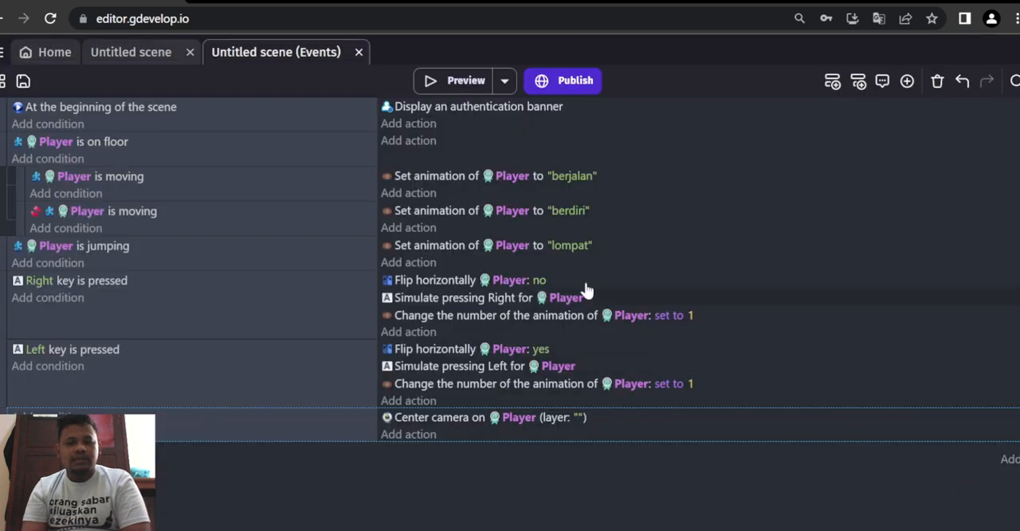
- Place a second, shorter land platform in the scene above the long one, at about X 752, Y 358
{"action": "left_click", "coordinate": [128, 54]}
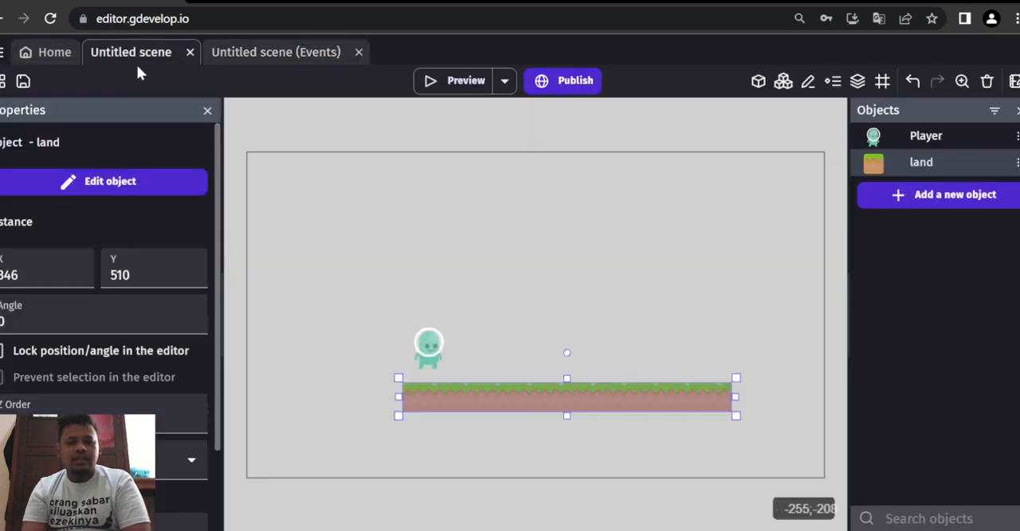
{"action": "left_click_drag", "start_coordinate": [872, 161], "coordinate": [736, 321]}
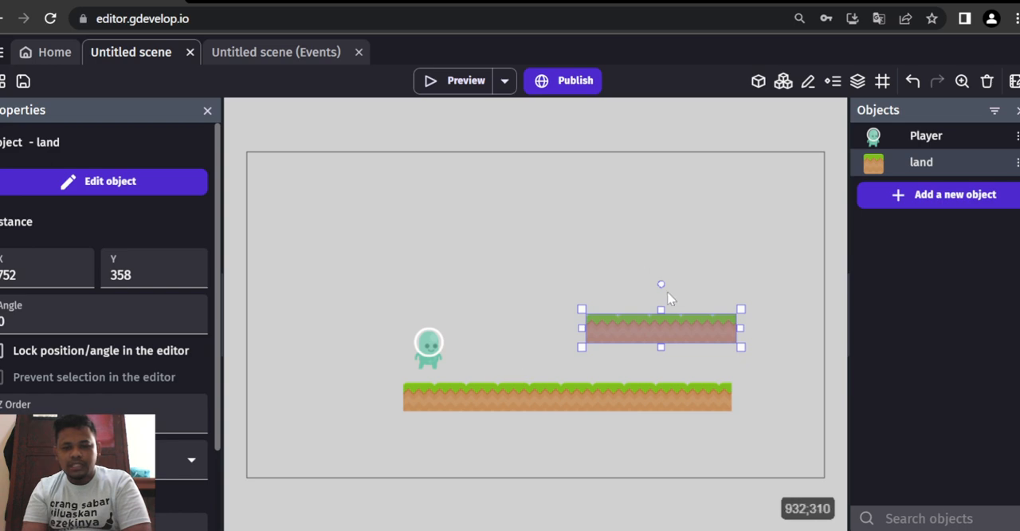
- Preview the game and test walking and jumping with the Player toward the raised land platform
{"action": "left_click", "coordinate": [462, 85]}
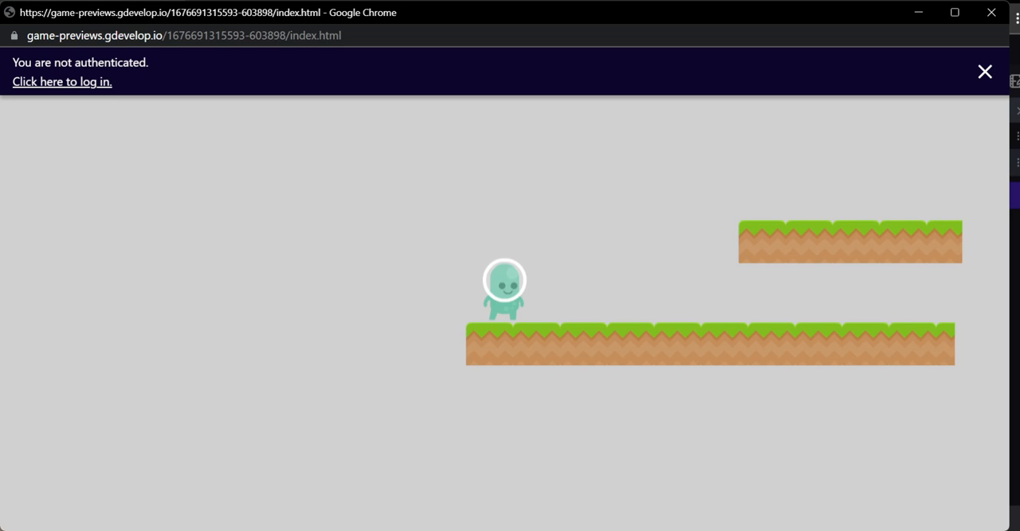
{"action": "key", "text": "Right"}
{"action": "key", "text": "space"}
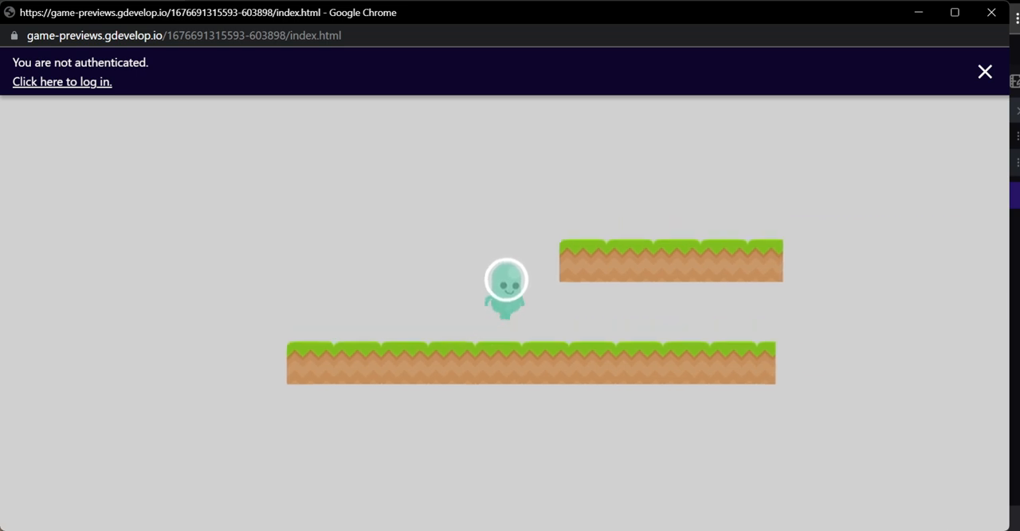
{"action": "key", "text": "Left"}
{"action": "key", "text": "Right"}
{"action": "key", "text": "space"}
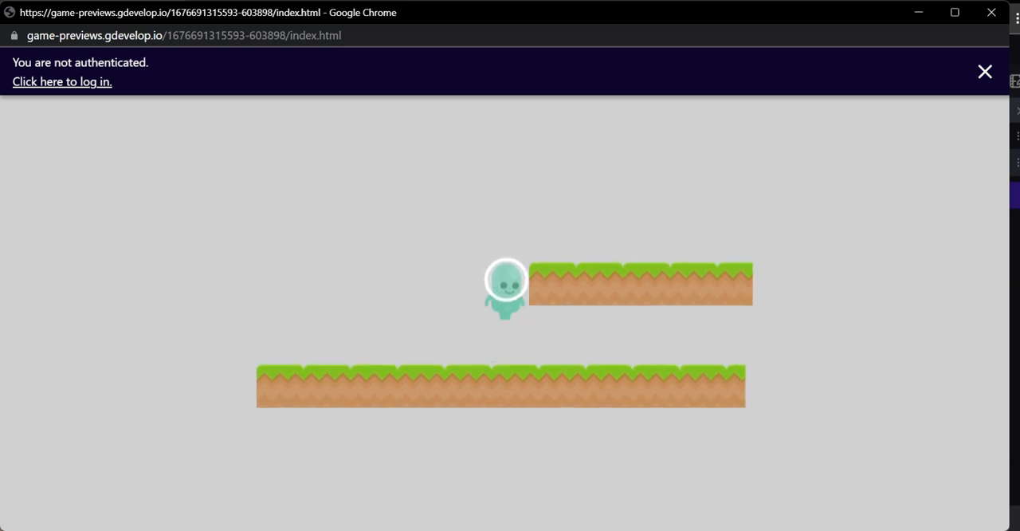
{"action": "key", "text": "space"}
{"action": "key", "text": "space"}
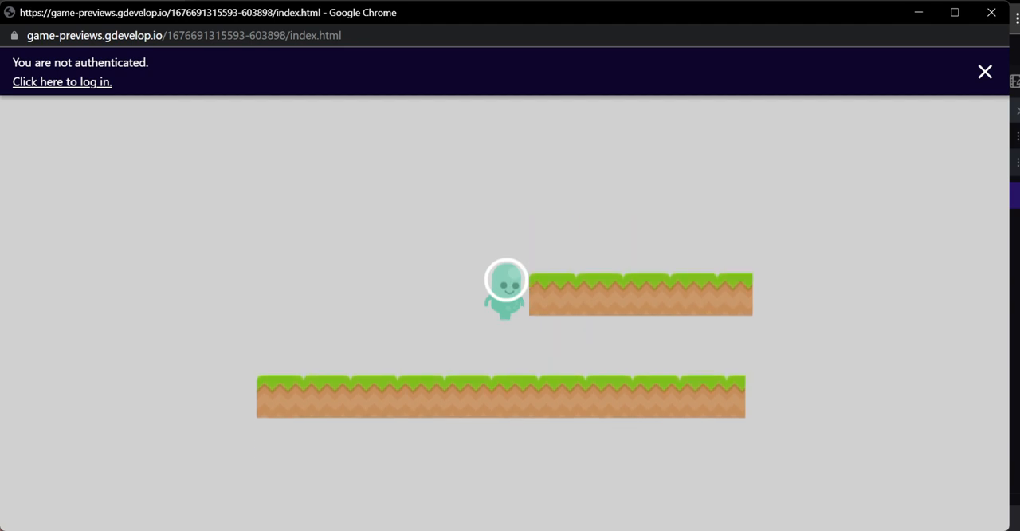
{"action": "key", "text": "Left"}
{"action": "key", "text": "space"}
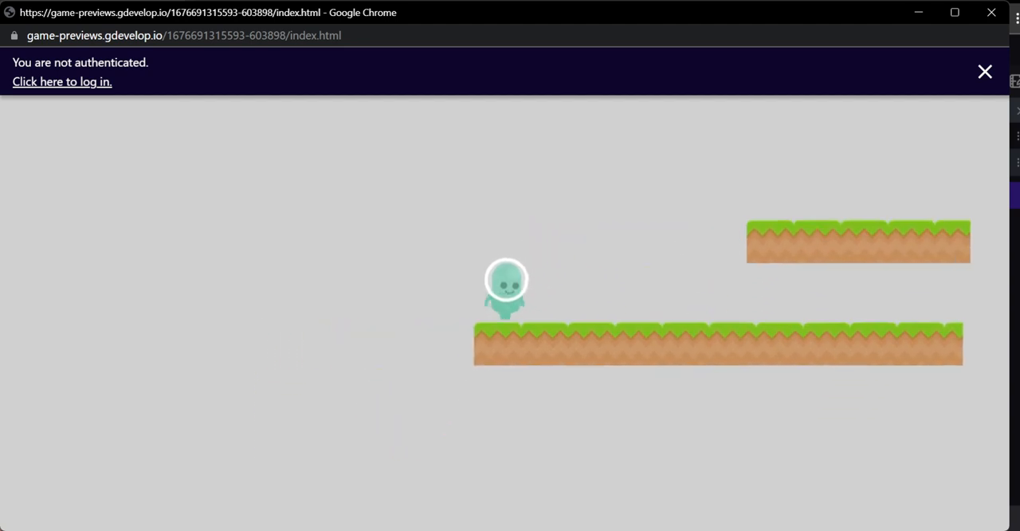
{"action": "key", "text": "Right"}
{"action": "key", "text": "space"}
{"action": "key", "text": "Left"}
{"action": "key", "text": "space"}
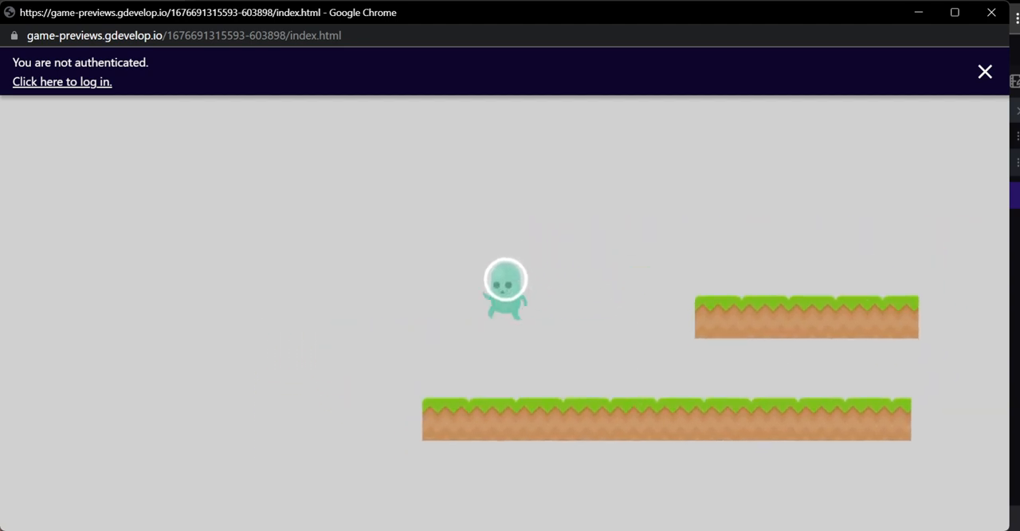
{"action": "key", "text": "Right"}
{"action": "key", "text": "space"}
{"action": "key", "text": "space"}
{"action": "key", "text": "Left"}
{"action": "key", "text": "space"}
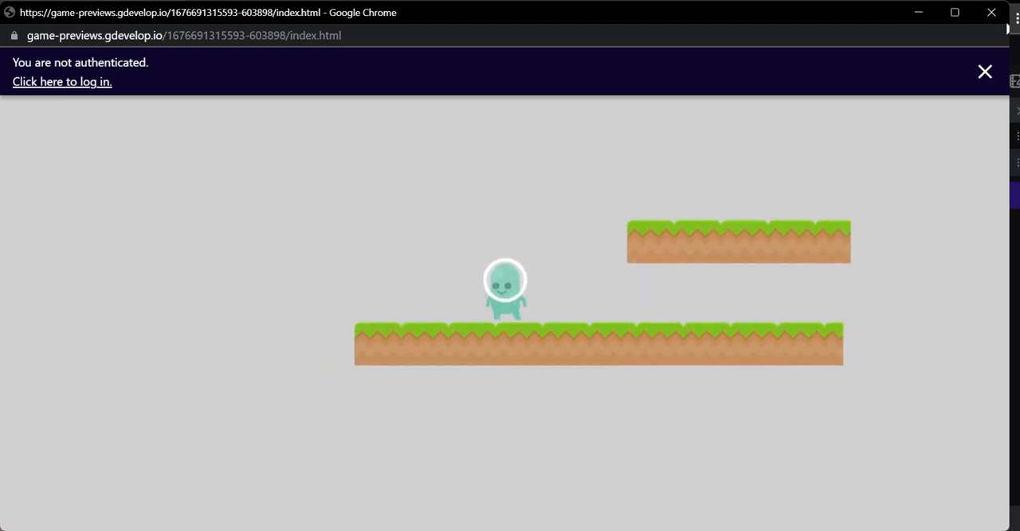
{"action": "left_click", "coordinate": [991, 12]}
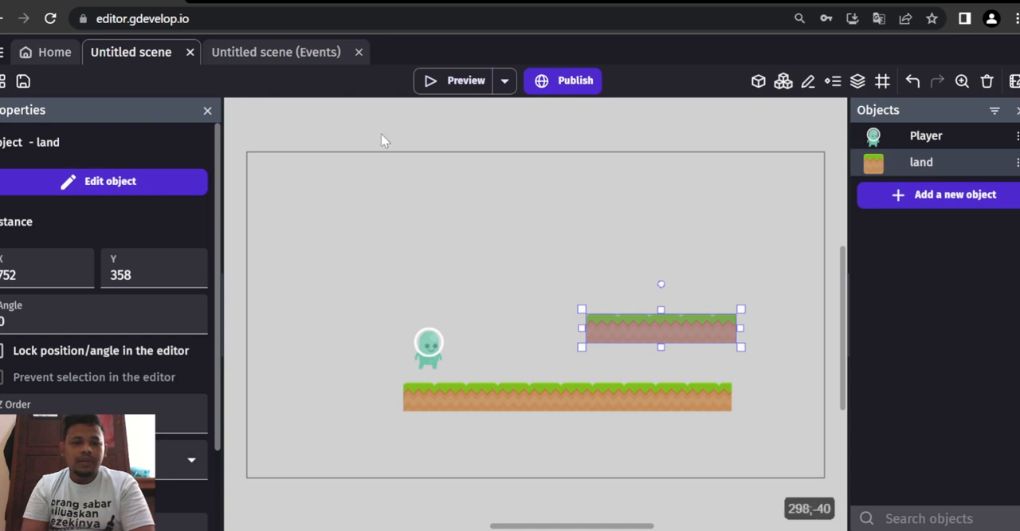
- Set the gravity of the Player's PlatformerObject behavior to 2000 and briefly preview the game
{"action": "double_click", "coordinate": [925, 136]}
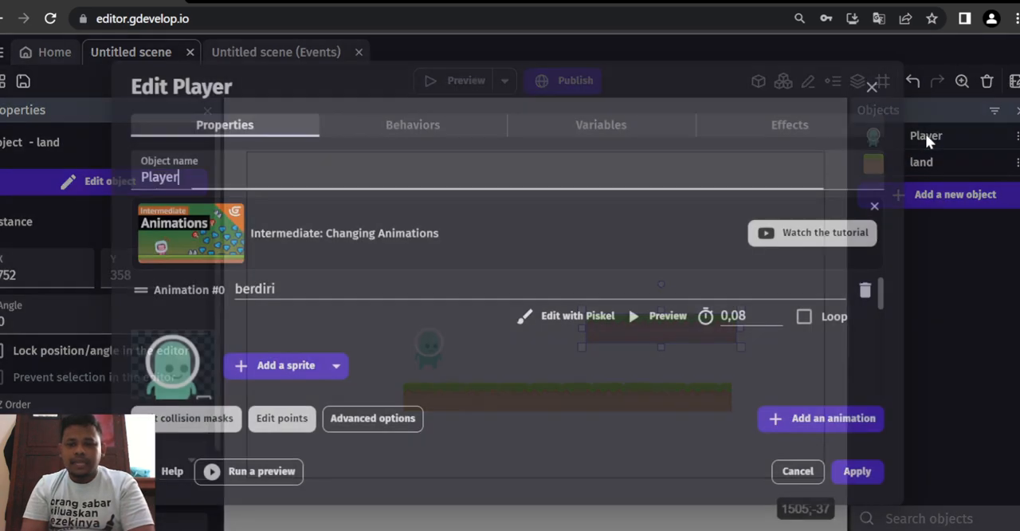
{"action": "left_click", "coordinate": [392, 129]}
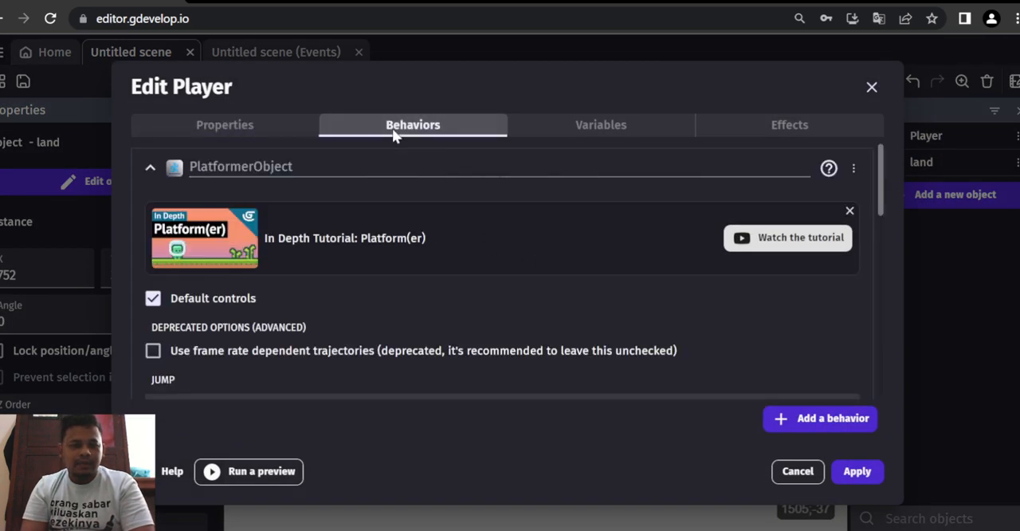
{"action": "scroll", "coordinate": [267, 287], "scroll_direction": "down", "scroll_amount": 1}
{"action": "double_click", "coordinate": [232, 339]}
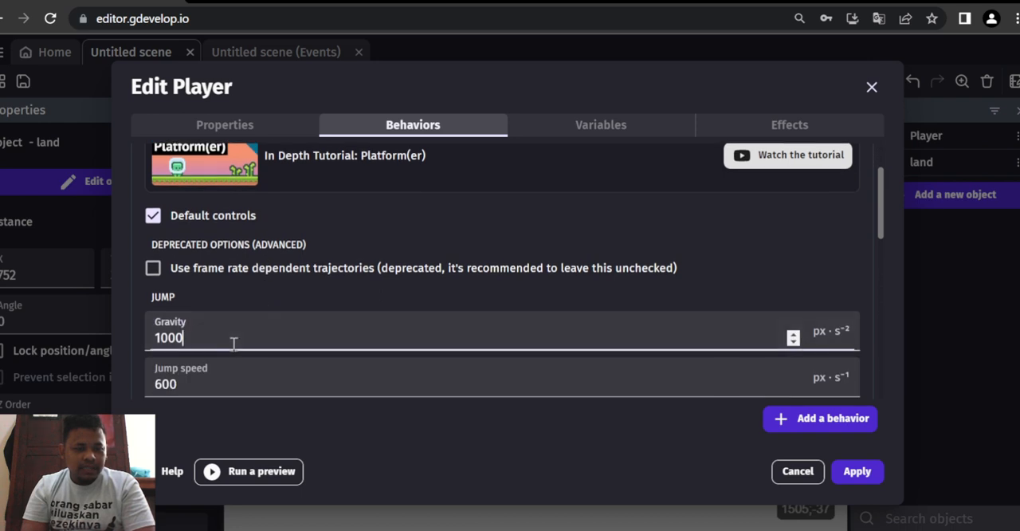
{"action": "type", "text": "998"}
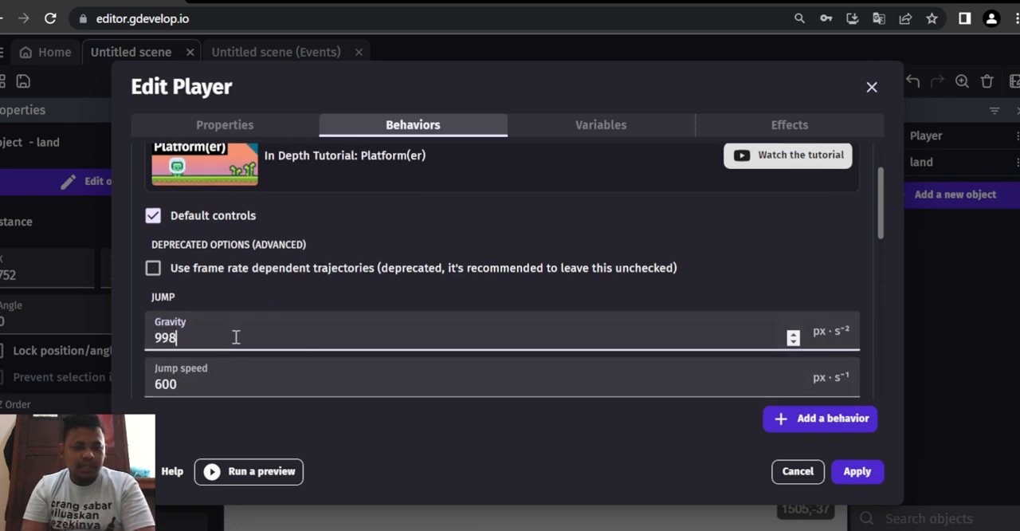
{"action": "key", "text": "Up"}
{"action": "key", "text": "Up"}
{"action": "key", "text": "Up"}
{"action": "key", "text": "Up"}
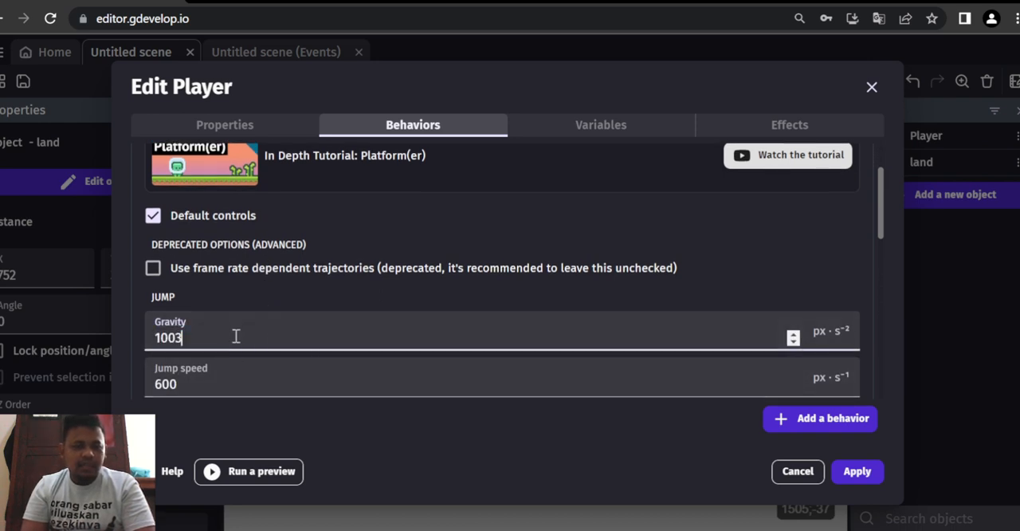
{"action": "double_click", "coordinate": [235, 337]}
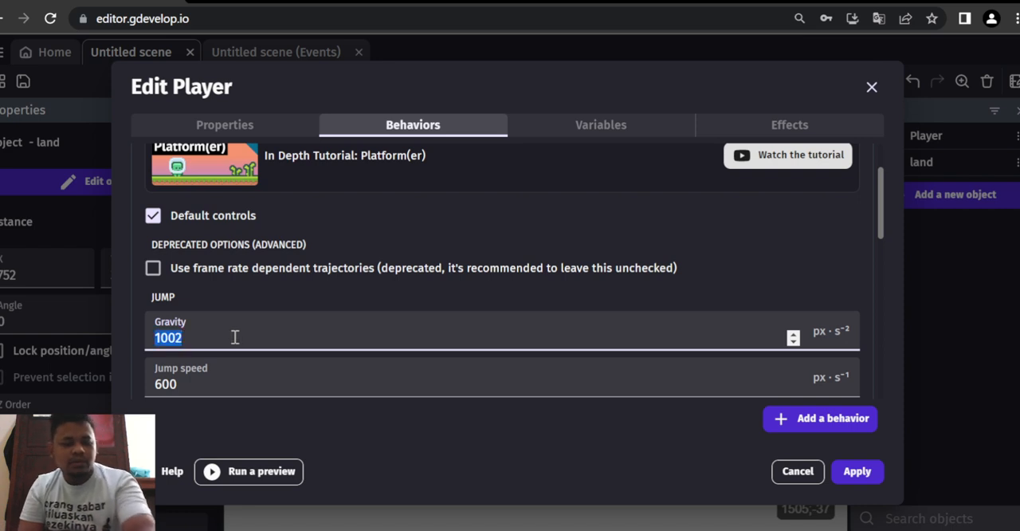
{"action": "type", "text": "2000"}
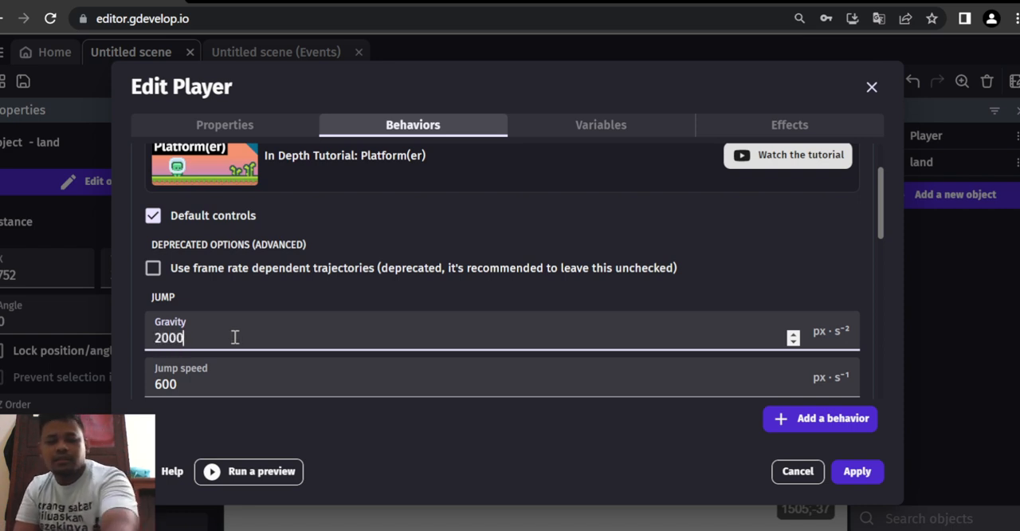
{"action": "left_click", "coordinate": [870, 473]}
{"action": "left_click", "coordinate": [482, 80]}
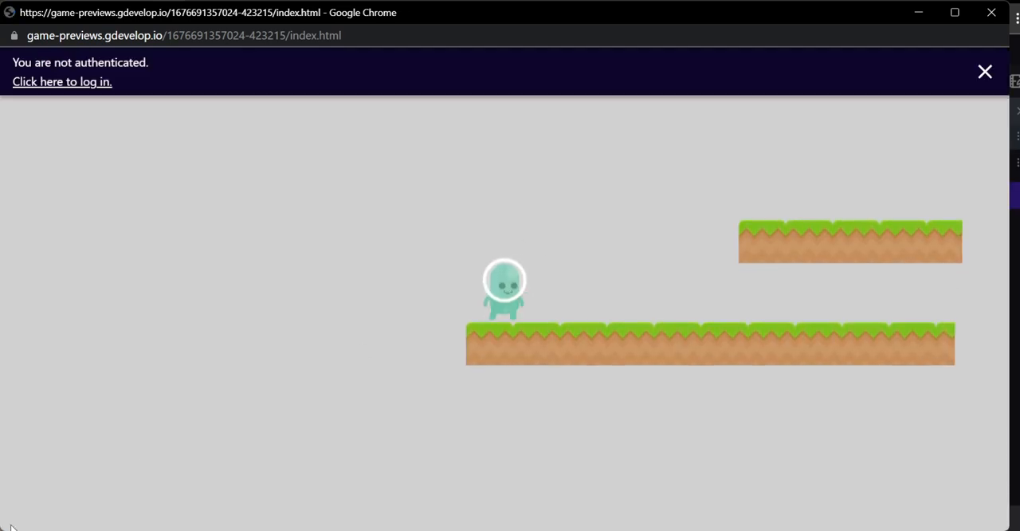
{"action": "left_click", "coordinate": [992, 12]}
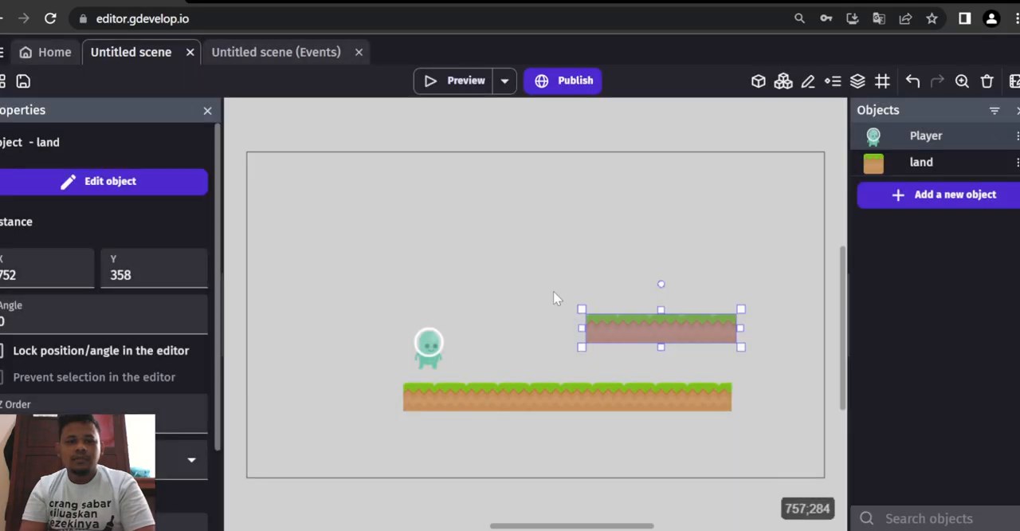
- Set the gravity of the Player's PlatformerObject behavior to 500 and apply the change
{"action": "double_click", "coordinate": [952, 135]}
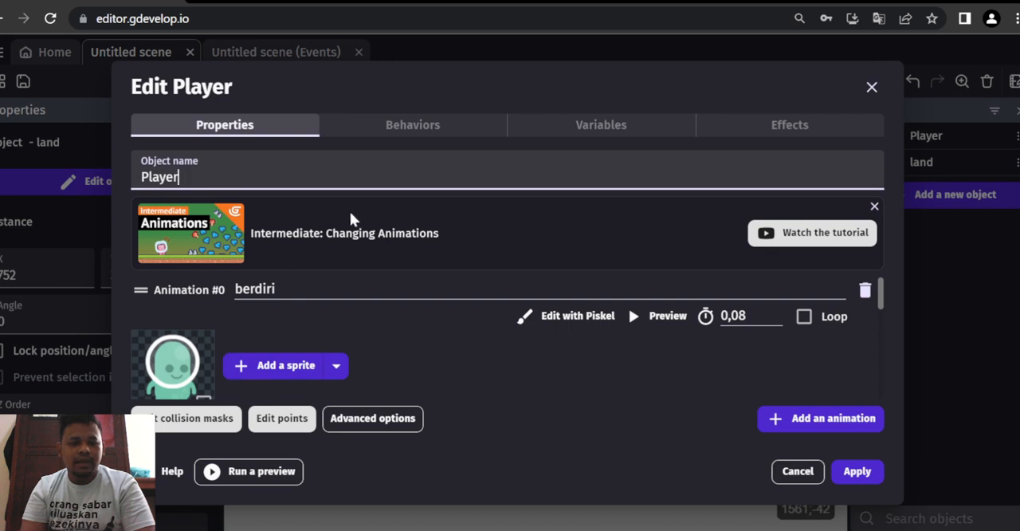
{"action": "left_click", "coordinate": [392, 127]}
{"action": "scroll", "coordinate": [253, 359], "scroll_direction": "down", "scroll_amount": 1}
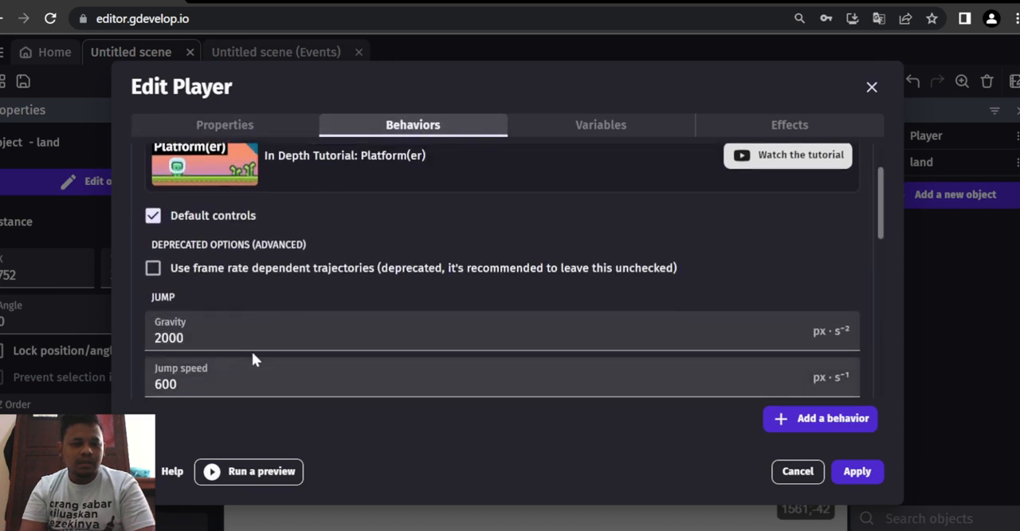
{"action": "left_click", "coordinate": [247, 338]}
{"action": "double_click", "coordinate": [248, 338]}
{"action": "type", "text": "500"}
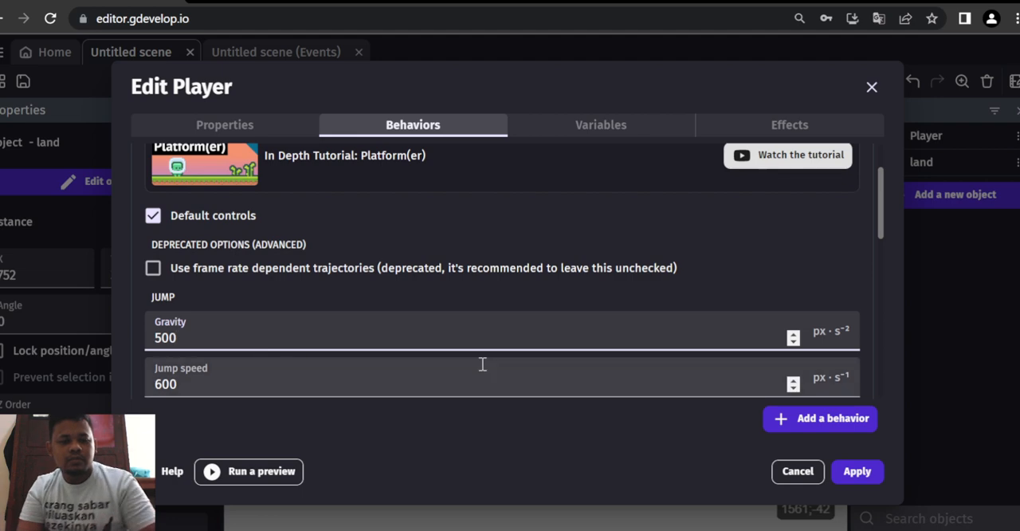
{"action": "left_click", "coordinate": [857, 472]}
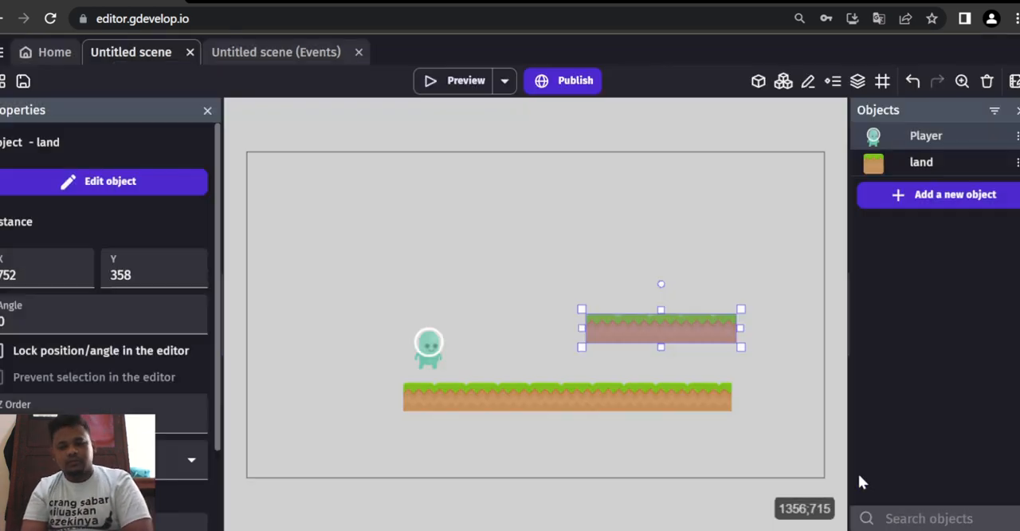
- Preview the game and test jumping with the Player between the long platform and the raised one
{"action": "left_click", "coordinate": [440, 83]}
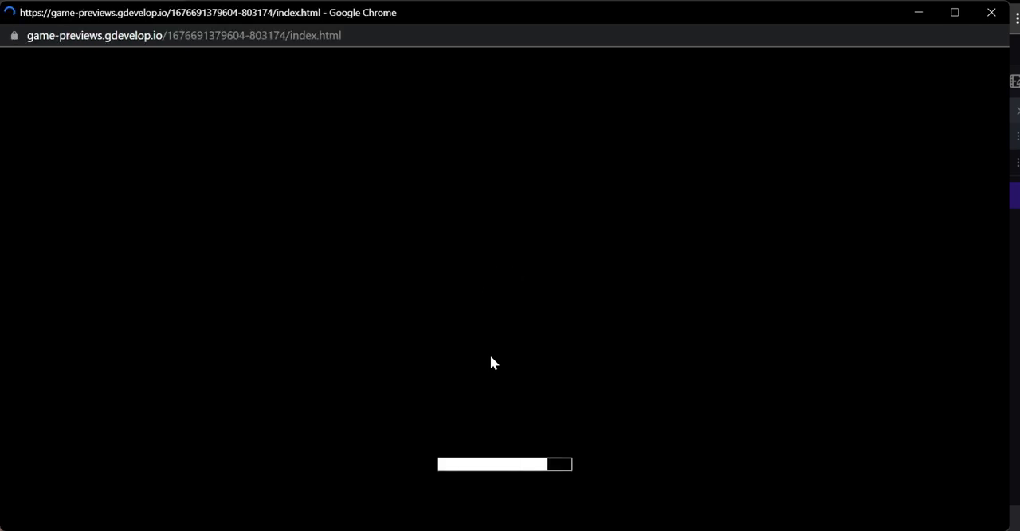
{"action": "key", "text": "Right"}
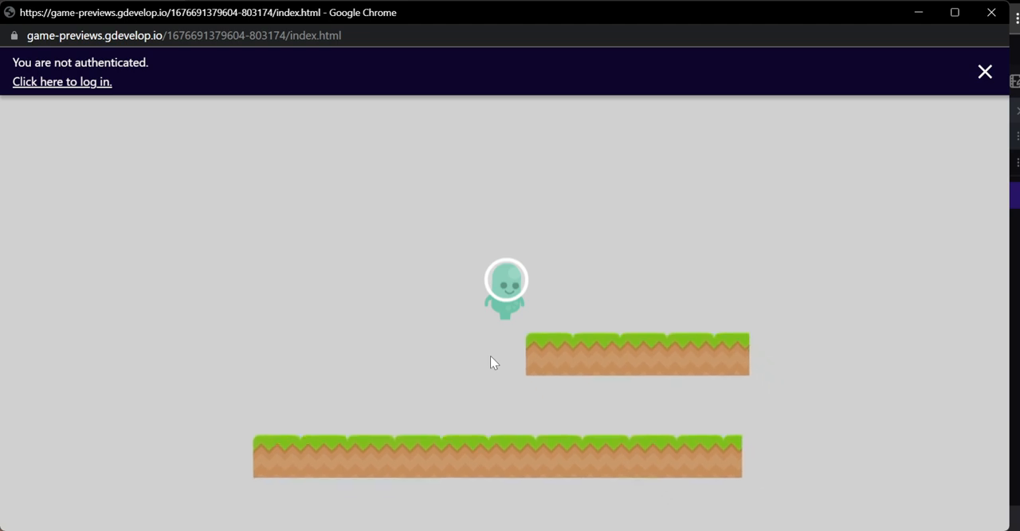
{"action": "key", "text": "space"}
{"action": "key", "text": "Left"}
{"action": "key", "text": "space"}
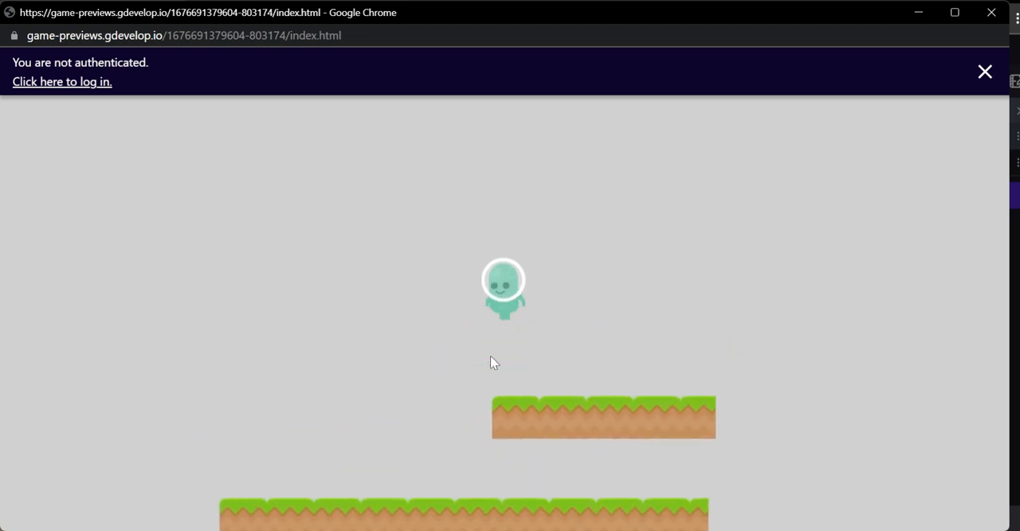
{"action": "key", "text": "Right"}
{"action": "key", "text": "space"}
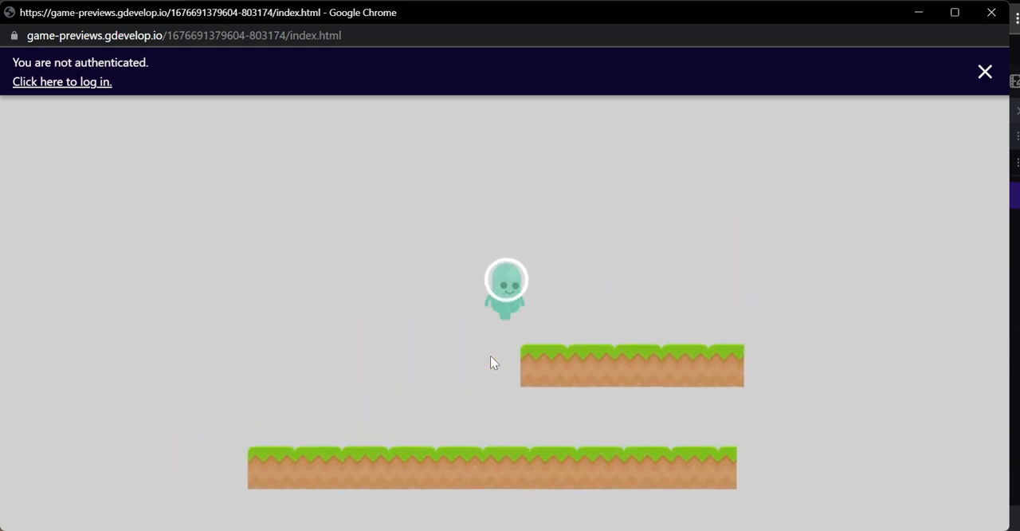
{"action": "key", "text": "Right"}
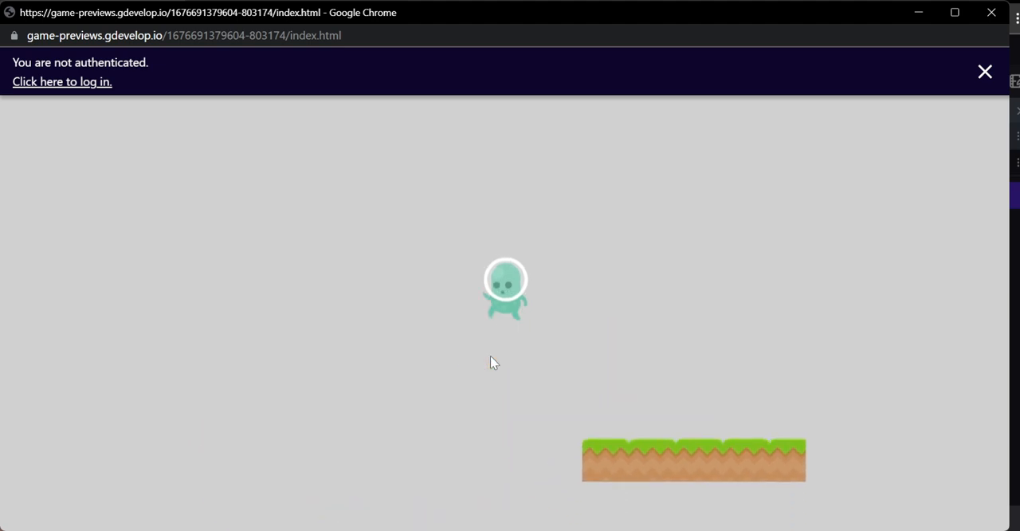
{"action": "key", "text": "Left"}
{"action": "key", "text": "Right"}
{"action": "key", "text": "space"}
{"action": "key", "text": "Right"}
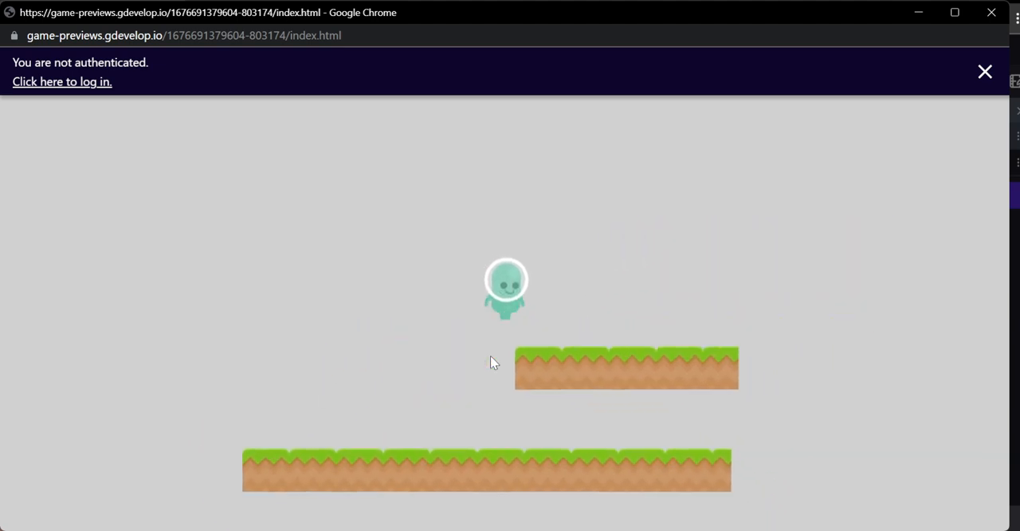
{"action": "key", "text": "space"}
{"action": "key", "text": "Left"}
{"action": "key", "text": "Right"}
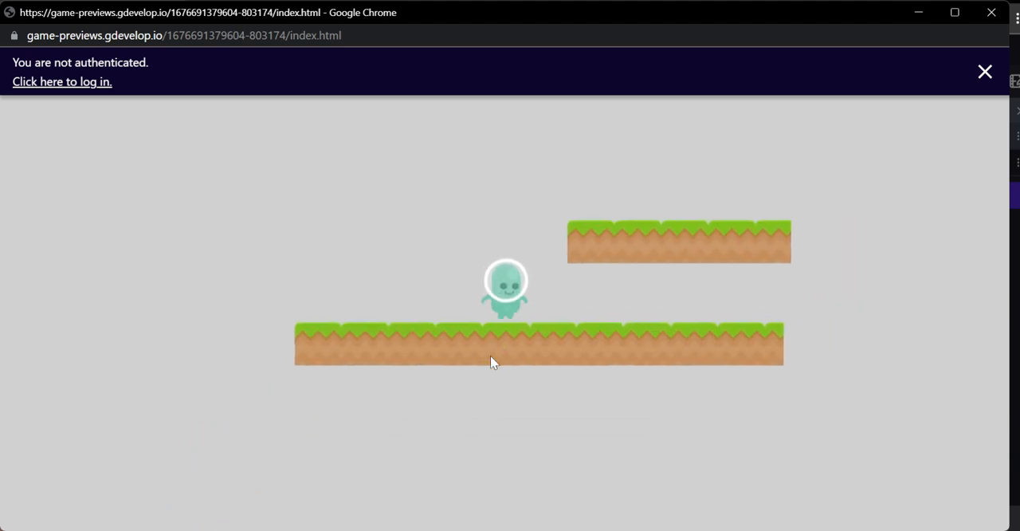
{"action": "key", "text": "space"}
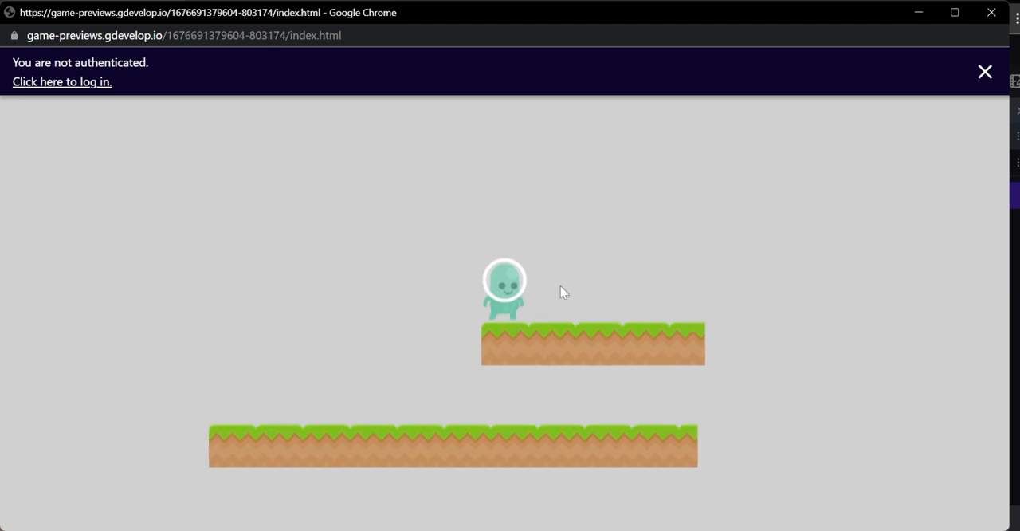
{"action": "left_click", "coordinate": [991, 12]}
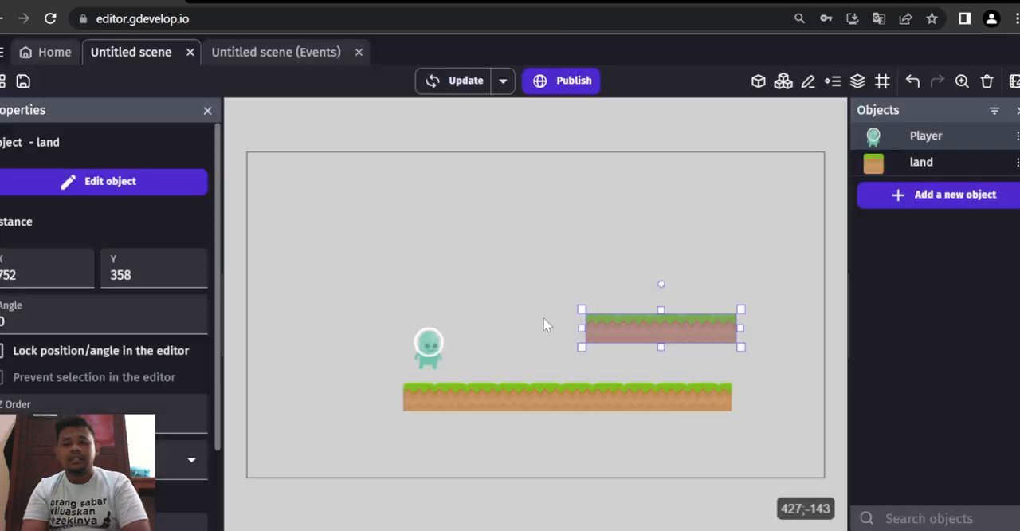
- Move the raised land platform to about X 765, Y 328 and extend its right end slightly
{"action": "mouse_move", "coordinate": [621, 328]}
{"action": "left_mouse_down"}
{"action": "mouse_move", "coordinate": [620, 308]}
{"action": "mouse_move", "coordinate": [631, 314]}
{"action": "left_mouse_up"}
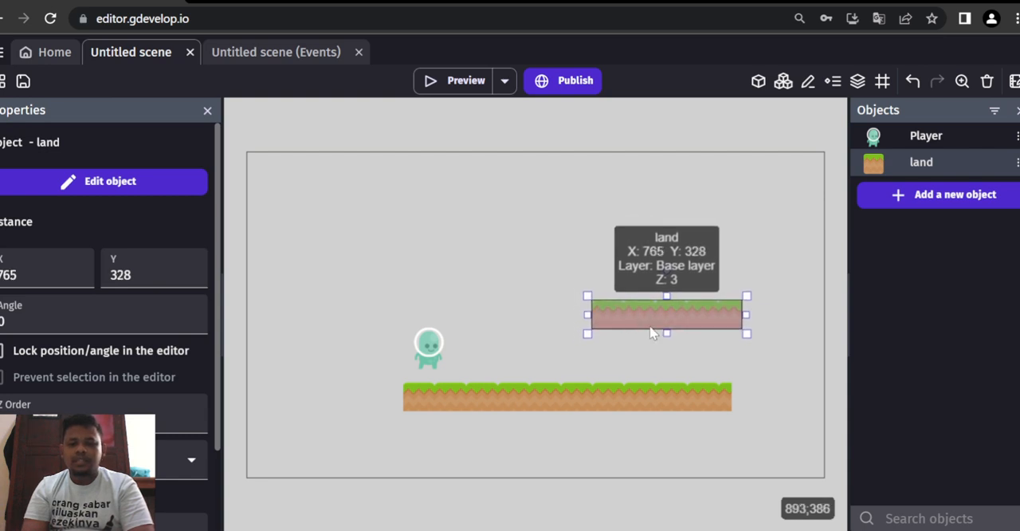
{"action": "left_click_drag", "start_coordinate": [751, 316], "coordinate": [775, 319]}
{"action": "left_click", "coordinate": [636, 371]}
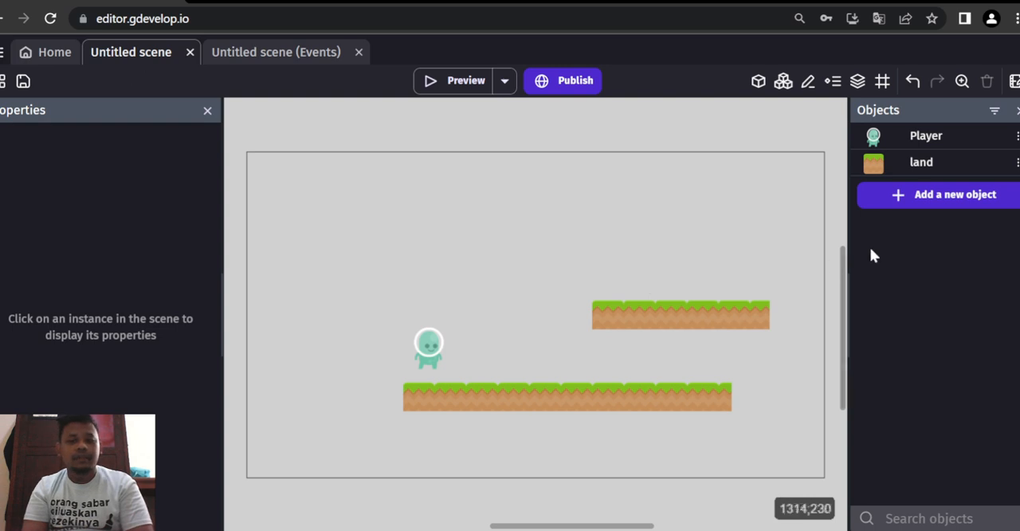
- Create a new Sprite object named cloud and add an animation named cloud to it
{"action": "left_click", "coordinate": [945, 196]}
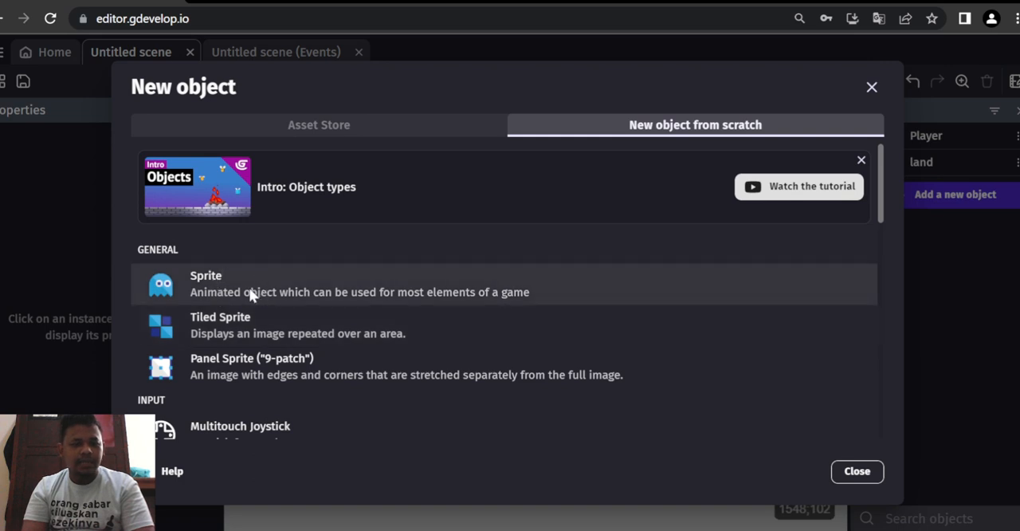
{"action": "left_click", "coordinate": [250, 293]}
{"action": "double_click", "coordinate": [293, 165]}
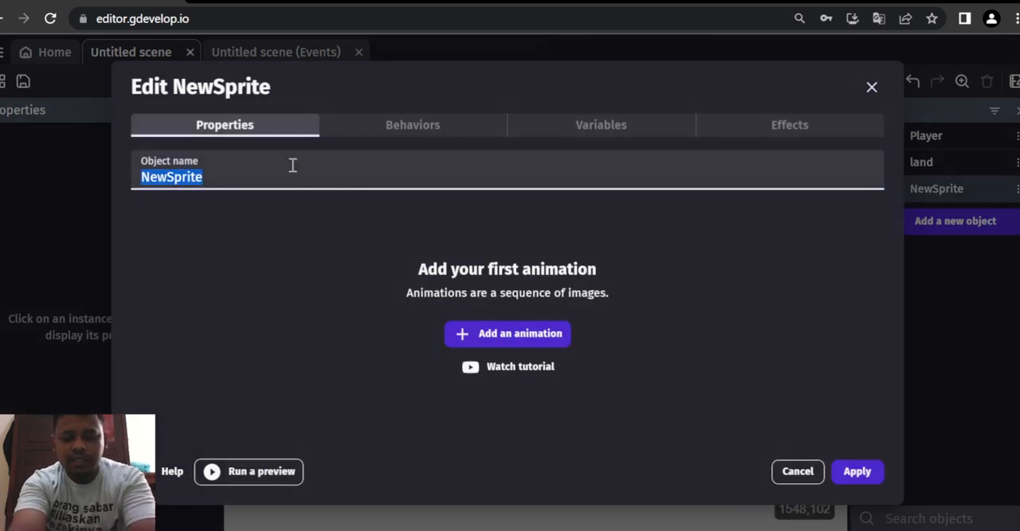
{"action": "type", "text": "cloud"}
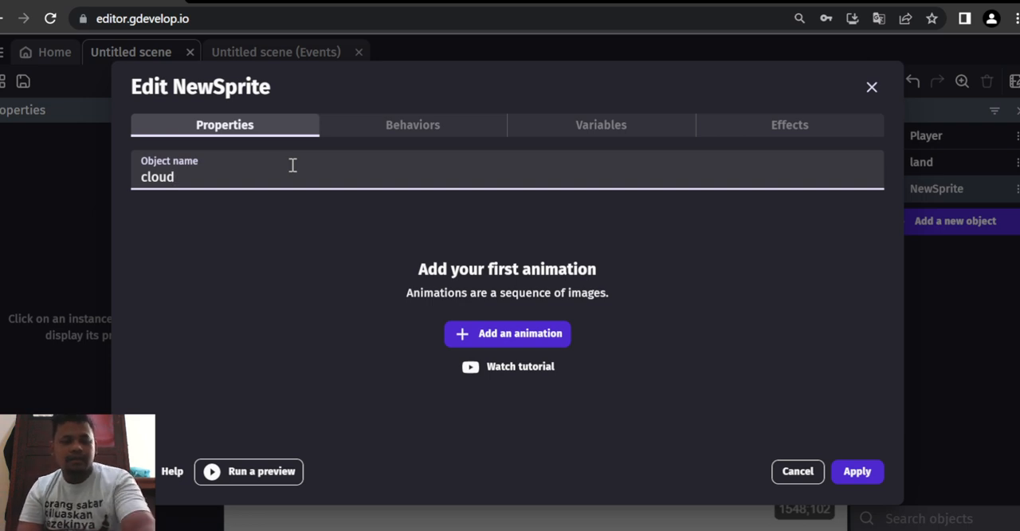
{"action": "left_click", "coordinate": [479, 335]}
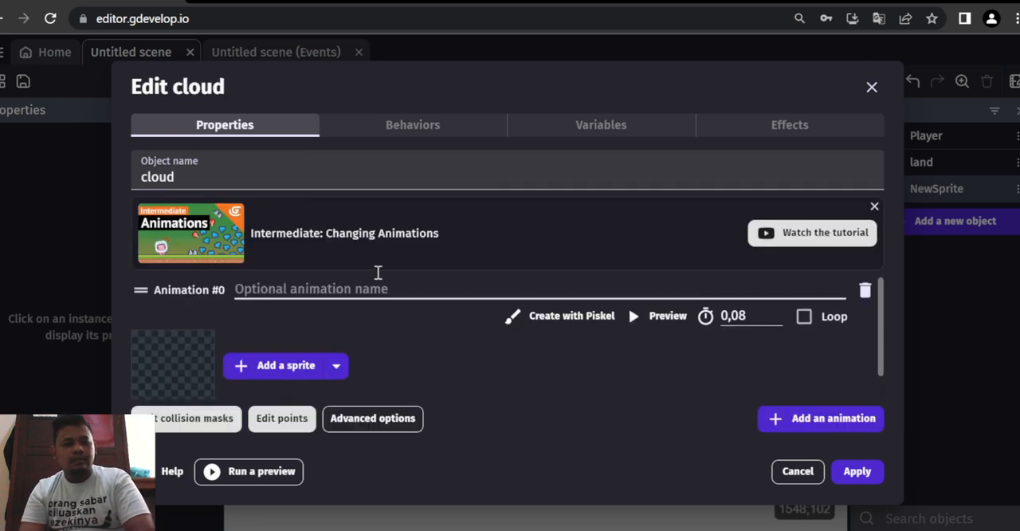
{"action": "left_click", "coordinate": [351, 298]}
{"action": "type", "text": "cloud"}
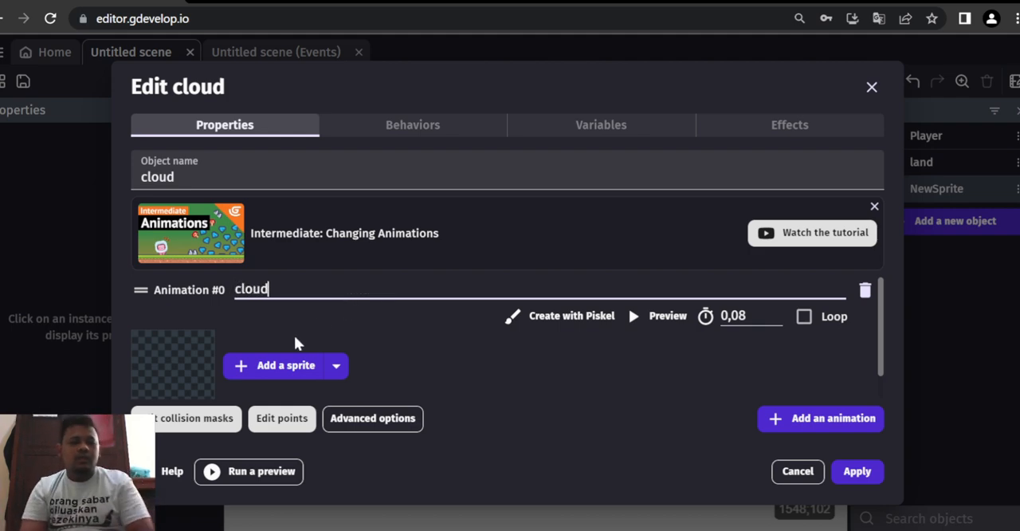
- Load the images cloud1, cloud2 and cloud3 from the platformer folder as frames of the cloud animation
{"action": "left_click", "coordinate": [247, 373]}
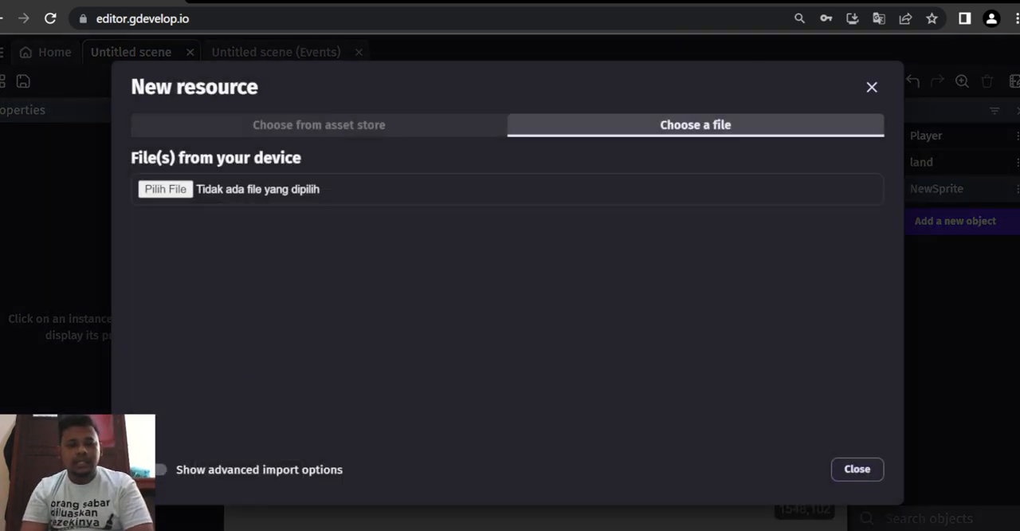
{"action": "left_click", "coordinate": [165, 190]}
{"action": "scroll", "coordinate": [202, 134], "scroll_direction": "down", "scroll_amount": 5}
{"action": "left_click", "coordinate": [177, 94]}
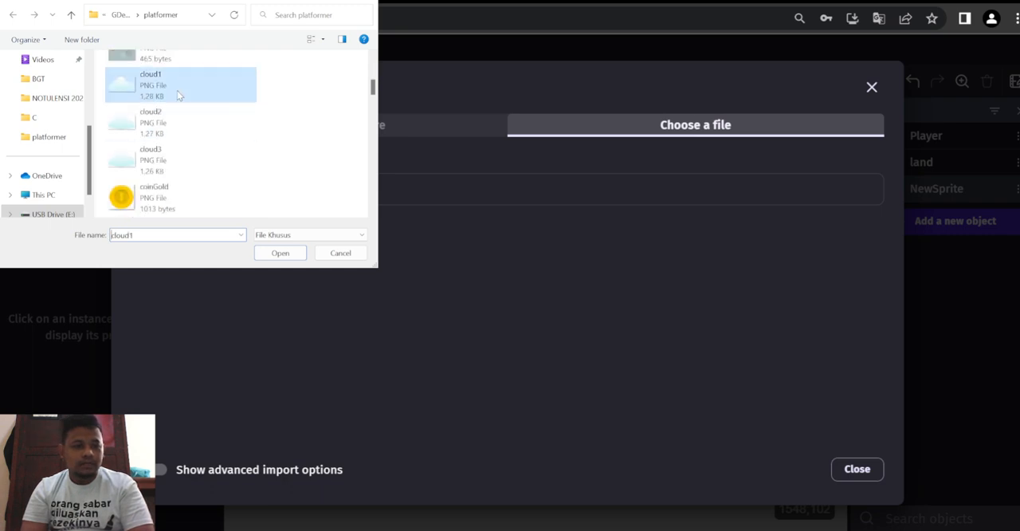
{"action": "left_click", "coordinate": [167, 165], "text": "shift"}
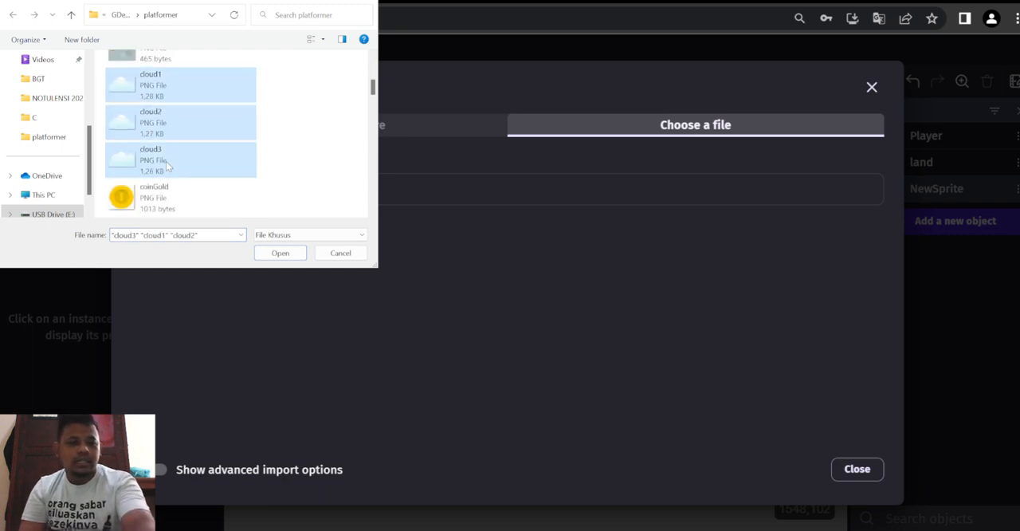
{"action": "left_click", "coordinate": [279, 253]}
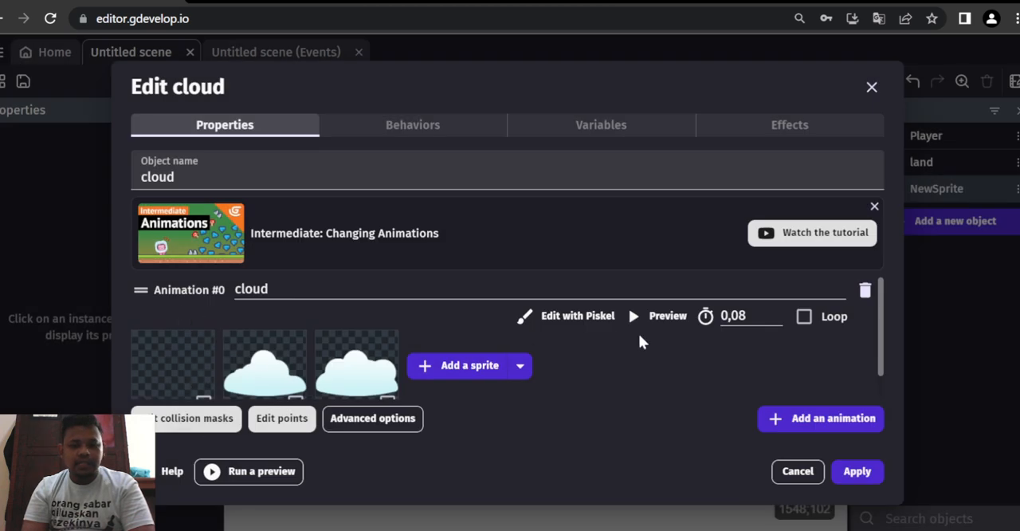
- Make the cloud animation loop, set its speed to 3 frames per second while previewing it, and apply the object
{"action": "left_click", "coordinate": [803, 316]}
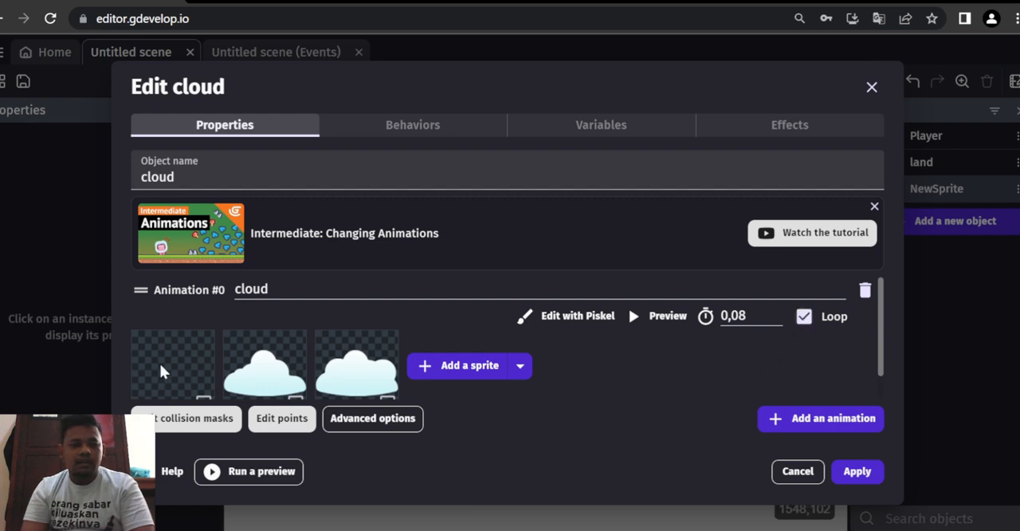
{"action": "left_click", "coordinate": [660, 316]}
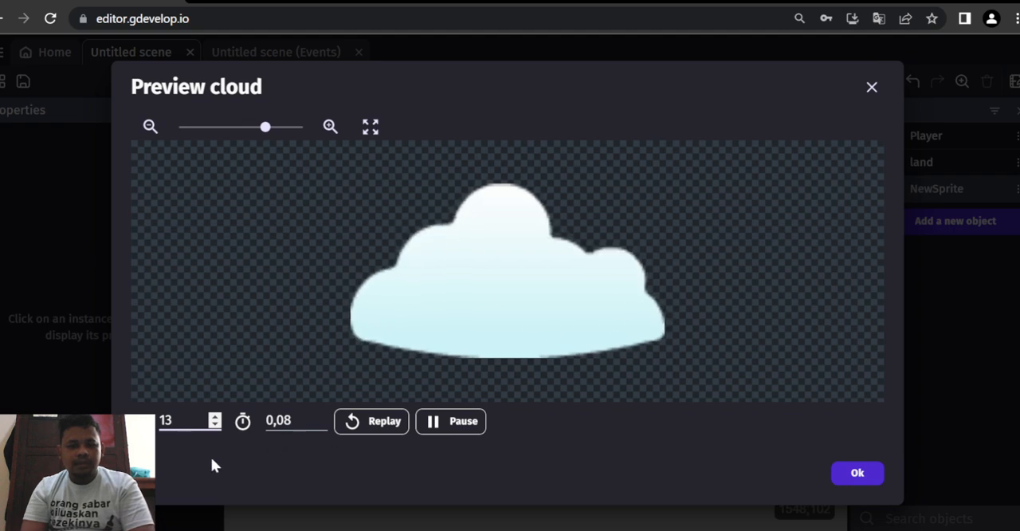
{"action": "left_click", "coordinate": [214, 425]}
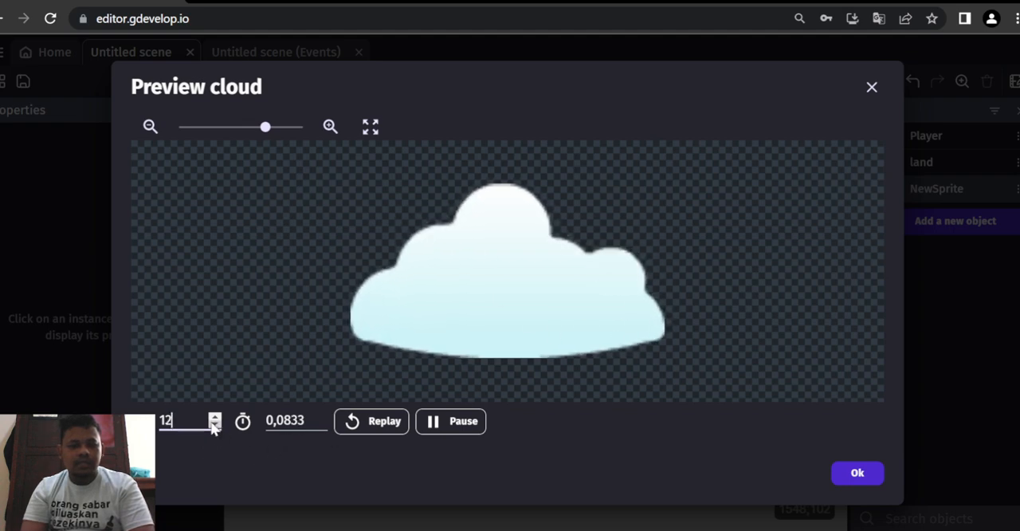
{"action": "left_click", "coordinate": [214, 425]}
{"action": "left_click", "coordinate": [215, 425]}
{"action": "left_click", "coordinate": [214, 425]}
{"action": "left_click", "coordinate": [214, 424]}
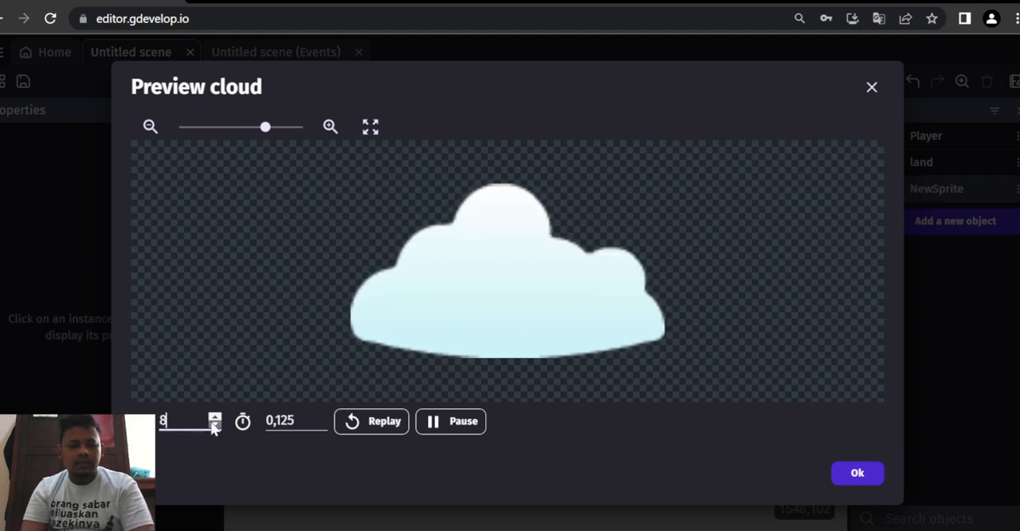
{"action": "left_click", "coordinate": [215, 425]}
{"action": "left_click", "coordinate": [214, 425]}
{"action": "left_click", "coordinate": [215, 425]}
{"action": "left_click", "coordinate": [214, 425]}
{"action": "left_click", "coordinate": [215, 425]}
{"action": "left_click", "coordinate": [215, 425]}
{"action": "left_click", "coordinate": [214, 425]}
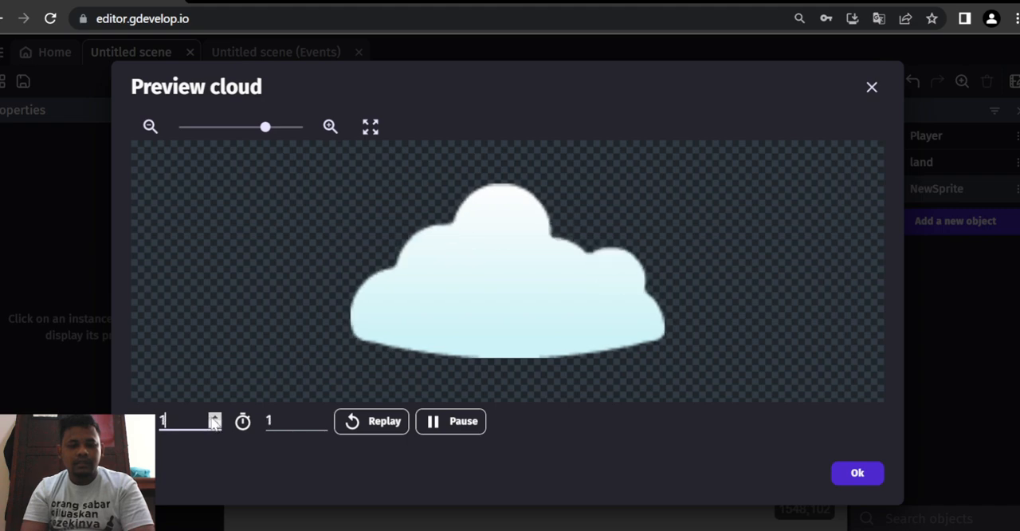
{"action": "left_click", "coordinate": [215, 417]}
{"action": "left_click", "coordinate": [214, 417]}
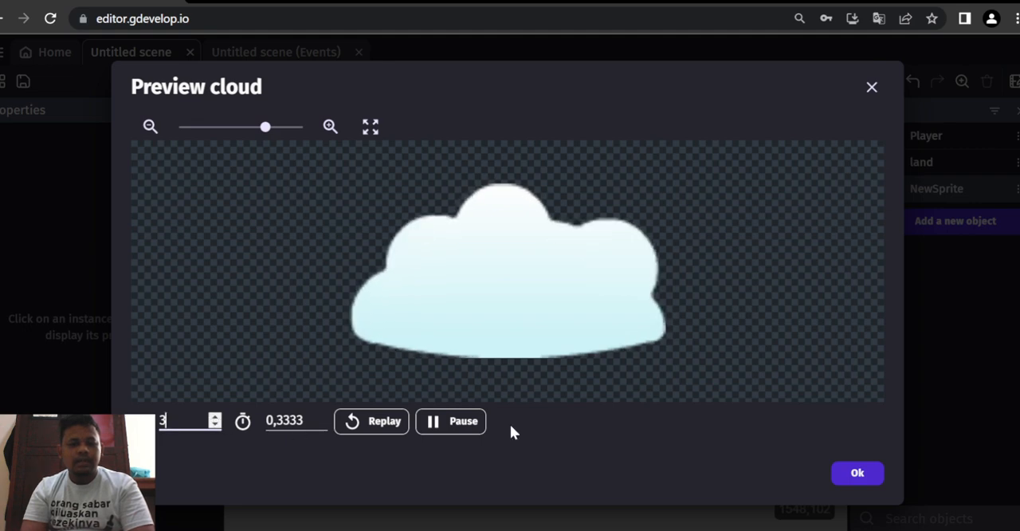
{"action": "left_click", "coordinate": [858, 473]}
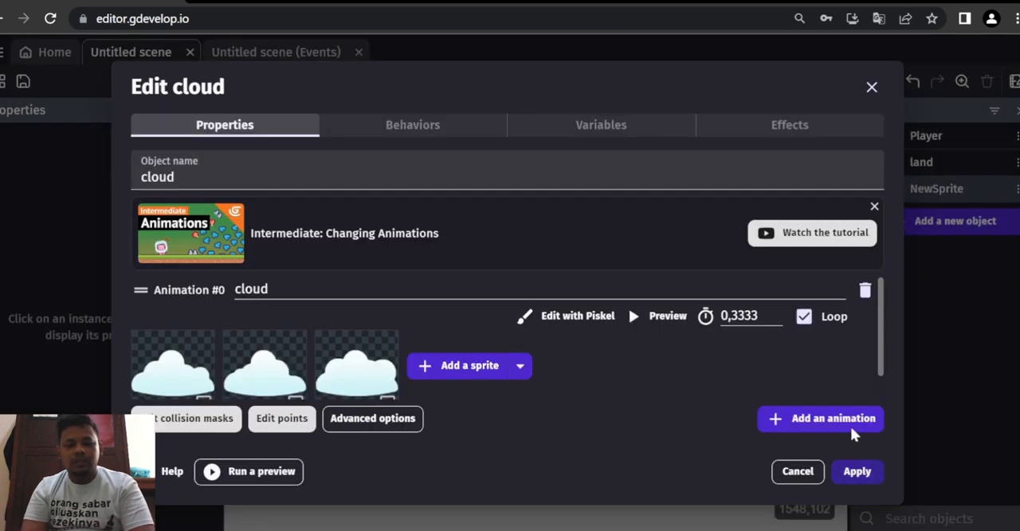
{"action": "left_click", "coordinate": [849, 475]}
- Place a cloud instance above the Player at about X 340, Y 60 and enlarge it to roughly double size
{"action": "left_click_drag", "start_coordinate": [922, 193], "coordinate": [411, 187]}
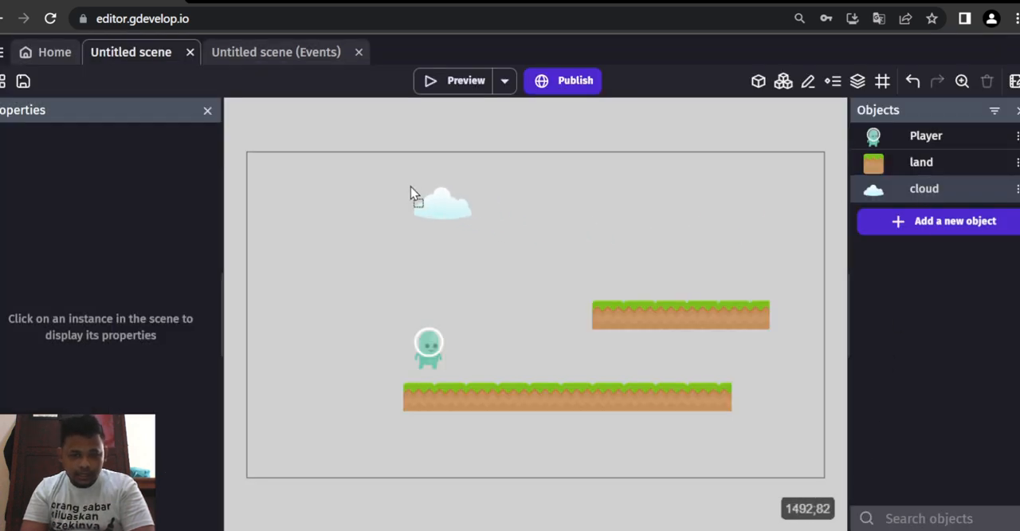
{"action": "left_click", "coordinate": [427, 200]}
{"action": "left_click_drag", "start_coordinate": [468, 221], "coordinate": [530, 242]}
{"action": "left_click", "coordinate": [649, 215]}
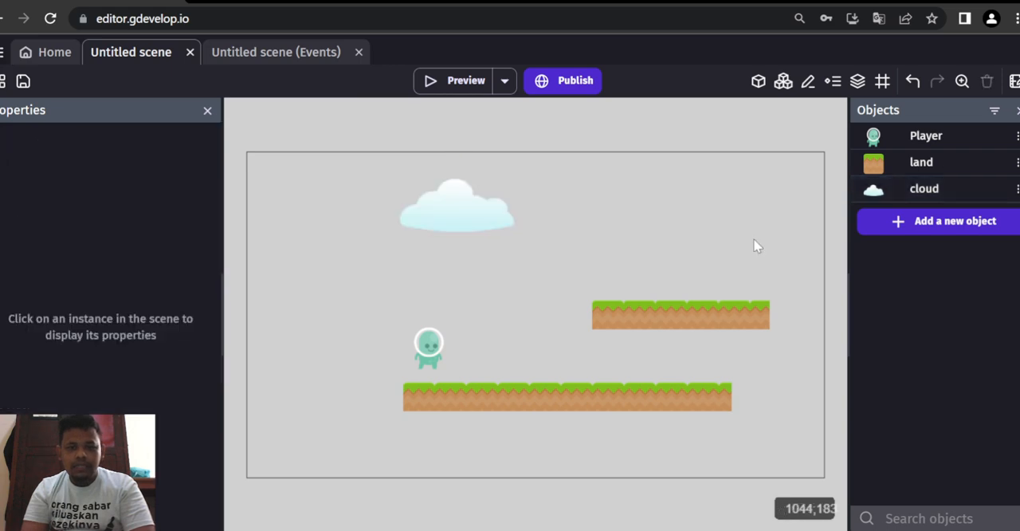
- Create another Sprite object named cloud1 and add an animation named cloud1 to it
{"action": "left_click", "coordinate": [911, 231]}
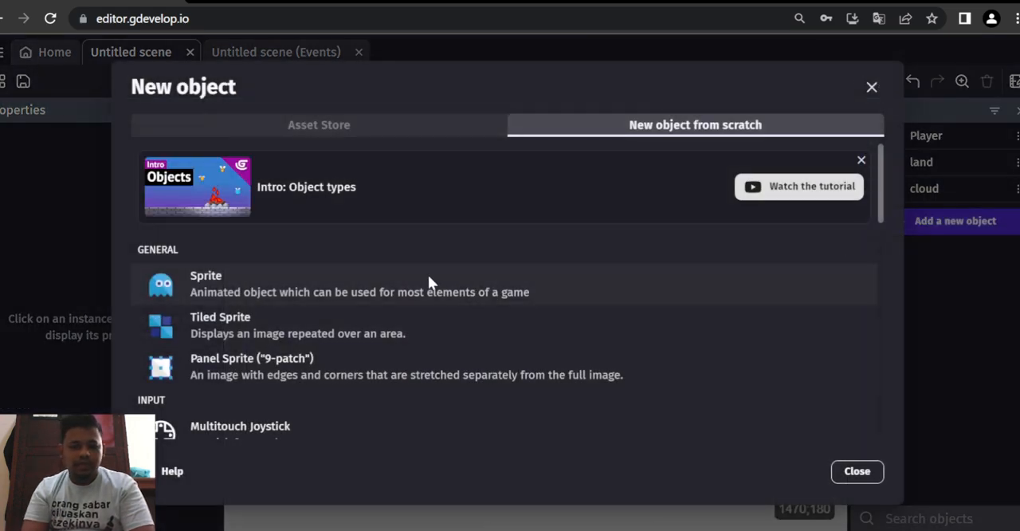
{"action": "left_click", "coordinate": [420, 278]}
{"action": "double_click", "coordinate": [233, 180]}
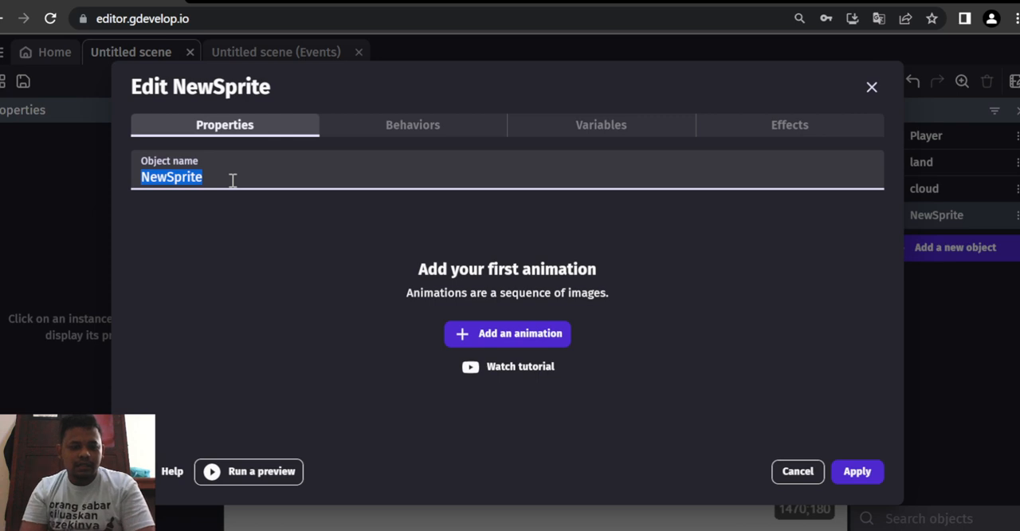
{"action": "type", "text": "cloud1"}
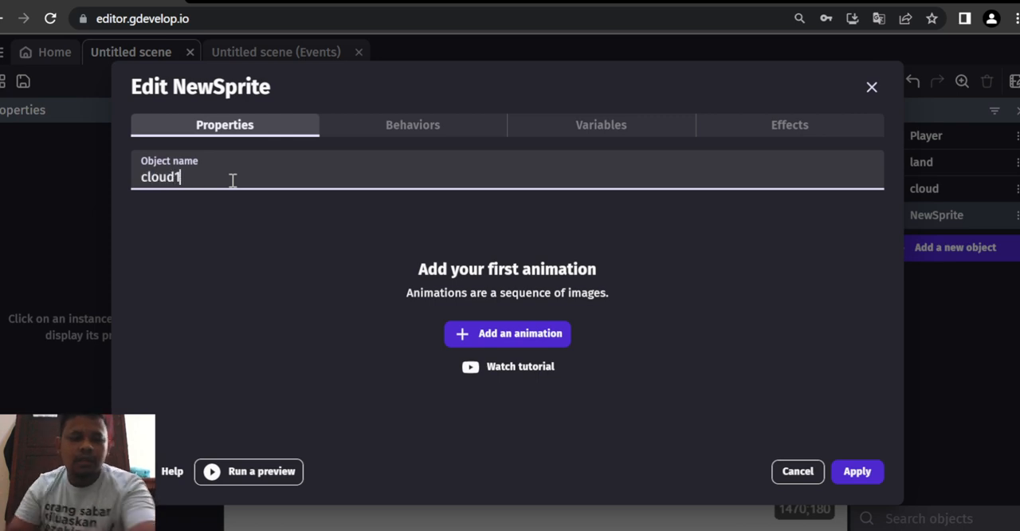
{"action": "left_click", "coordinate": [475, 334]}
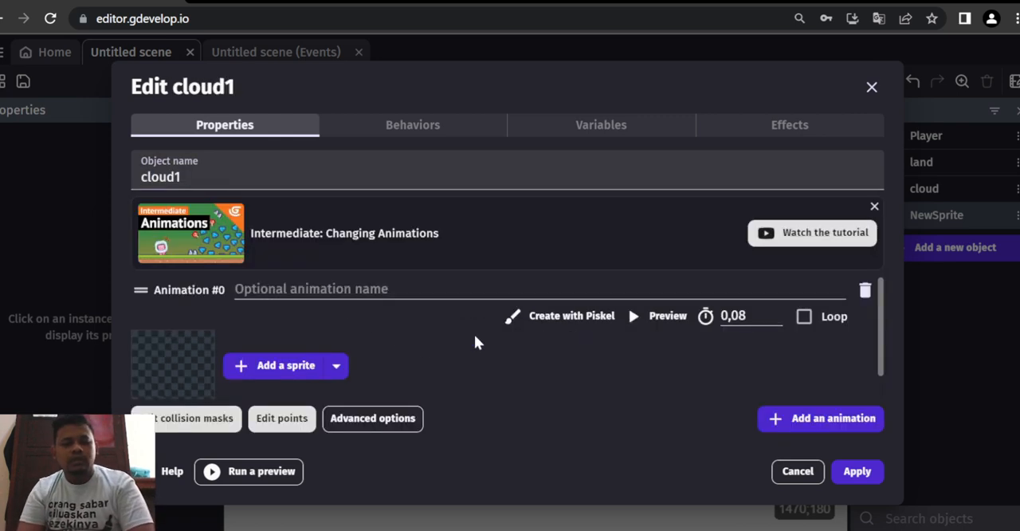
{"action": "left_click", "coordinate": [373, 291]}
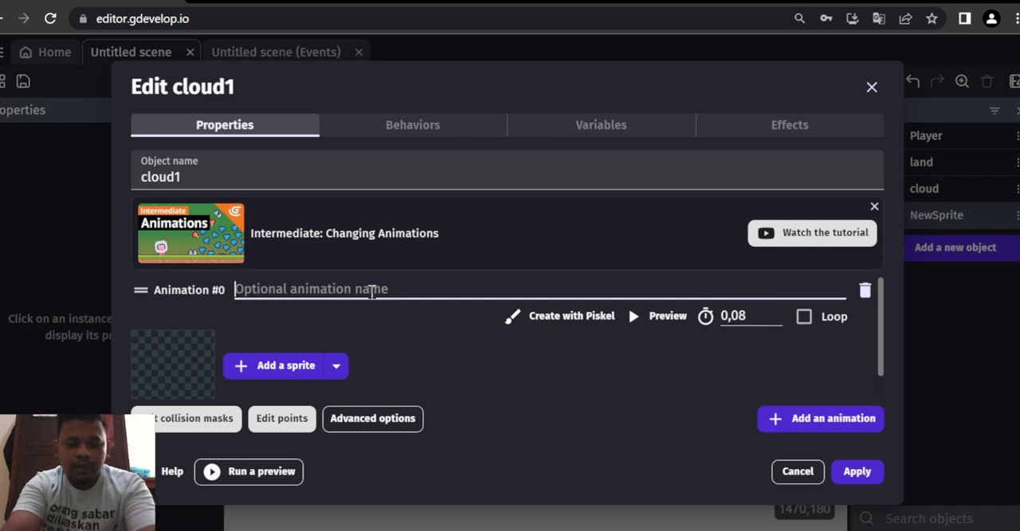
{"action": "type", "text": "cloud1"}
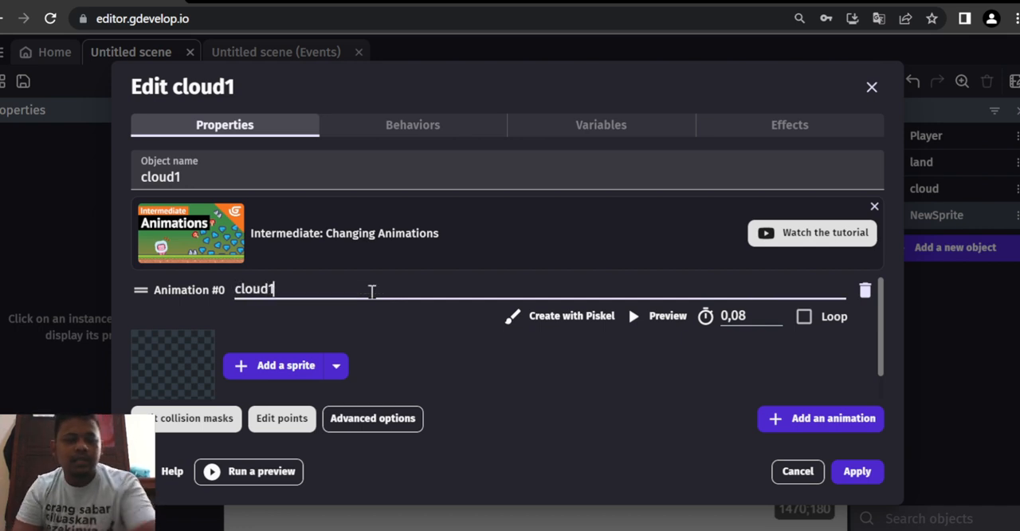
- Load the single image cloud1 into the cloud1 animation and apply the object
{"action": "left_click", "coordinate": [304, 369]}
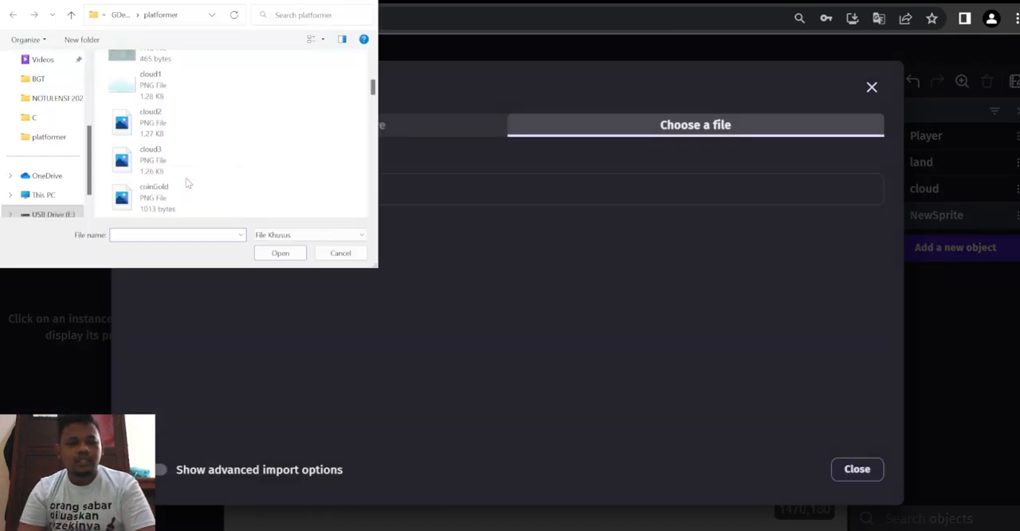
{"action": "left_click", "coordinate": [184, 81]}
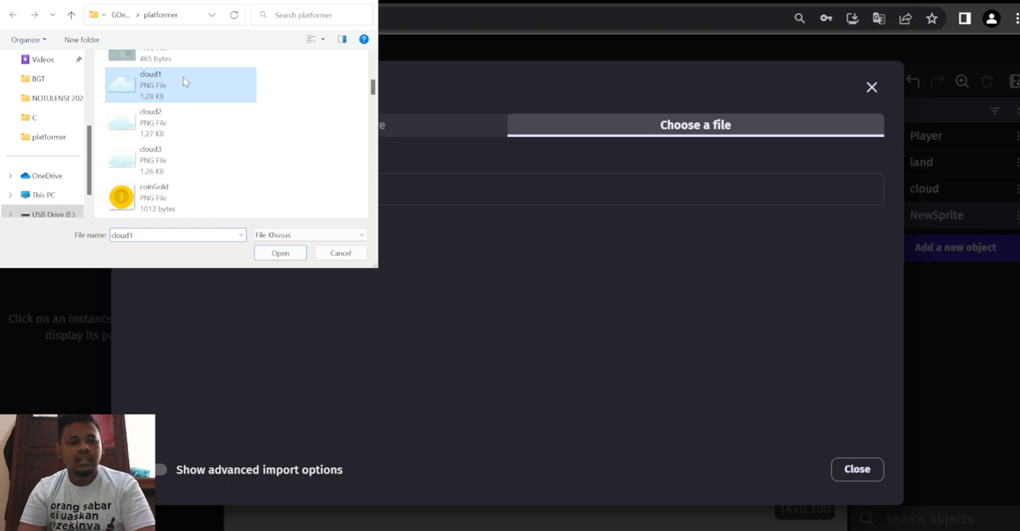
{"action": "left_click", "coordinate": [279, 254]}
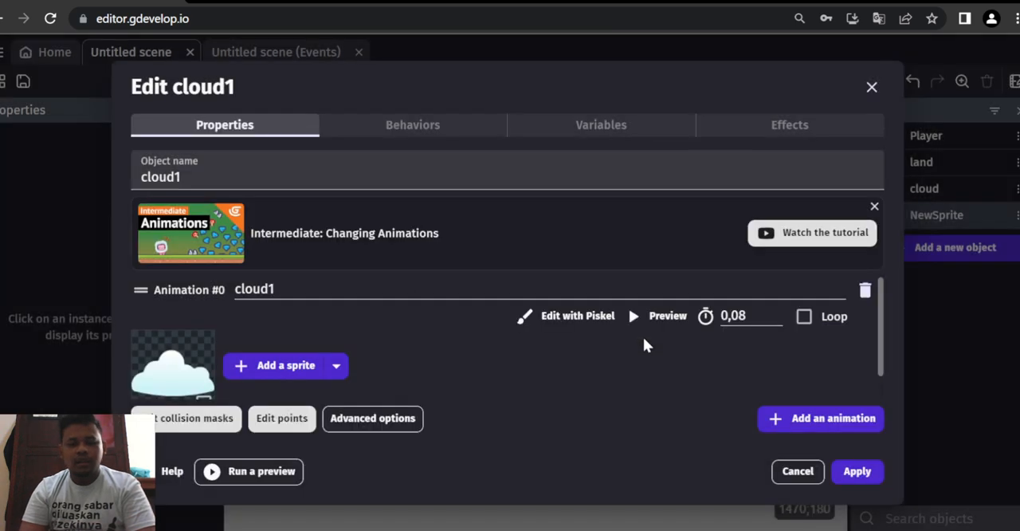
{"action": "left_click", "coordinate": [844, 474]}
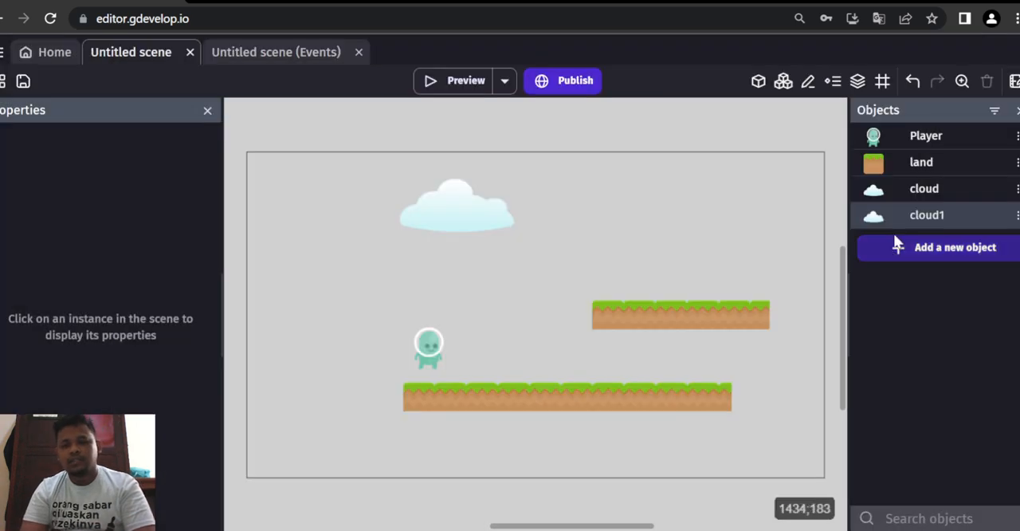
- Place a cloud1 instance in the scene, enlarge it to about double size and move it to the scene's left border at about Y 238
{"action": "left_click_drag", "start_coordinate": [903, 218], "coordinate": [529, 165]}
{"action": "left_click_drag", "start_coordinate": [589, 200], "coordinate": [654, 222]}
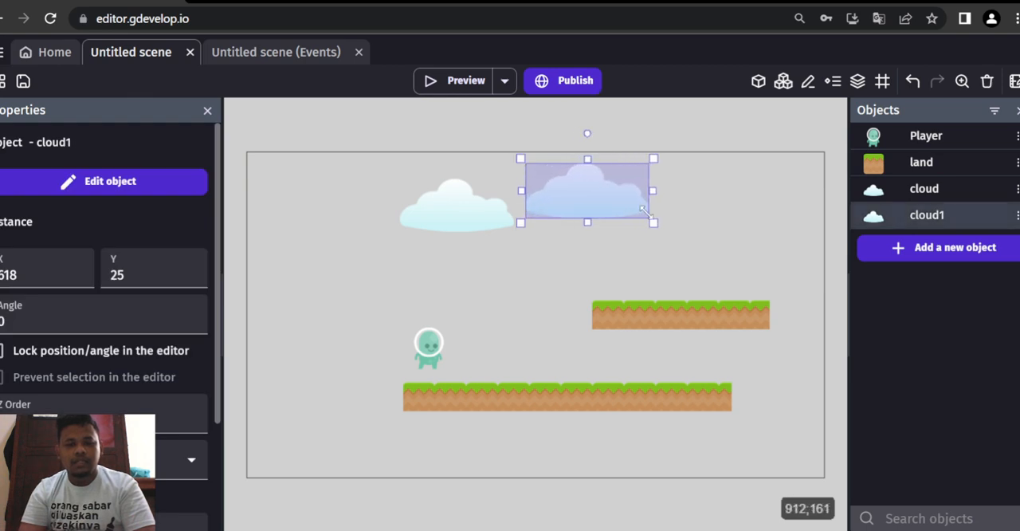
{"action": "left_click_drag", "start_coordinate": [608, 193], "coordinate": [324, 285]}
- Place a second cloud1 instance above the raised land at about X 724, Y -6 and enlarge it to about double size
{"action": "left_click_drag", "start_coordinate": [907, 216], "coordinate": [575, 155]}
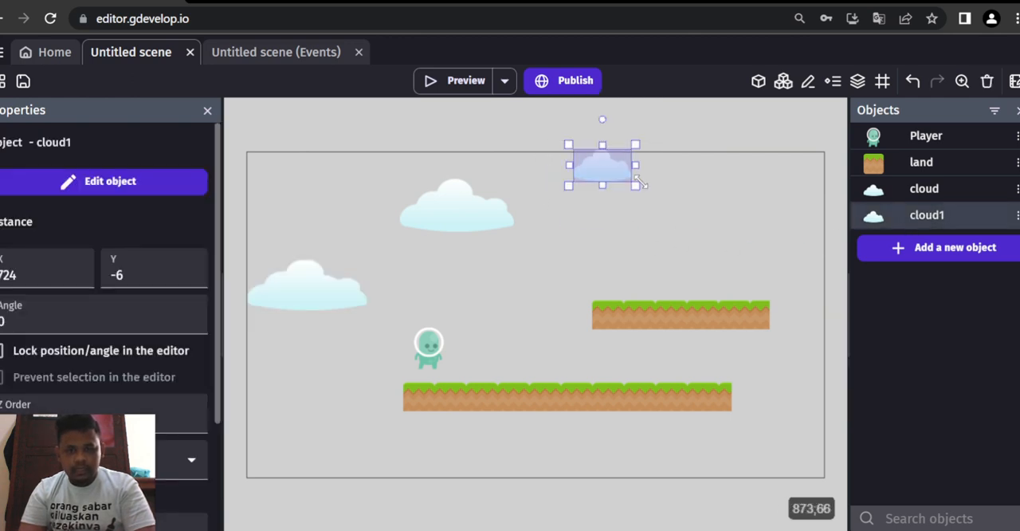
{"action": "left_click_drag", "start_coordinate": [635, 184], "coordinate": [702, 214]}
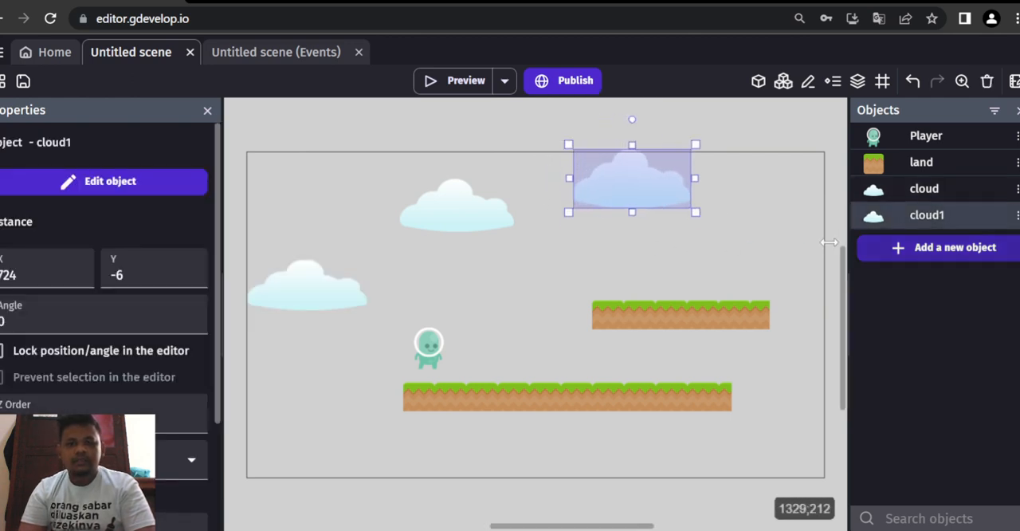
{"action": "left_click", "coordinate": [799, 229]}
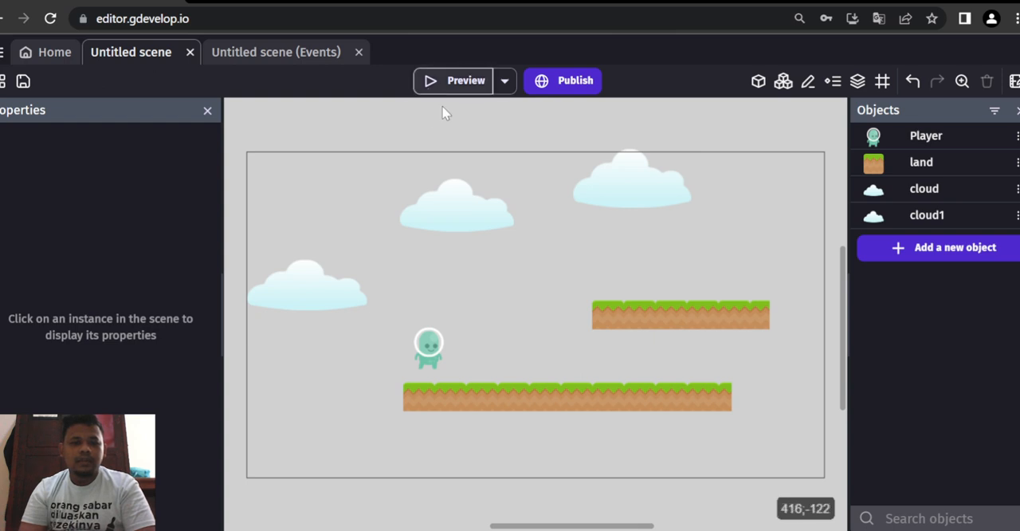
- Check which object each of the three clouds in the scene belongs to
{"action": "left_click", "coordinate": [459, 205]}
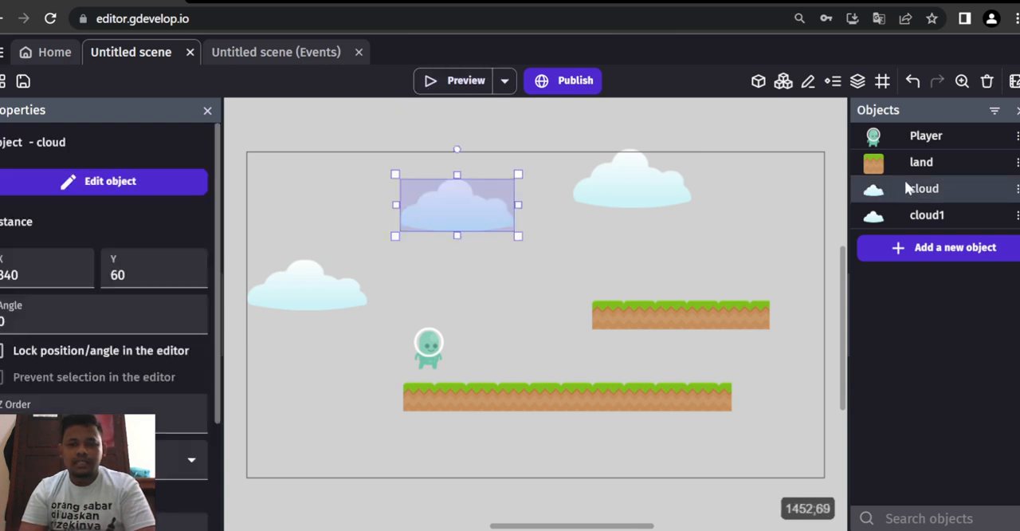
{"action": "left_click", "coordinate": [621, 185]}
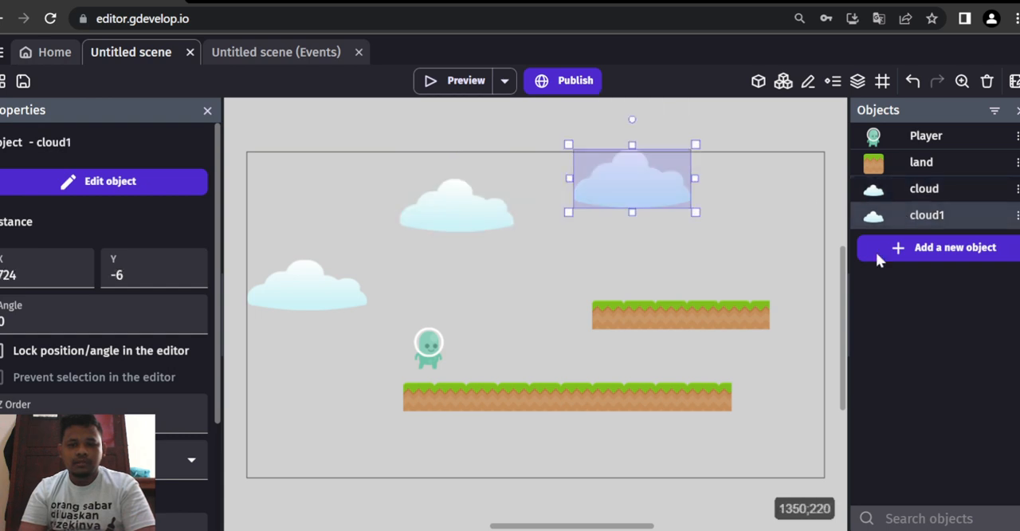
{"action": "left_click", "coordinate": [307, 295]}
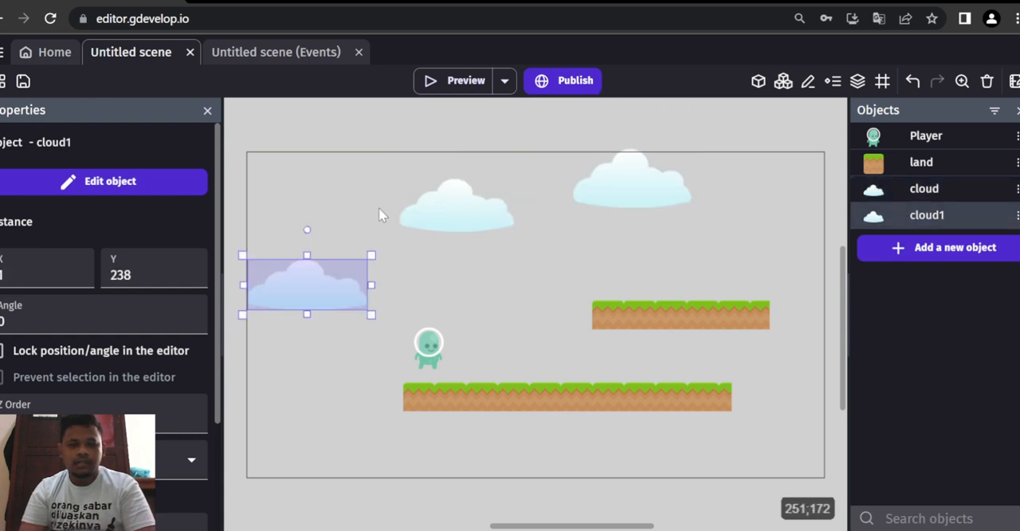
- Preview the game, move the Player onto the raised land to watch the clouds, and close the preview
{"action": "left_click", "coordinate": [452, 81]}
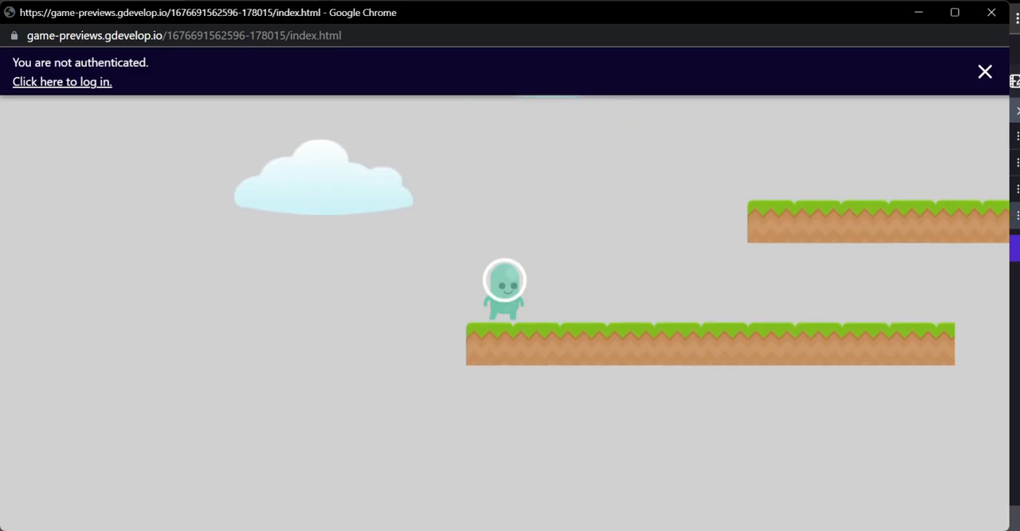
{"action": "key", "text": "Right"}
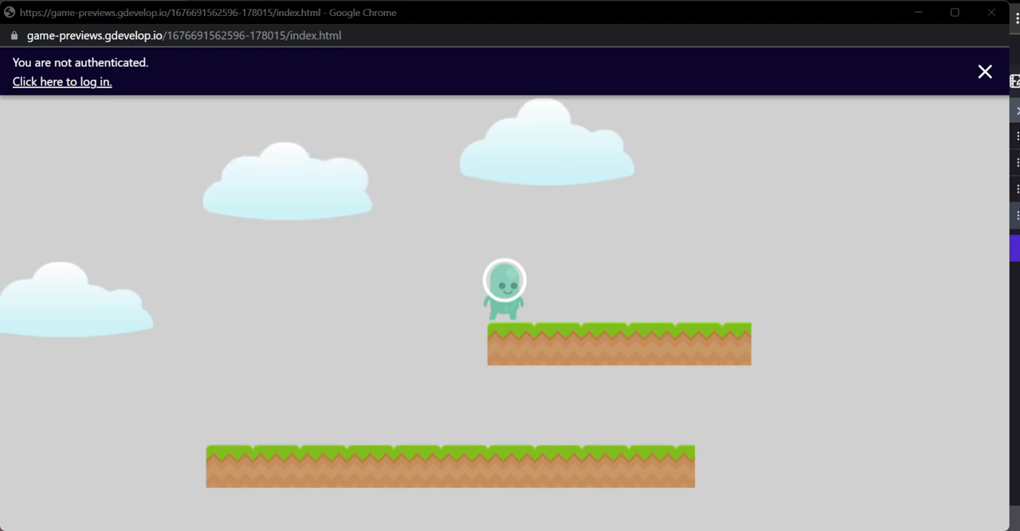
{"action": "left_click", "coordinate": [720, 528]}
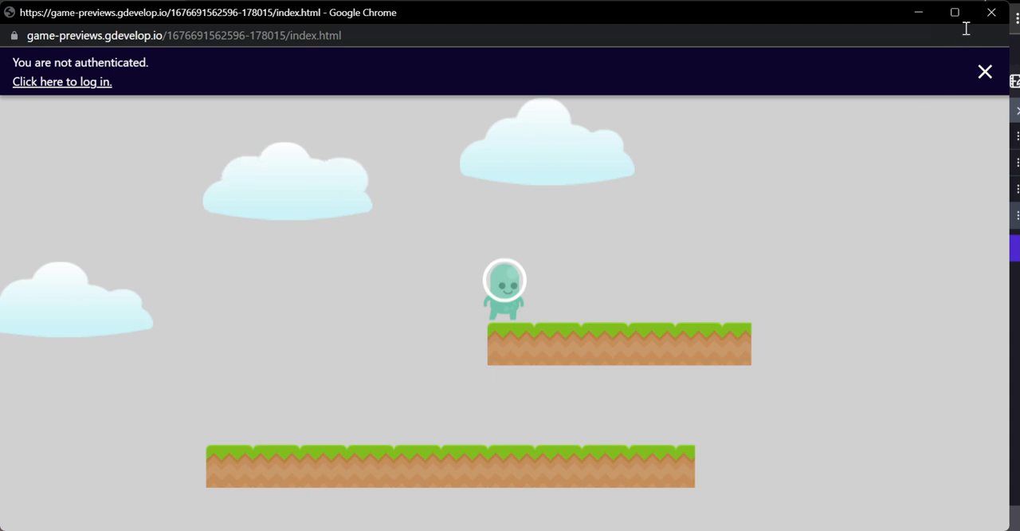
{"action": "left_click", "coordinate": [988, 14]}
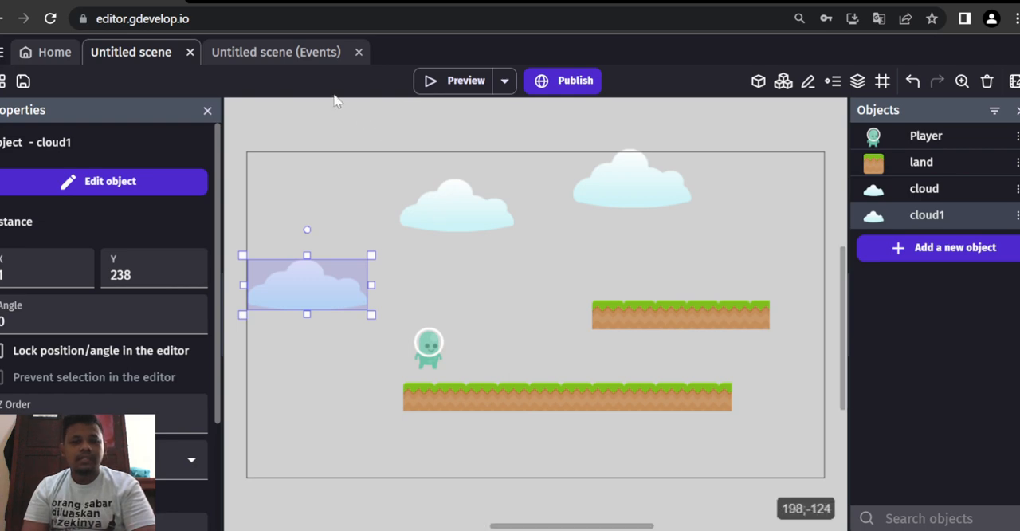
- Add the Platform behavior to the cloud object with the type Jumpthru platform and apply it
{"action": "double_click", "coordinate": [929, 195]}
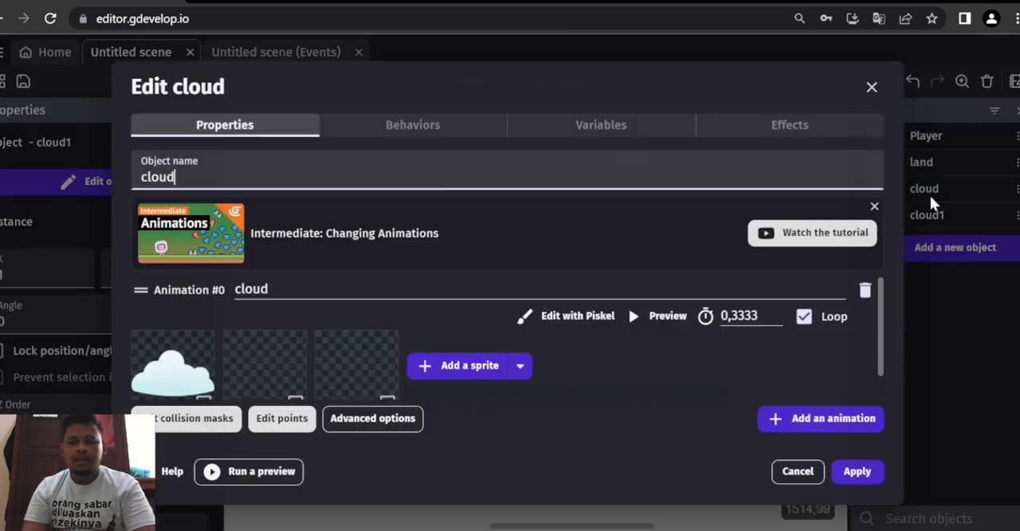
{"action": "left_click", "coordinate": [433, 128]}
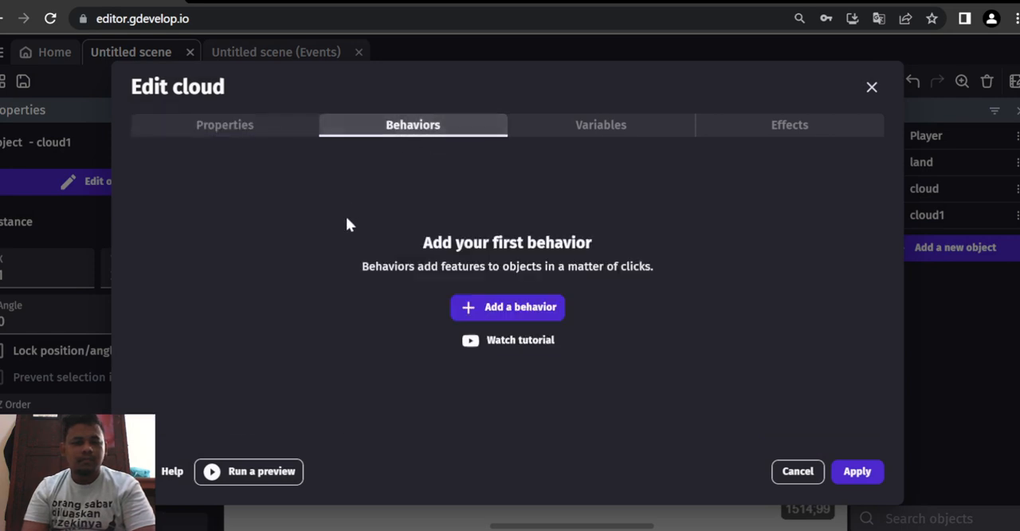
{"action": "left_click", "coordinate": [477, 306]}
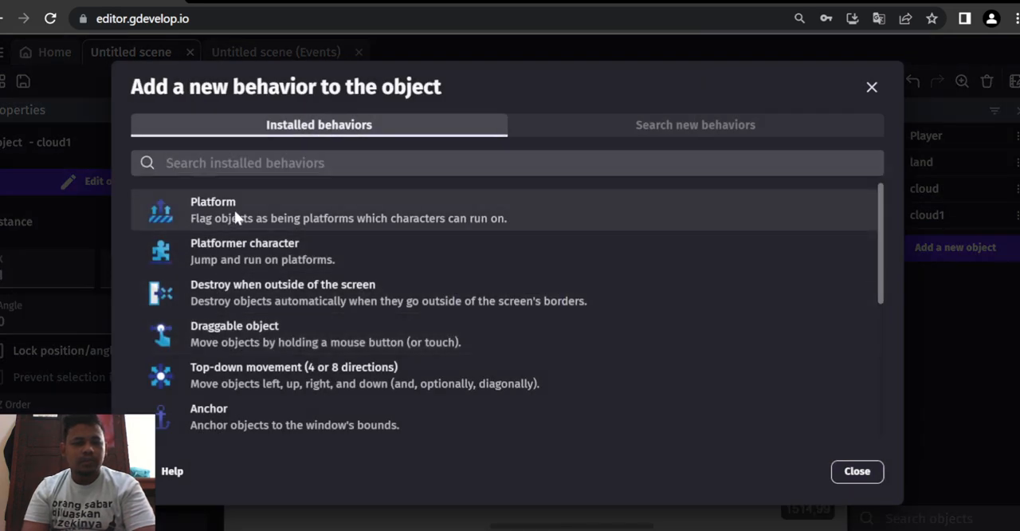
{"action": "left_click", "coordinate": [235, 209]}
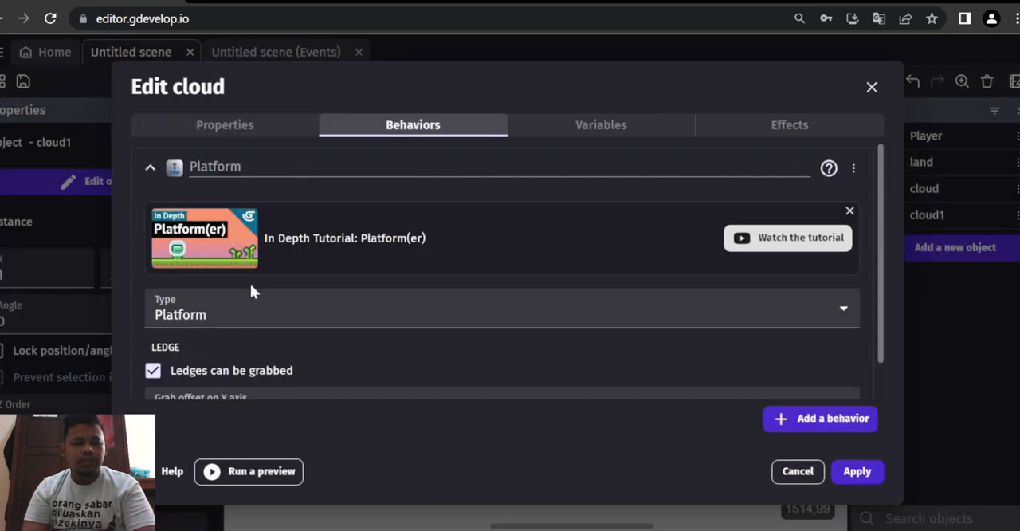
{"action": "left_click", "coordinate": [252, 352]}
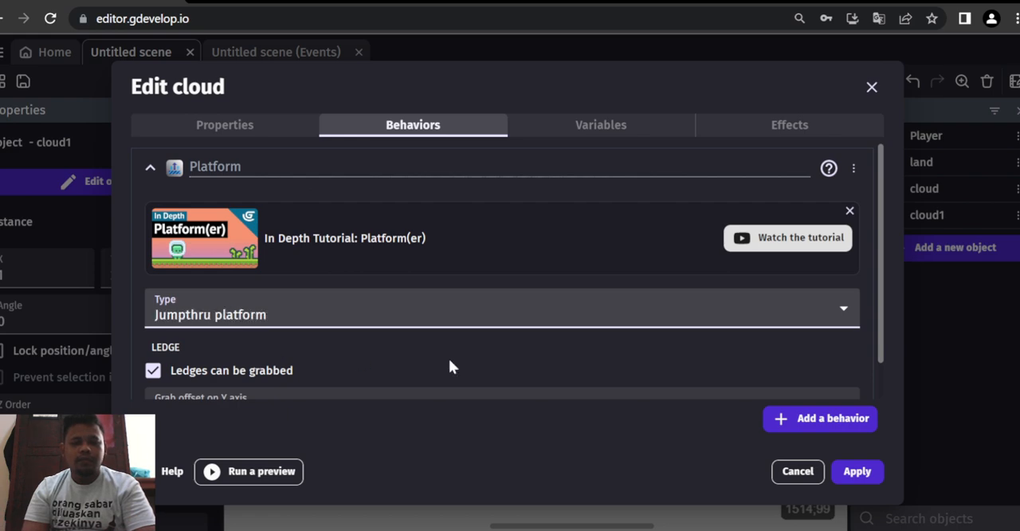
{"action": "left_click", "coordinate": [857, 471]}
{"action": "double_click", "coordinate": [878, 217]}
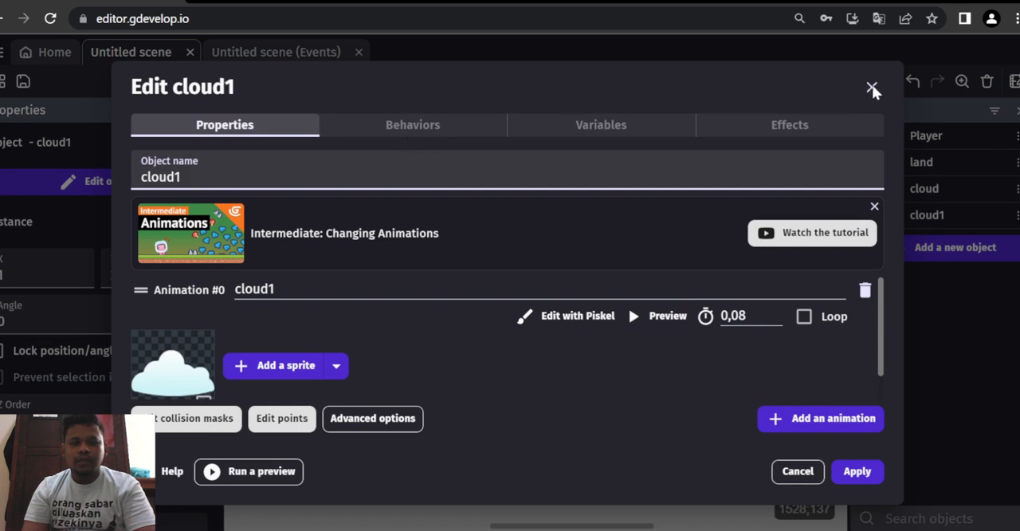
{"action": "left_click", "coordinate": [872, 88]}
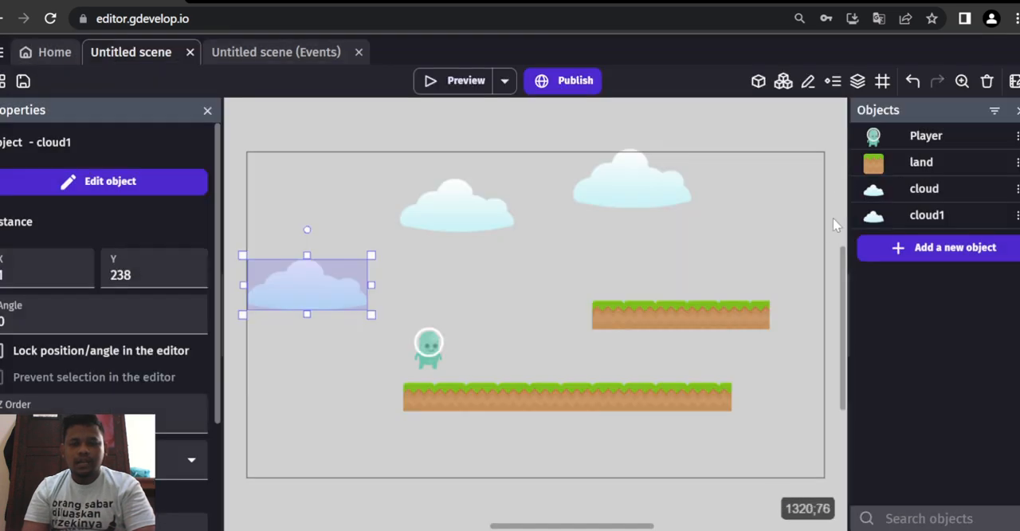
- Preview the game, run and jump the Player around the lands and up toward the cloud object, and close the preview
{"action": "left_click", "coordinate": [457, 206]}
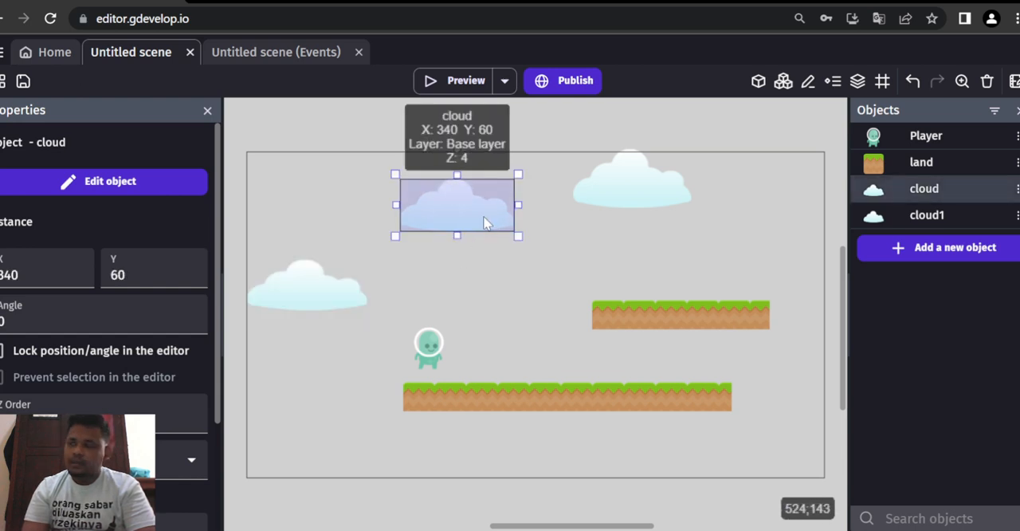
{"action": "left_click", "coordinate": [462, 82]}
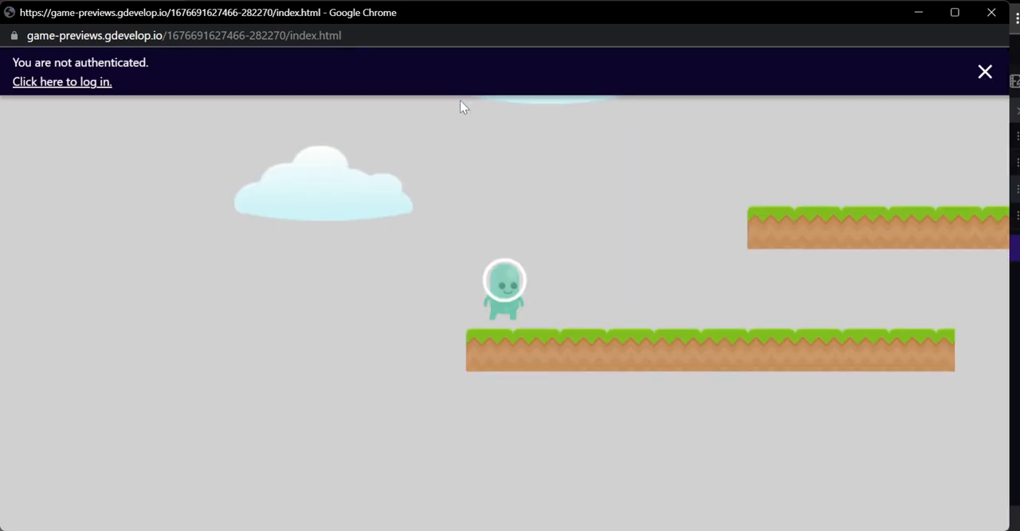
{"action": "key", "text": "Right"}
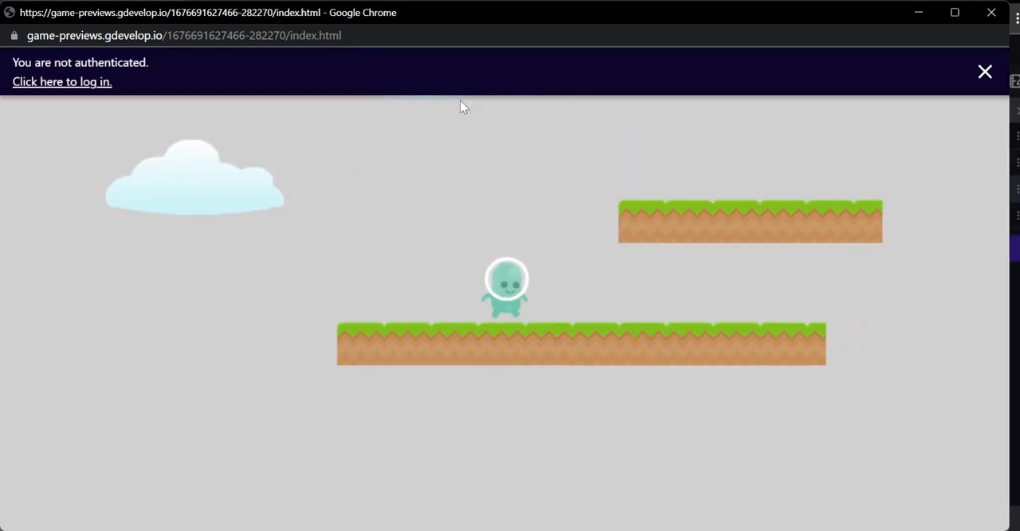
{"action": "key", "text": "space"}
{"action": "key", "text": "Right"}
{"action": "key", "text": "Right"}
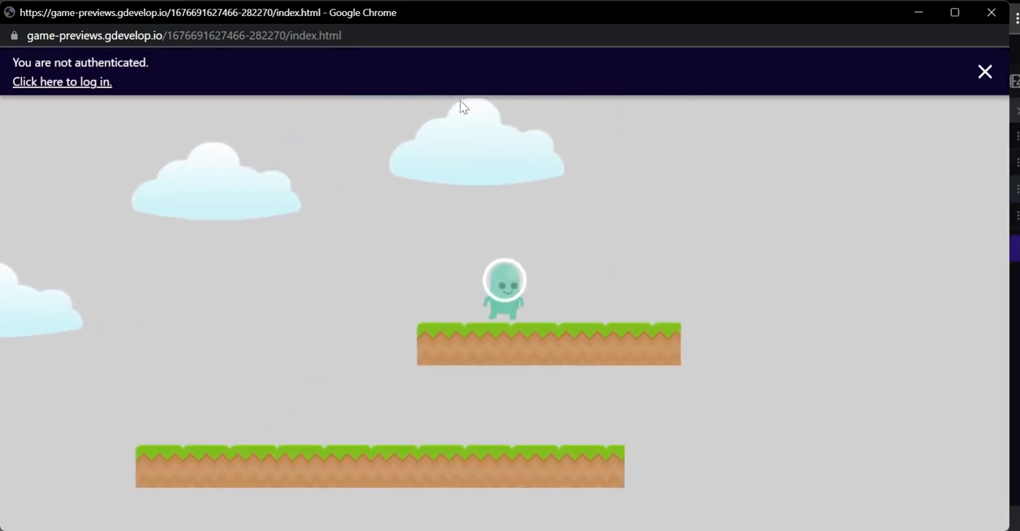
{"action": "key", "text": "Left"}
{"action": "key", "text": "space"}
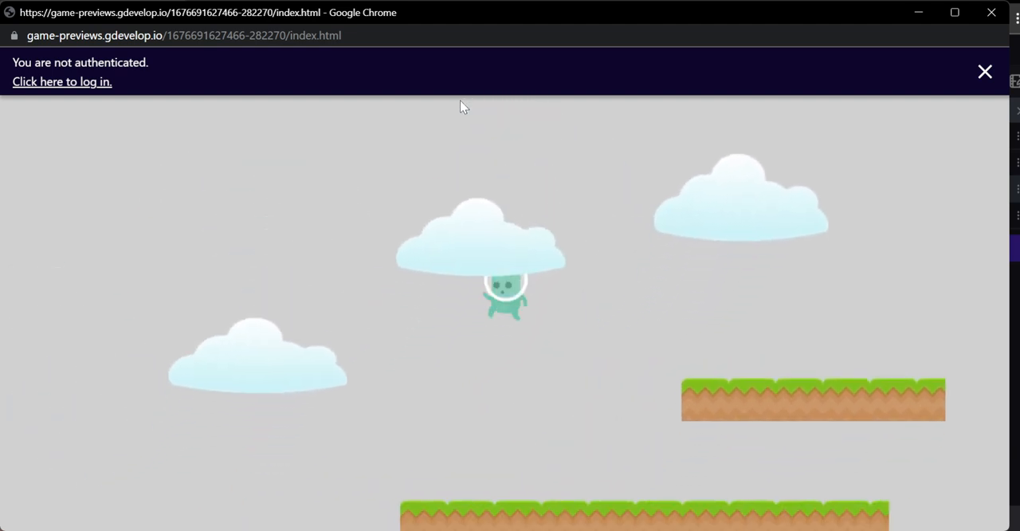
{"action": "key", "text": "Right"}
{"action": "key", "text": "space"}
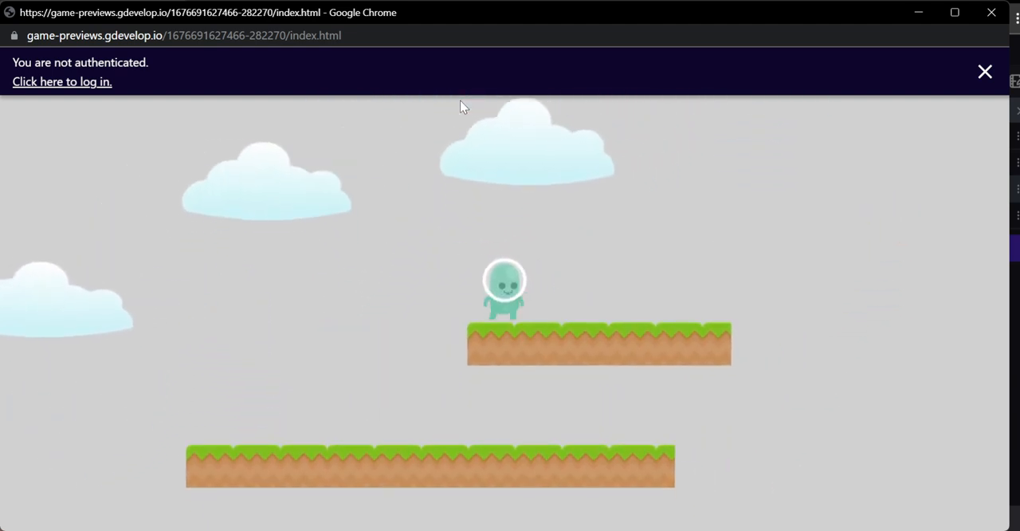
{"action": "key", "text": "Left"}
{"action": "key", "text": "space"}
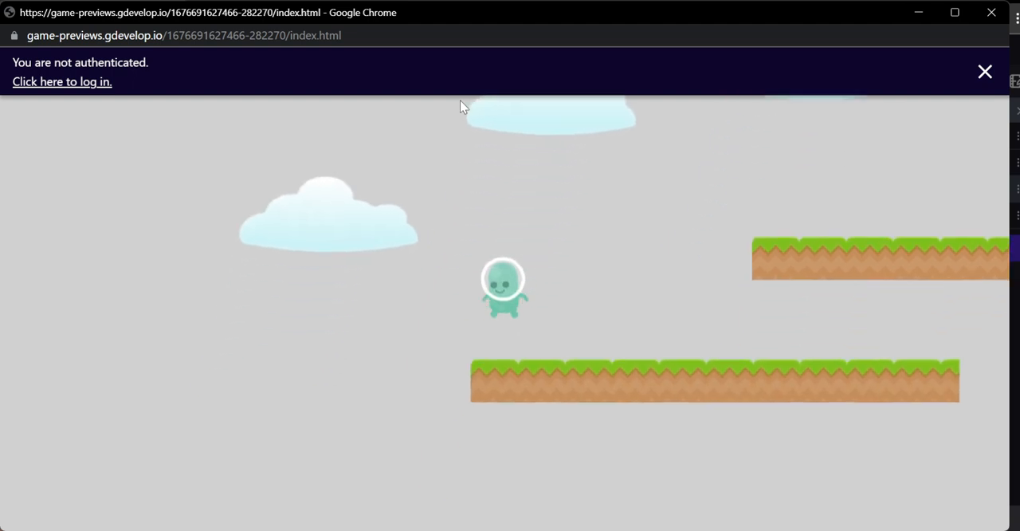
{"action": "key", "text": "Right"}
{"action": "key", "text": "space"}
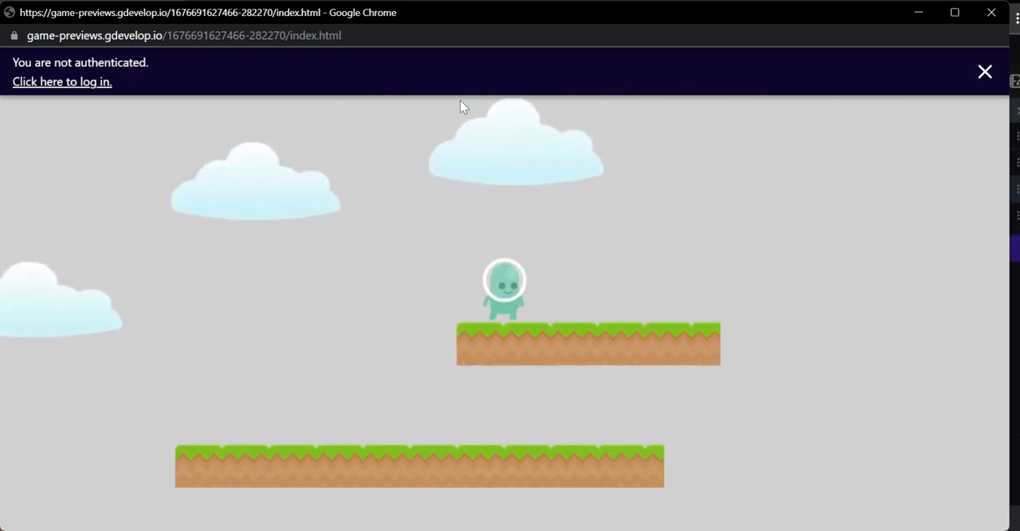
{"action": "left_click", "coordinate": [992, 11]}
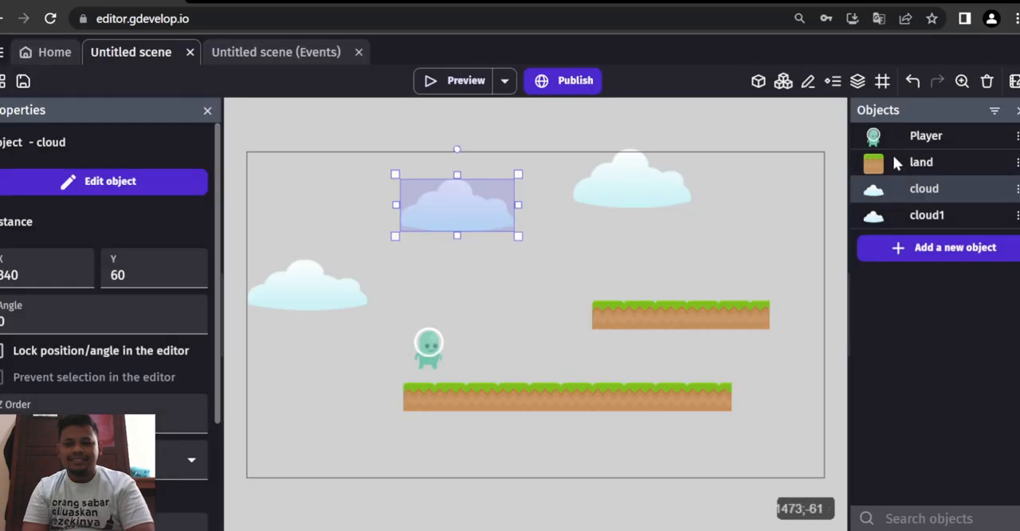
- Review the Platform behavior settings of the cloud object, including its type and ledge options
{"action": "double_click", "coordinate": [881, 191]}
{"action": "left_click", "coordinate": [352, 121]}
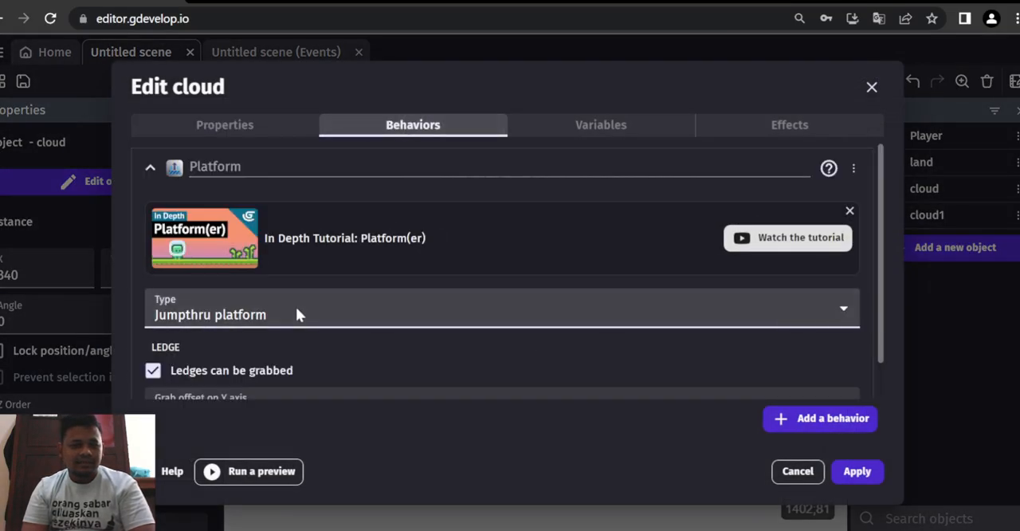
{"action": "scroll", "coordinate": [558, 319], "scroll_direction": "down", "scroll_amount": 1}
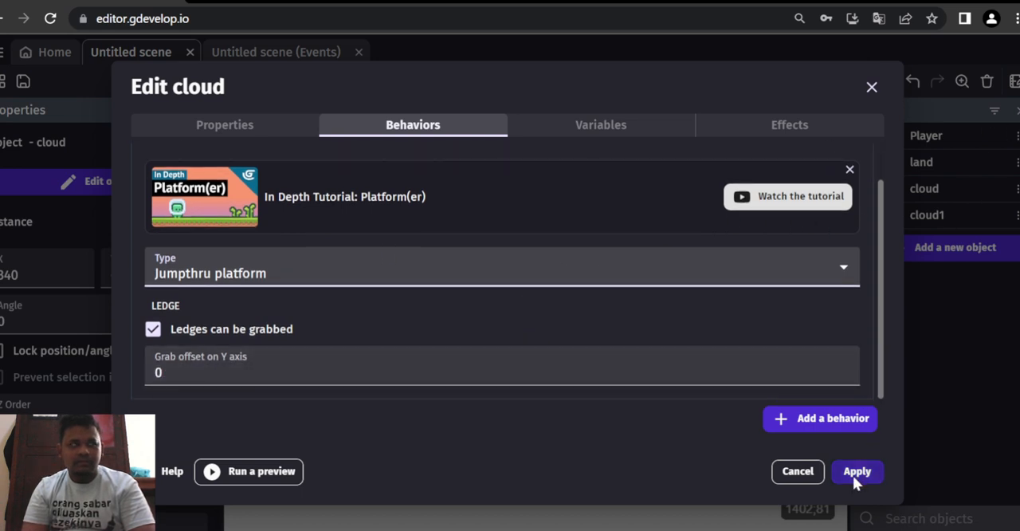
{"action": "scroll", "coordinate": [471, 341], "scroll_direction": "up", "scroll_amount": 1}
{"action": "scroll", "coordinate": [471, 341], "scroll_direction": "down", "scroll_amount": 1}
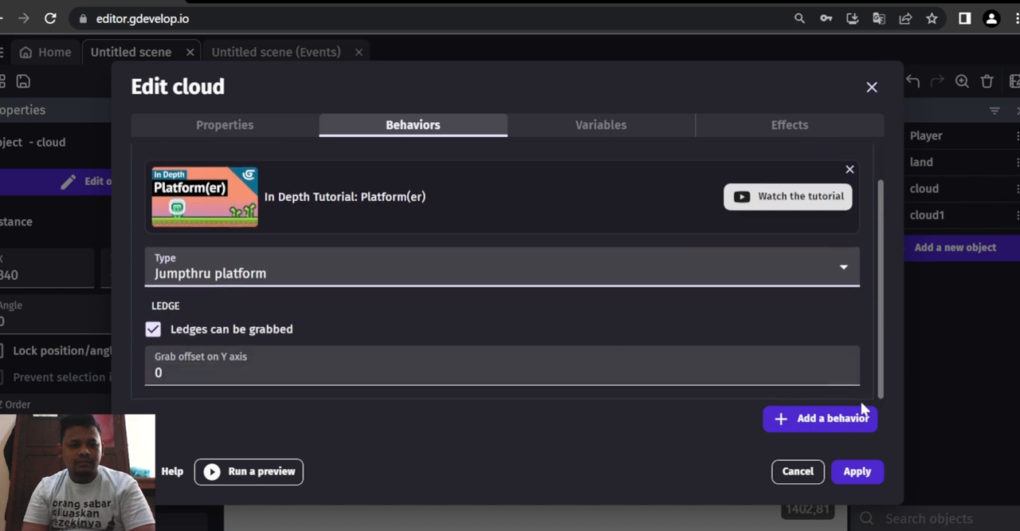
{"action": "left_click", "coordinate": [858, 476]}
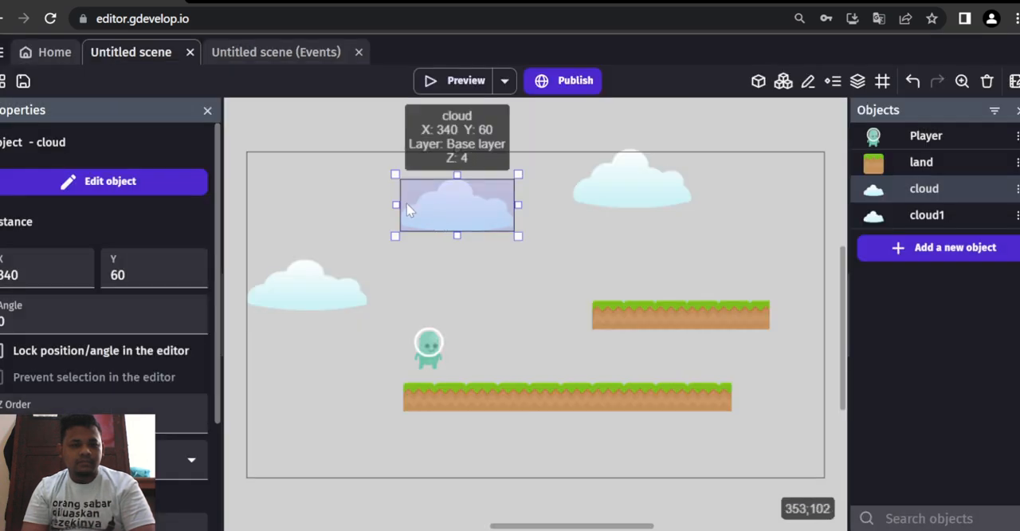
- Move the cloud instance down near the Player to X 418, Y 248 and preview the Player jumping onto it
{"action": "left_click_drag", "start_coordinate": [439, 234], "coordinate": [474, 319]}
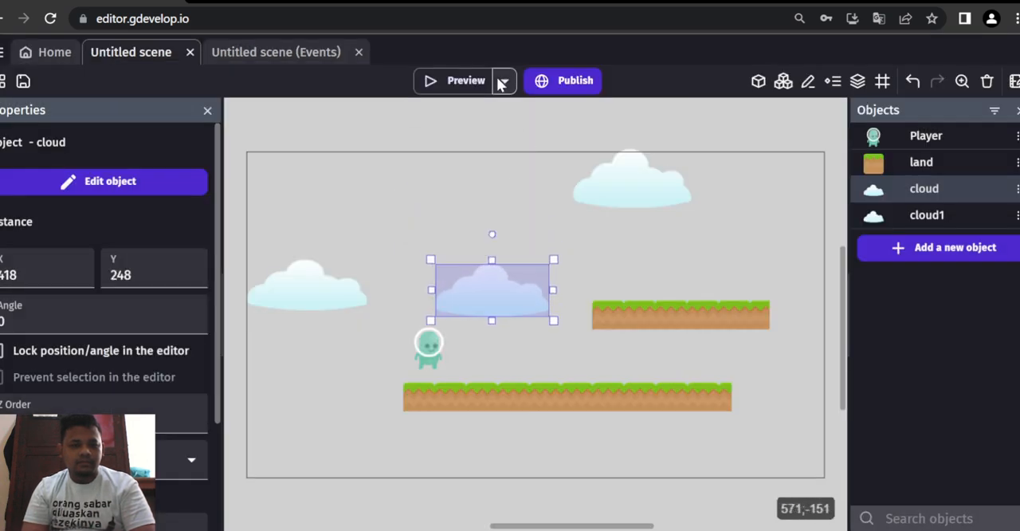
{"action": "left_click", "coordinate": [466, 81]}
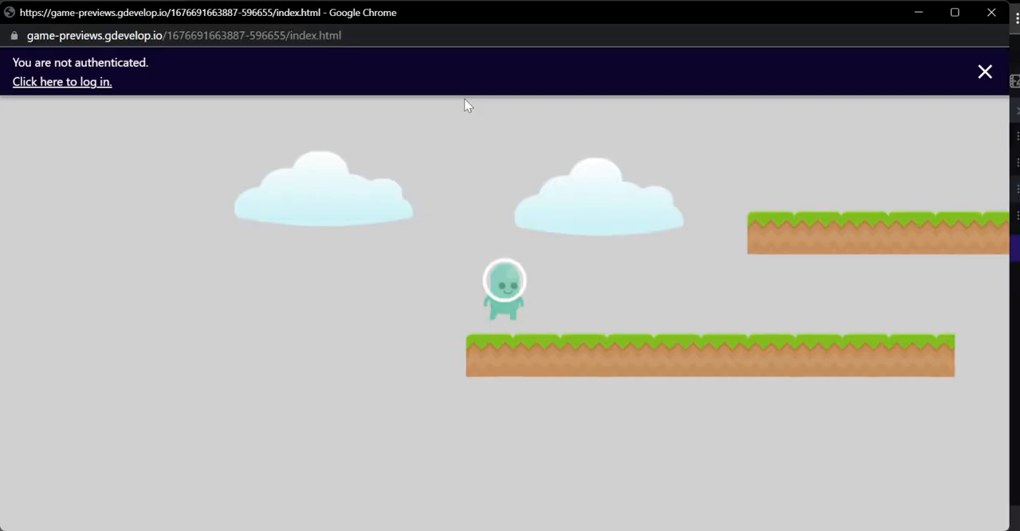
{"action": "key", "text": "Right"}
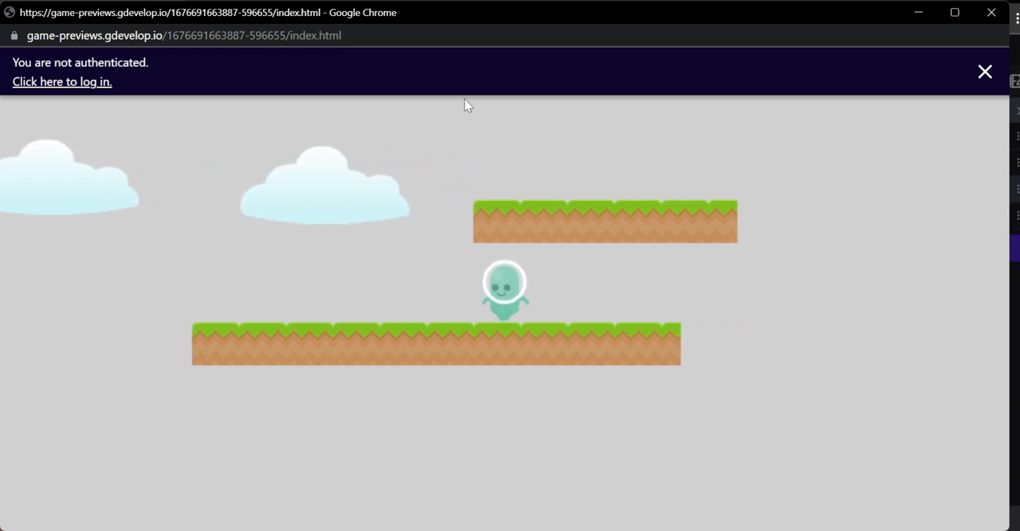
{"action": "key", "text": "Left"}
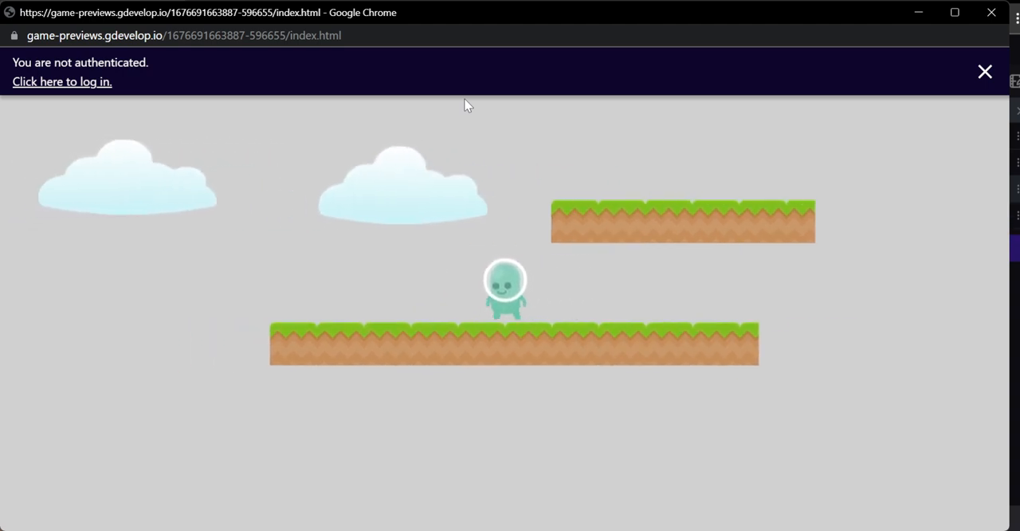
{"action": "key", "text": "space"}
{"action": "key", "text": "Right"}
{"action": "key", "text": "Left"}
{"action": "key", "text": "space"}
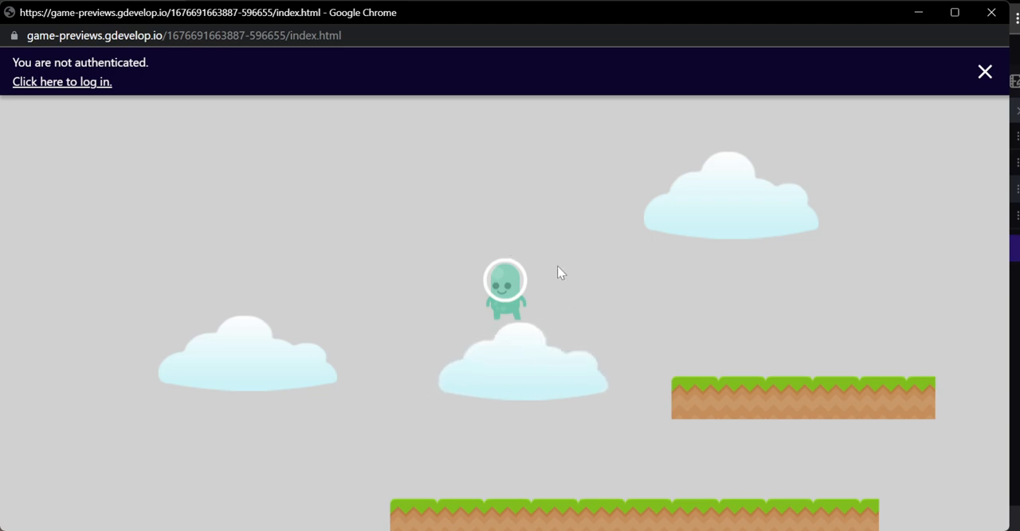
{"action": "left_click", "coordinate": [1004, 11]}
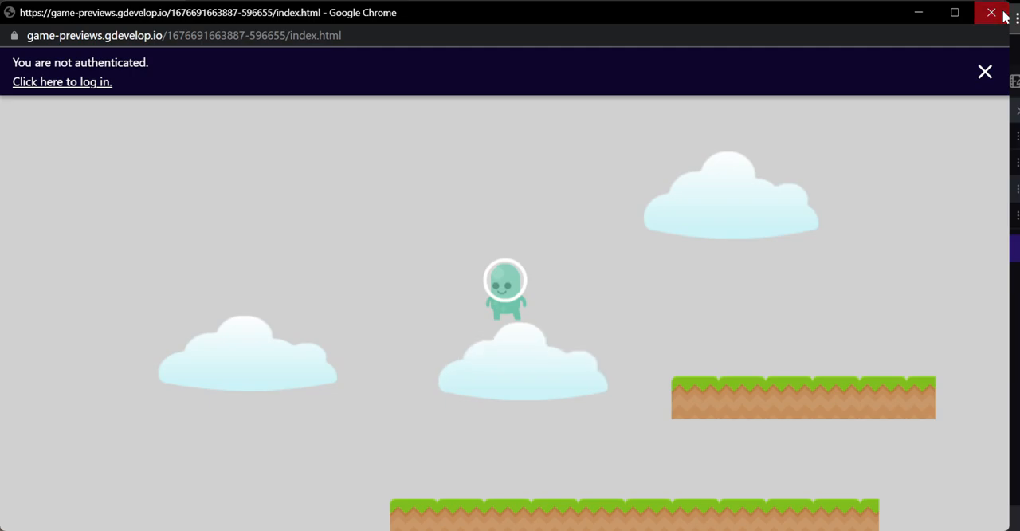
- Delete the Platform behavior from the cloud object and apply the change
{"action": "double_click", "coordinate": [887, 188]}
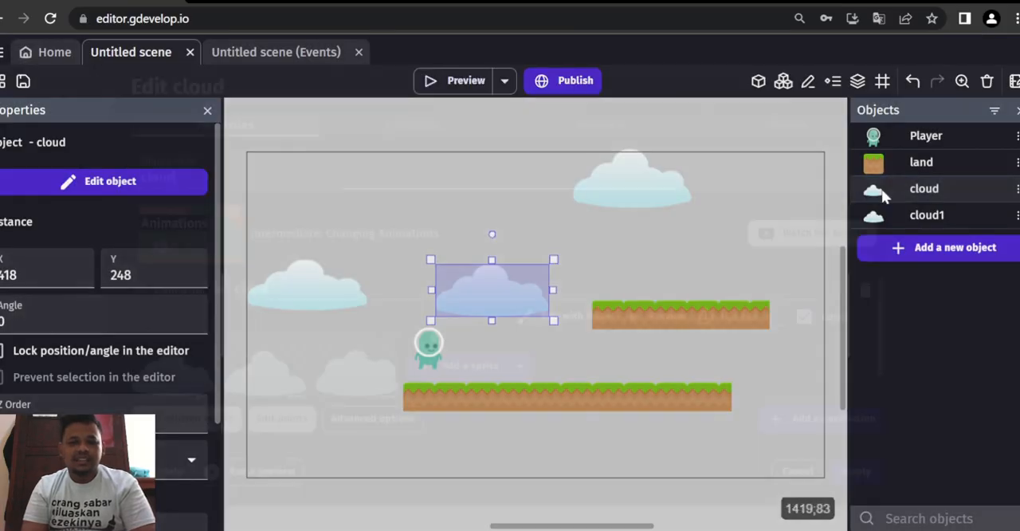
{"action": "left_click", "coordinate": [377, 128]}
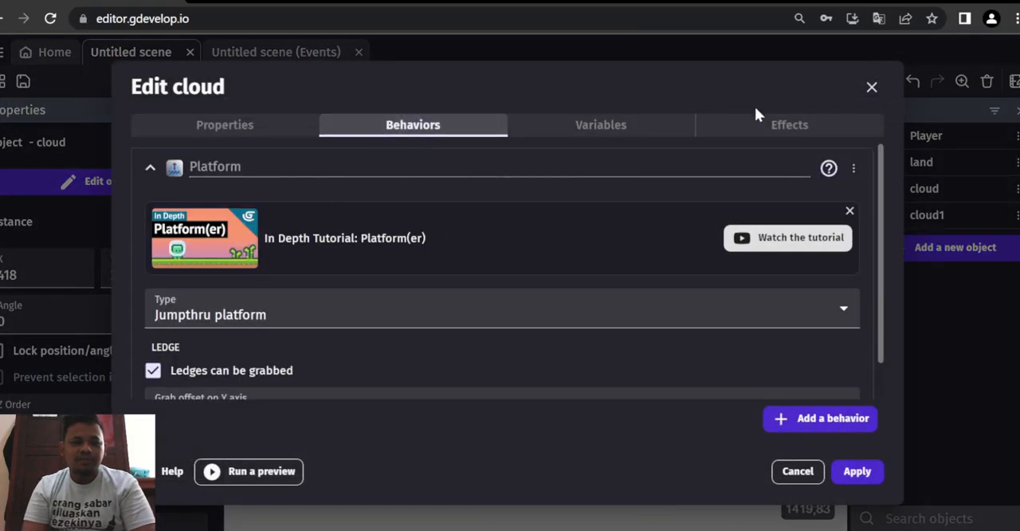
{"action": "left_click", "coordinate": [852, 170]}
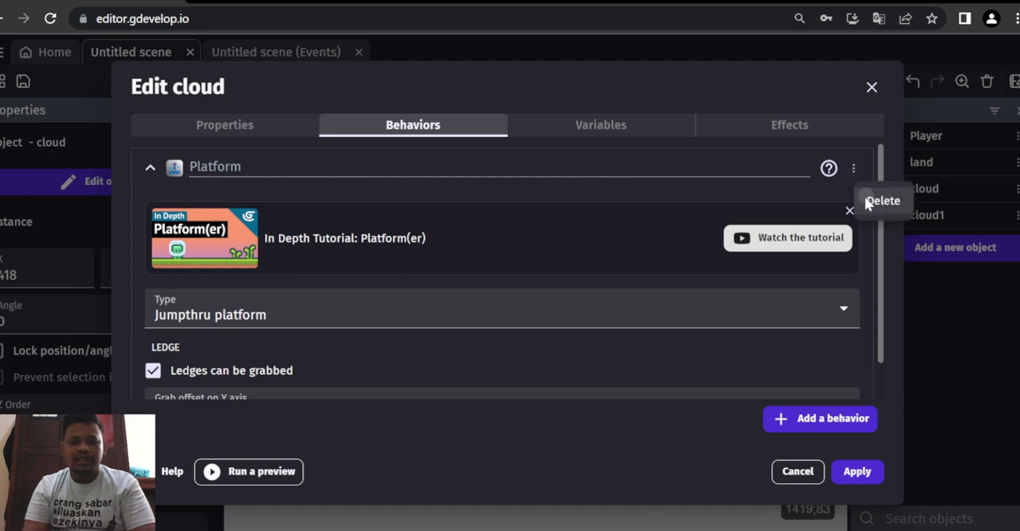
{"action": "left_click", "coordinate": [877, 200]}
{"action": "left_click", "coordinate": [595, 129]}
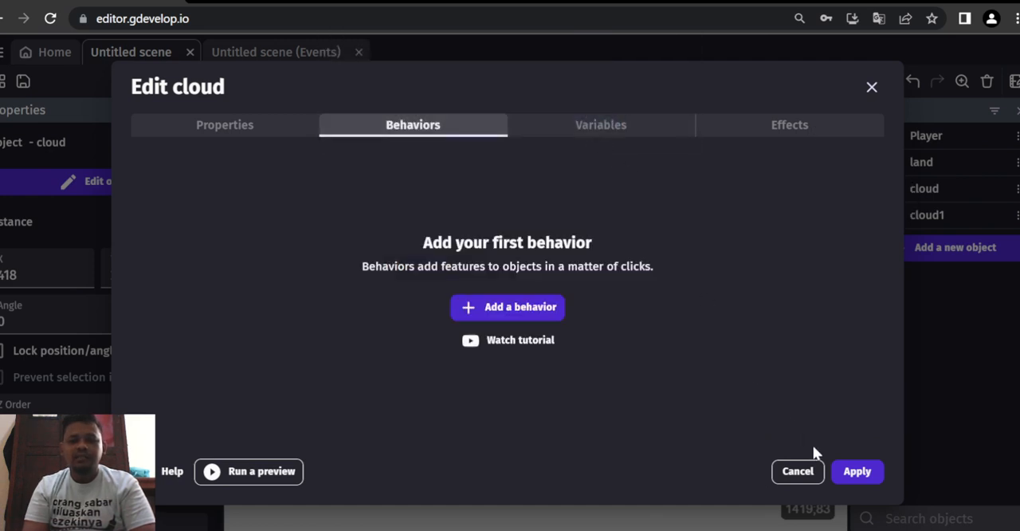
{"action": "left_click", "coordinate": [851, 471]}
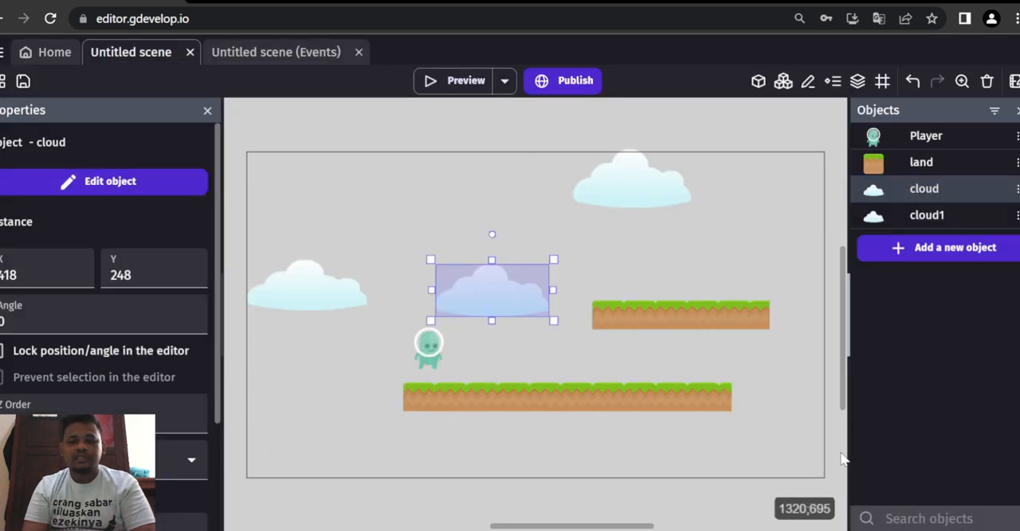
- Preview the game, run and jump the Player around the lands and through the clouds, dismiss the login banner and close the preview
{"action": "left_click", "coordinate": [439, 82]}
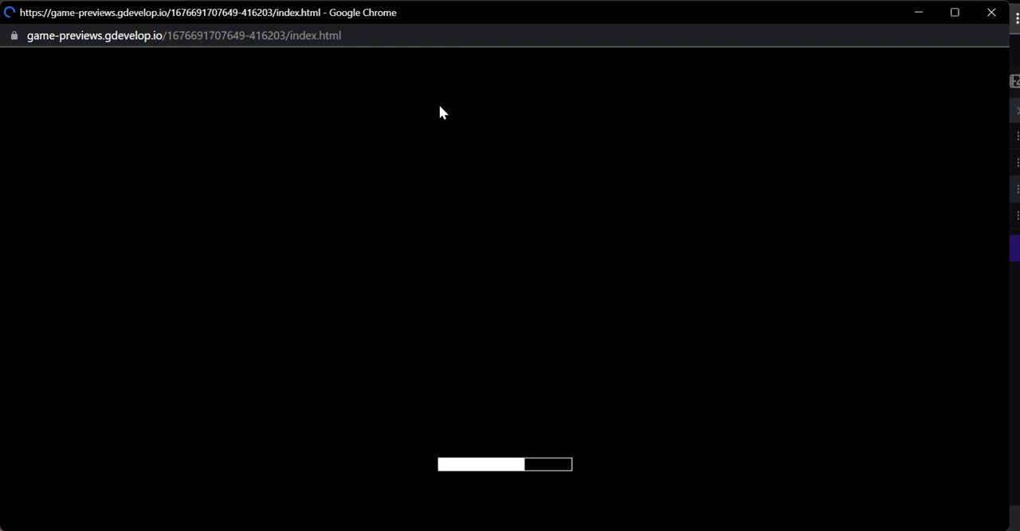
{"action": "key", "text": "Right"}
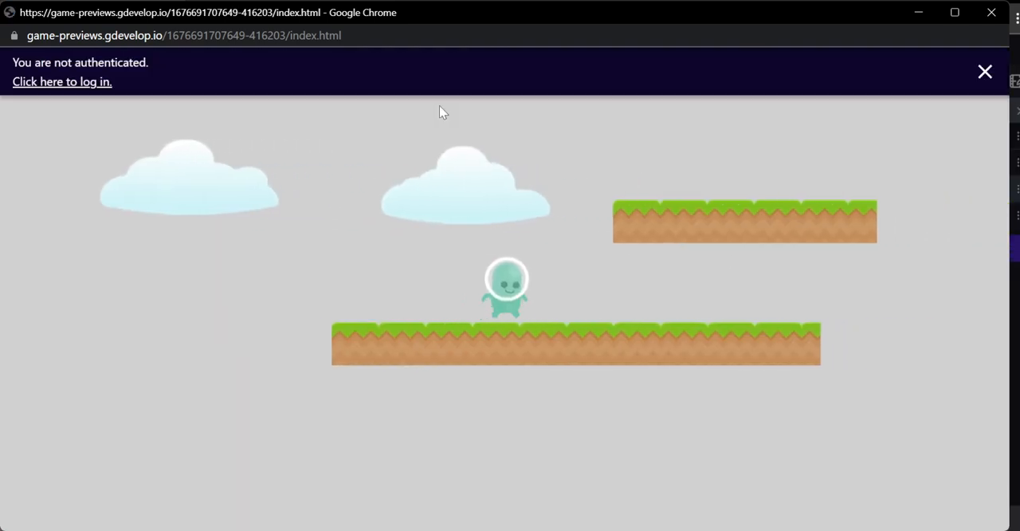
{"action": "key", "text": "space"}
{"action": "key", "text": "Left"}
{"action": "key", "text": "space"}
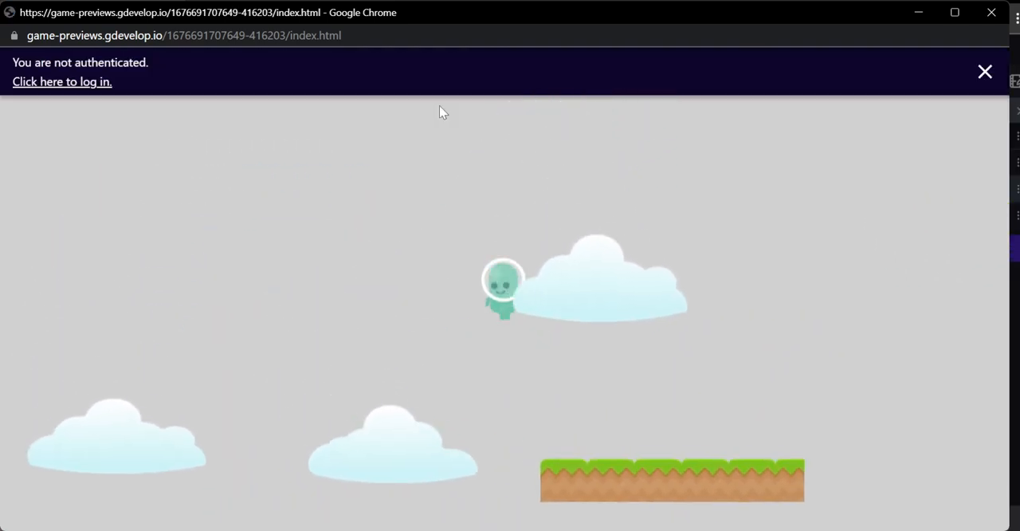
{"action": "key", "text": "Right"}
{"action": "key", "text": "space"}
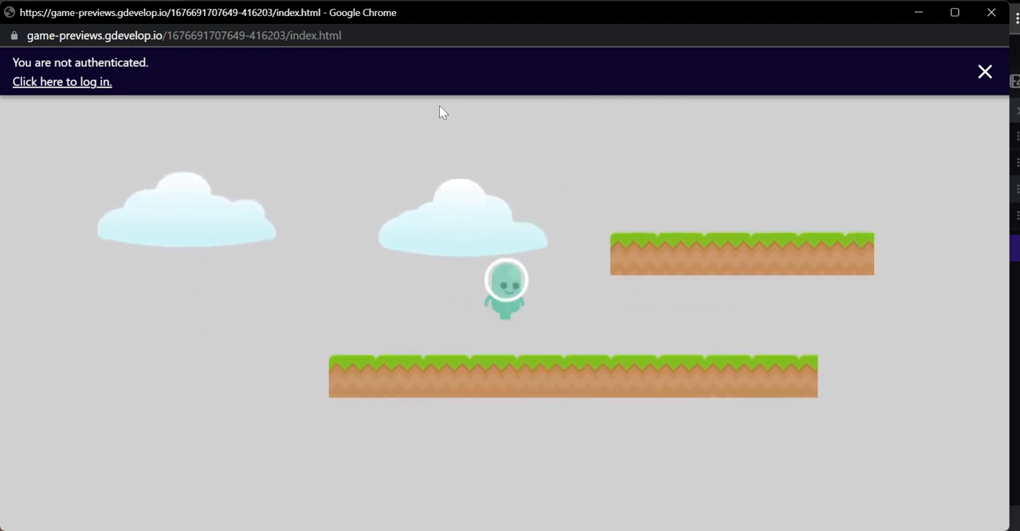
{"action": "key", "text": "space"}
{"action": "key", "text": "Left"}
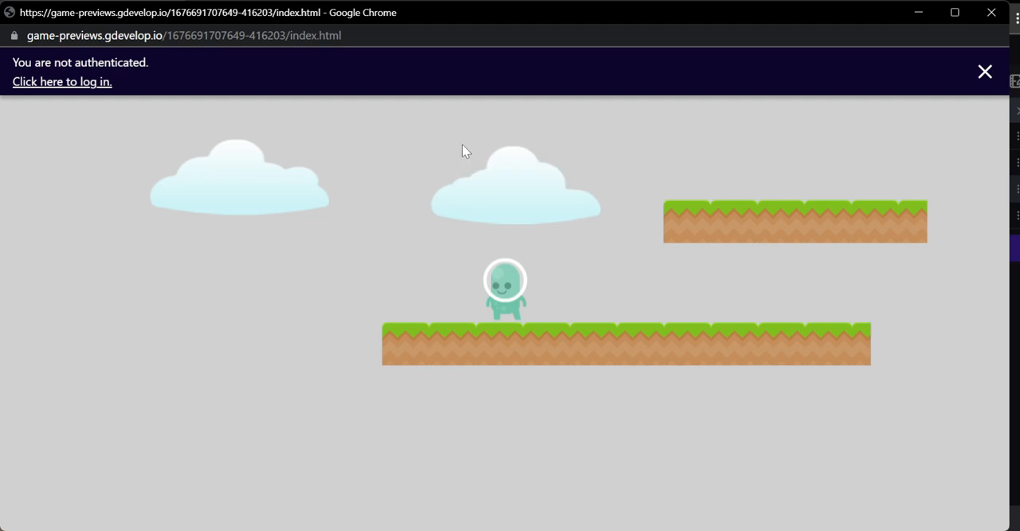
{"action": "left_click", "coordinate": [985, 71]}
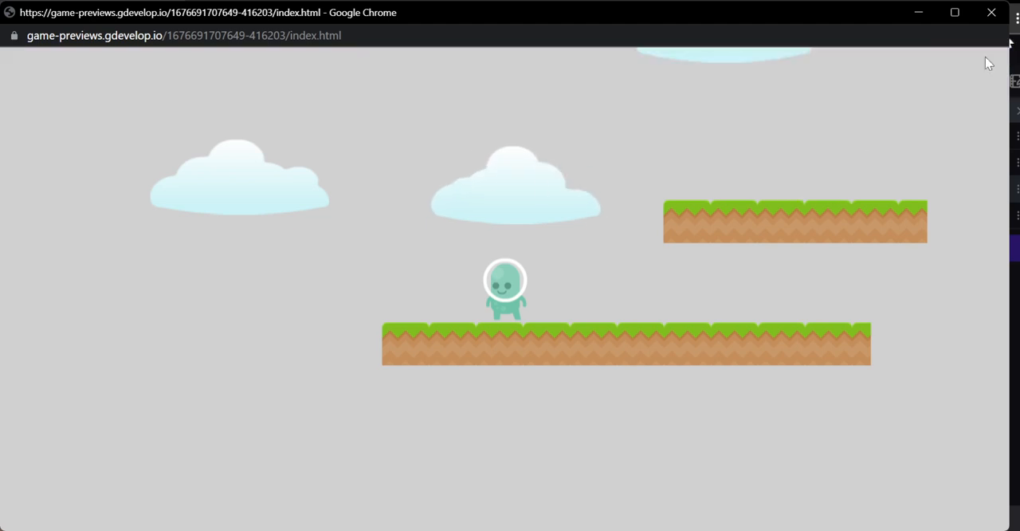
{"action": "left_click", "coordinate": [992, 12]}
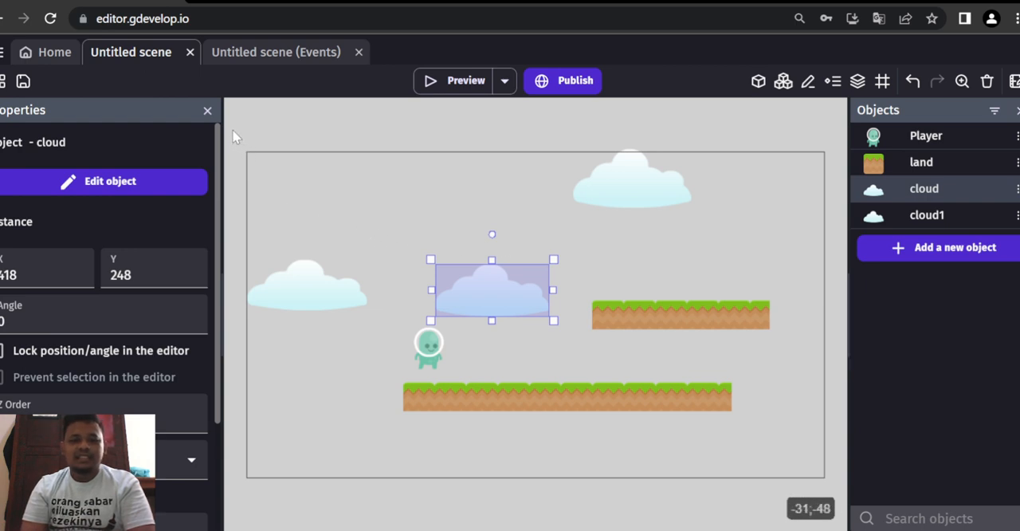
{"action": "left_click_drag", "start_coordinate": [233, 130], "coordinate": [852, 502]}
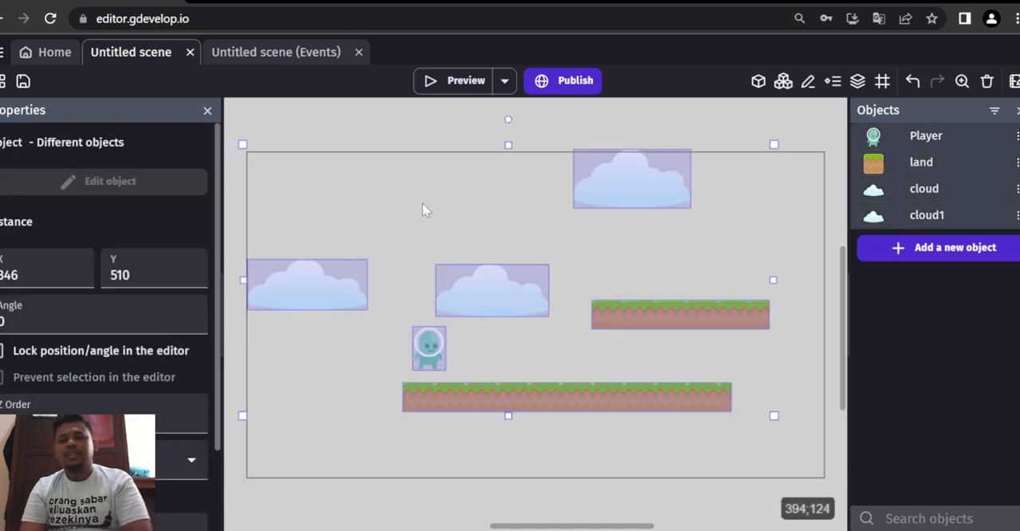
{"action": "left_click", "coordinate": [392, 136]}
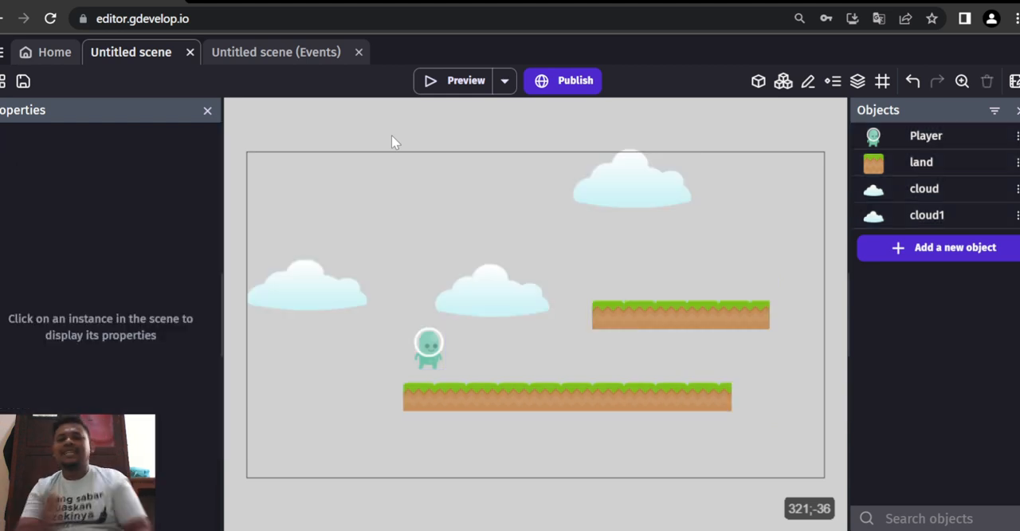